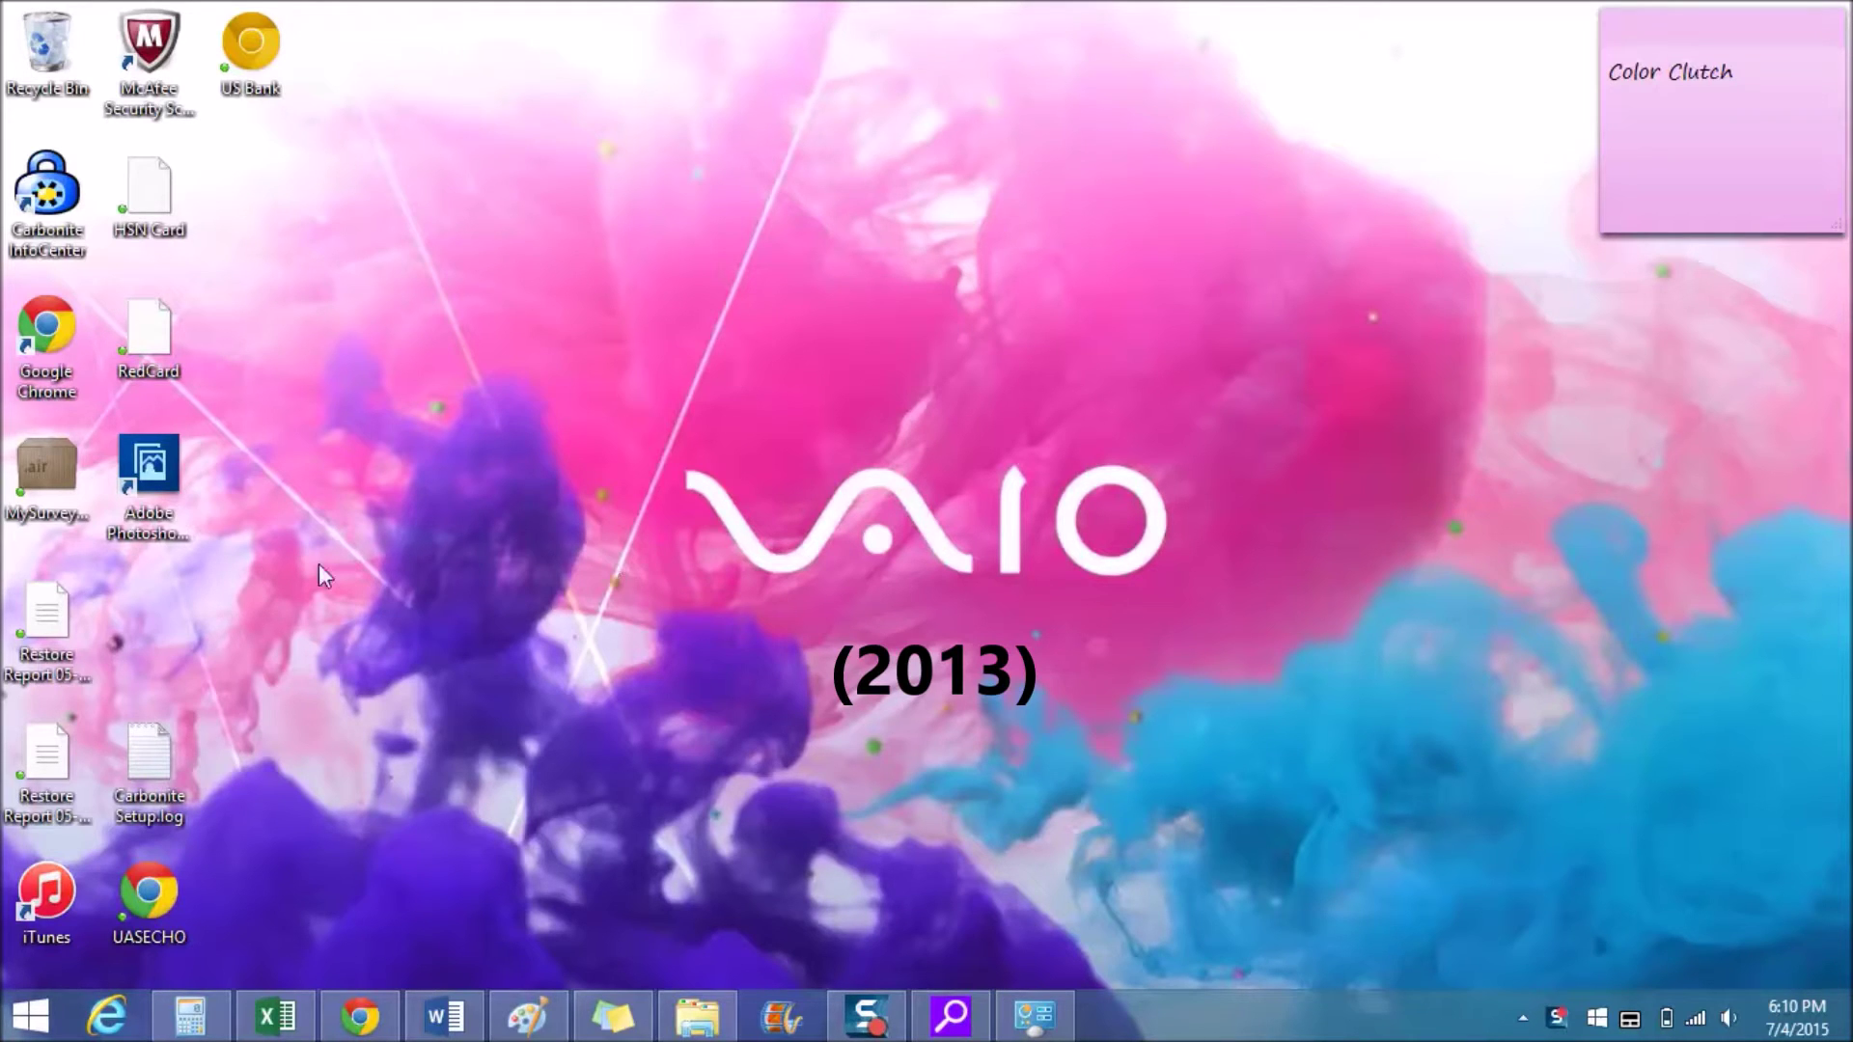
Bring the makeup inventory.xlsx workbook to the front in Excel
{"action": "left_click", "coordinate": [277, 1017]}
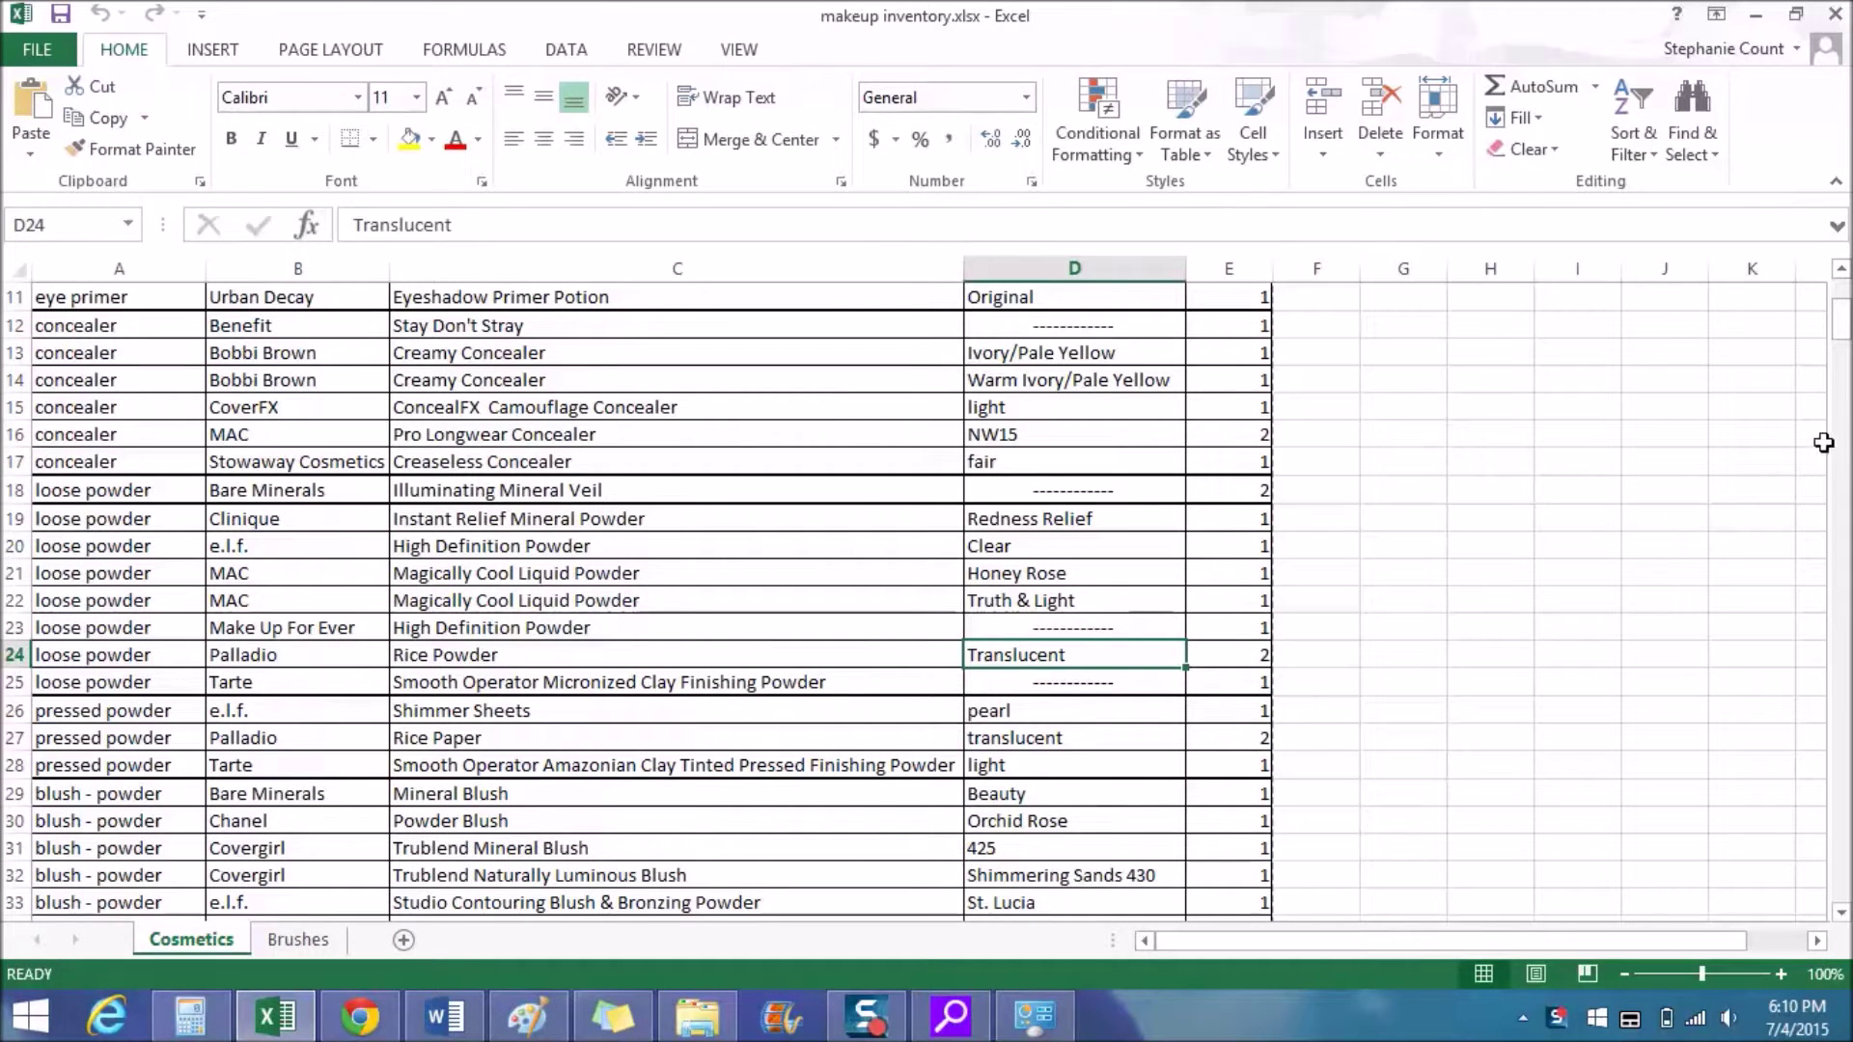
{"action": "left_click_drag", "start_coordinate": [1842, 328], "coordinate": [1848, 92]}
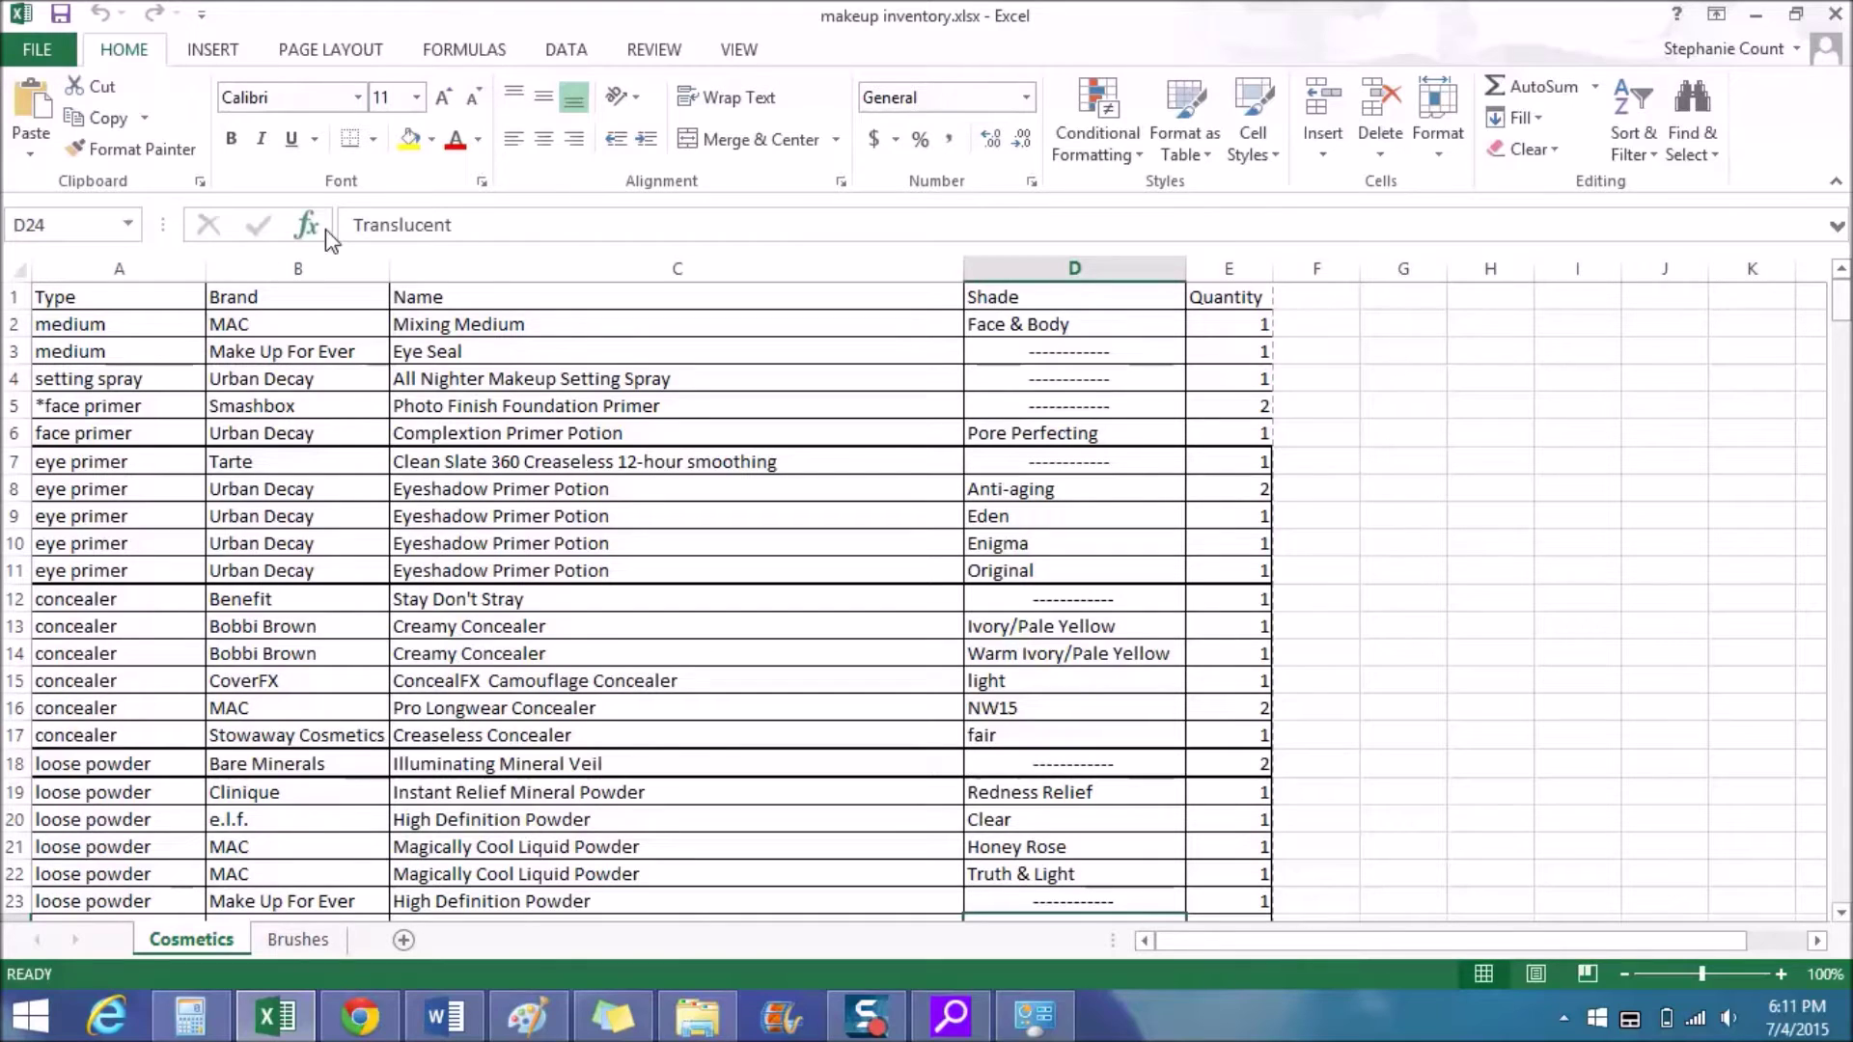
{"action": "left_click", "coordinate": [296, 267]}
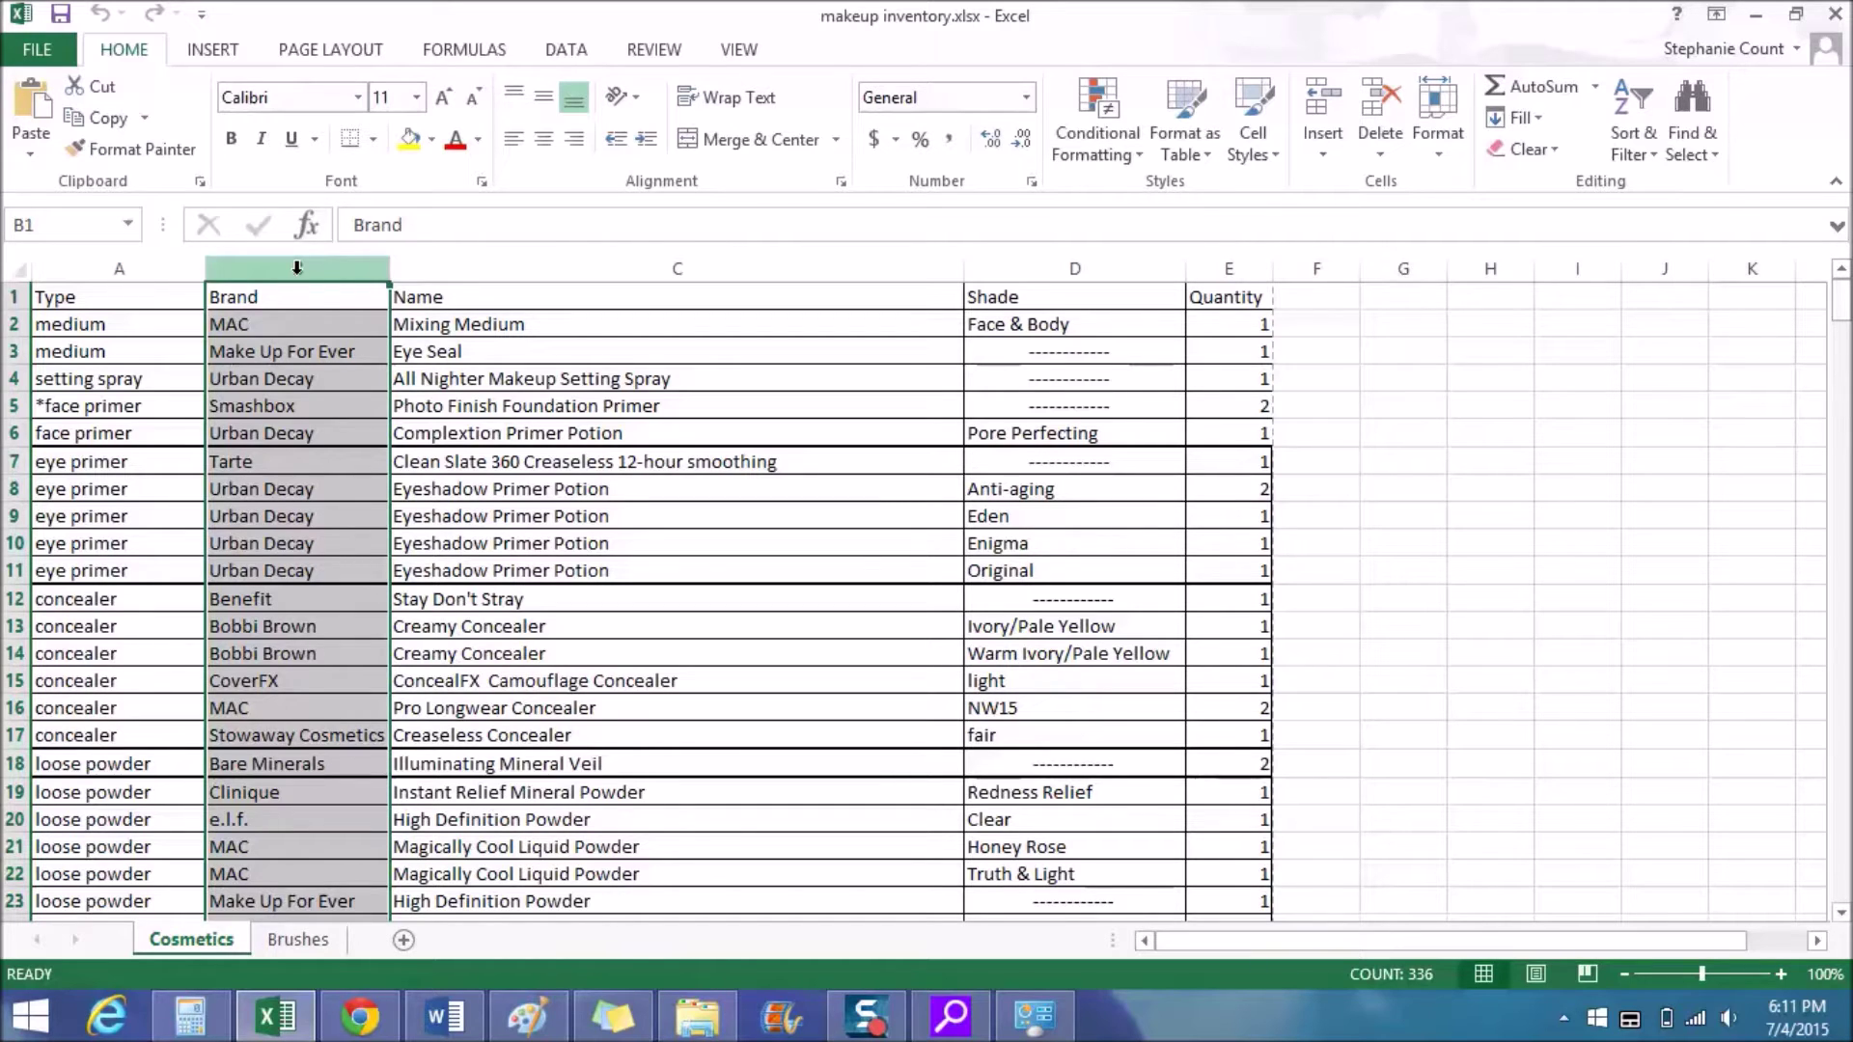
{"action": "left_click", "coordinate": [508, 262]}
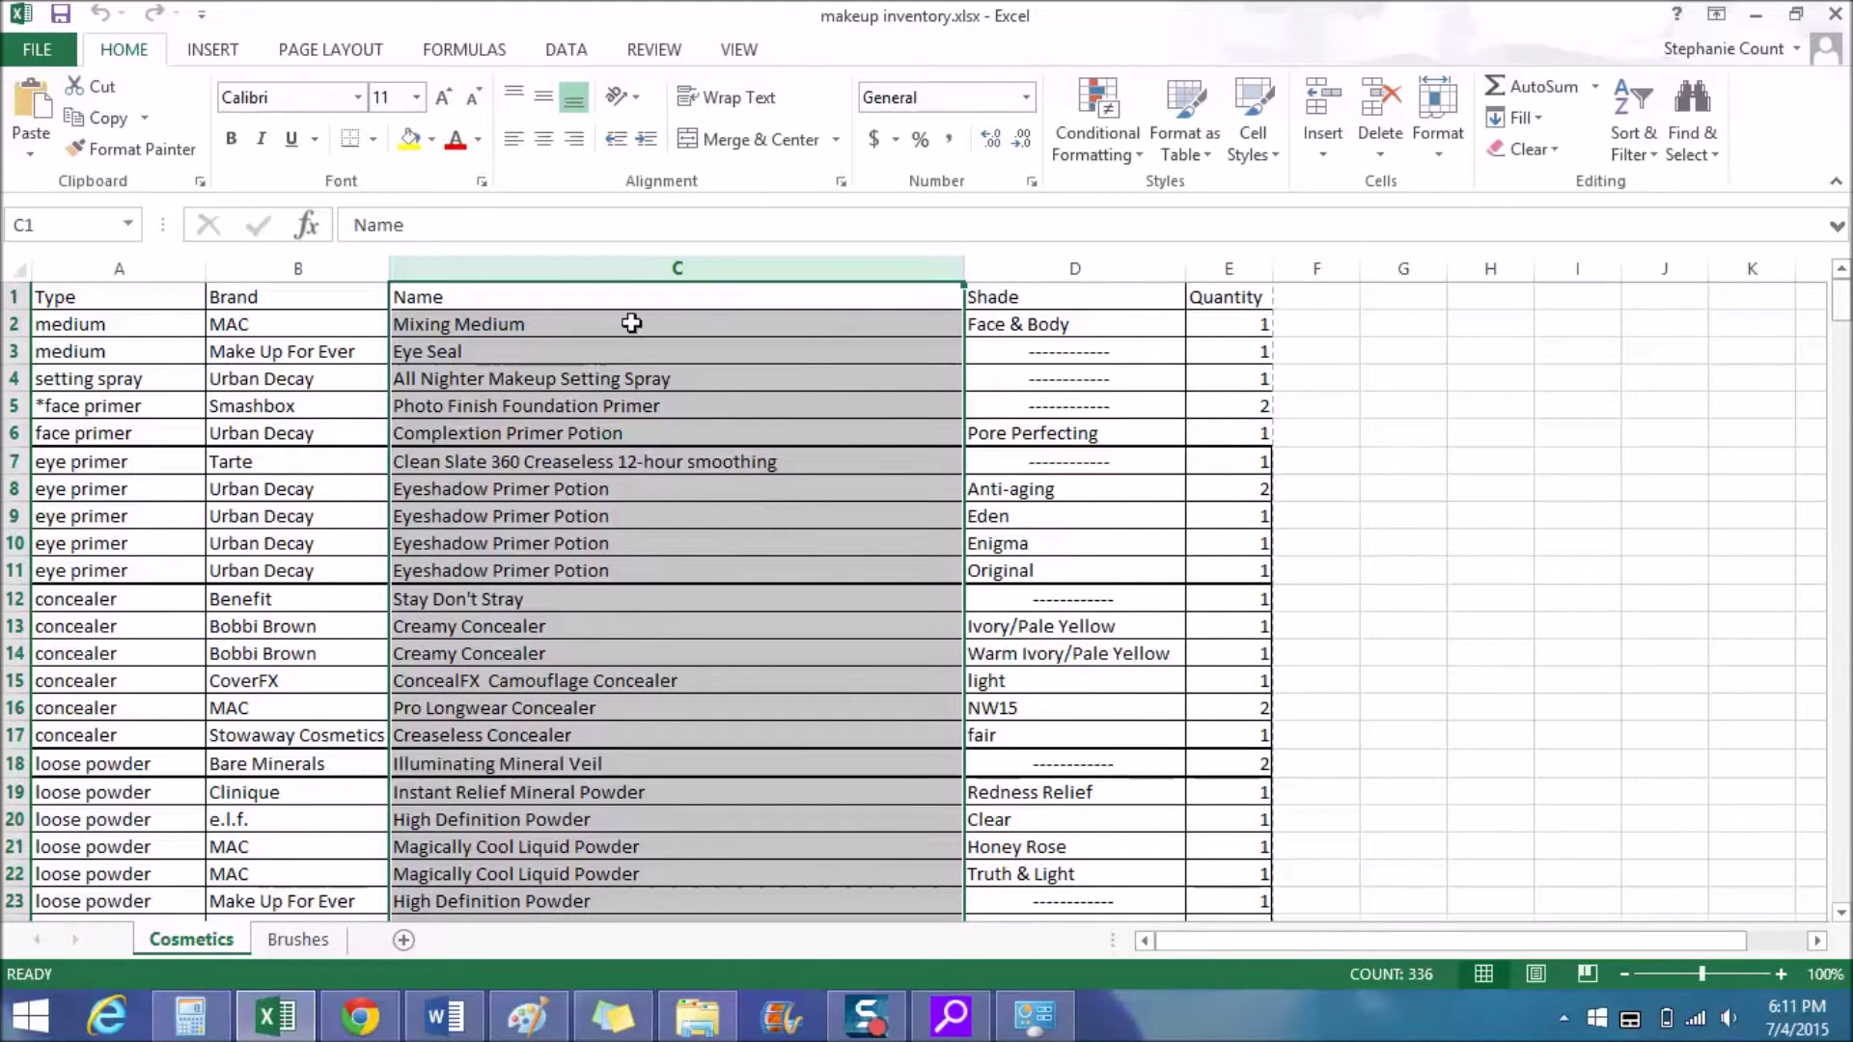
{"action": "left_click", "coordinate": [1072, 271]}
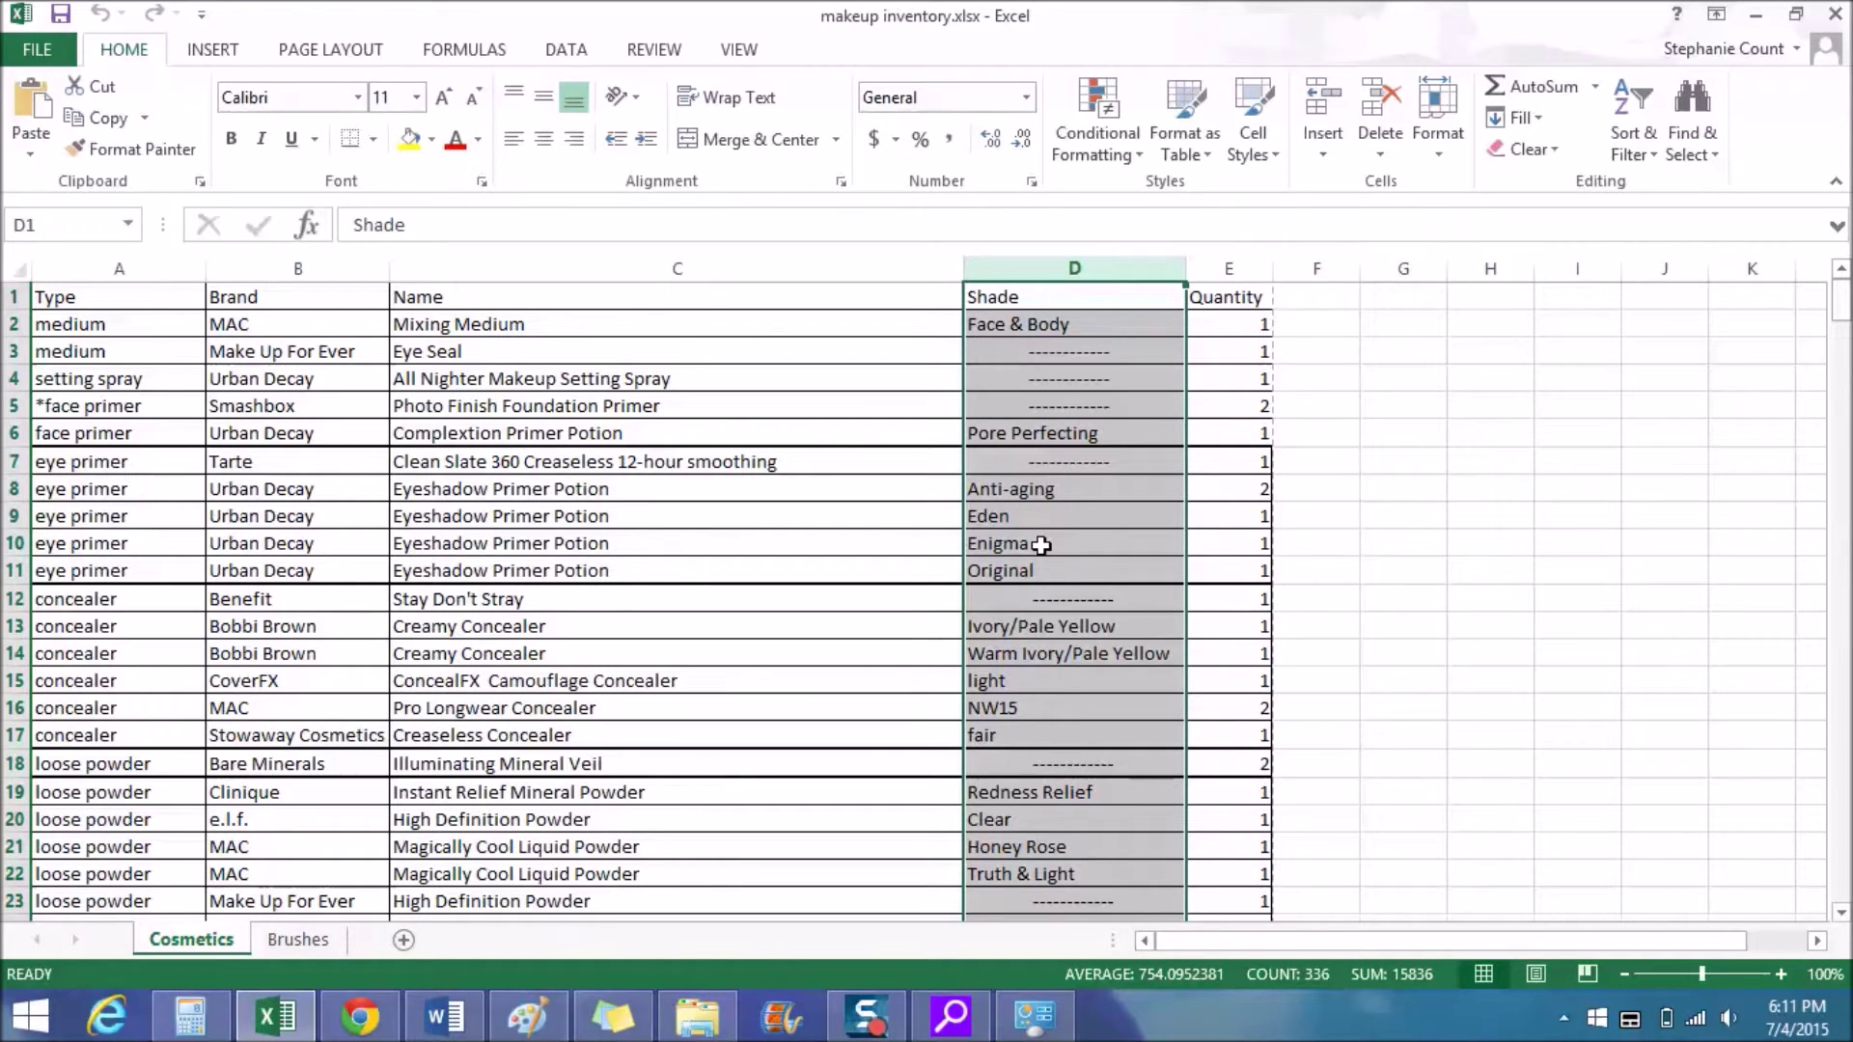
{"action": "left_click", "coordinate": [1232, 268]}
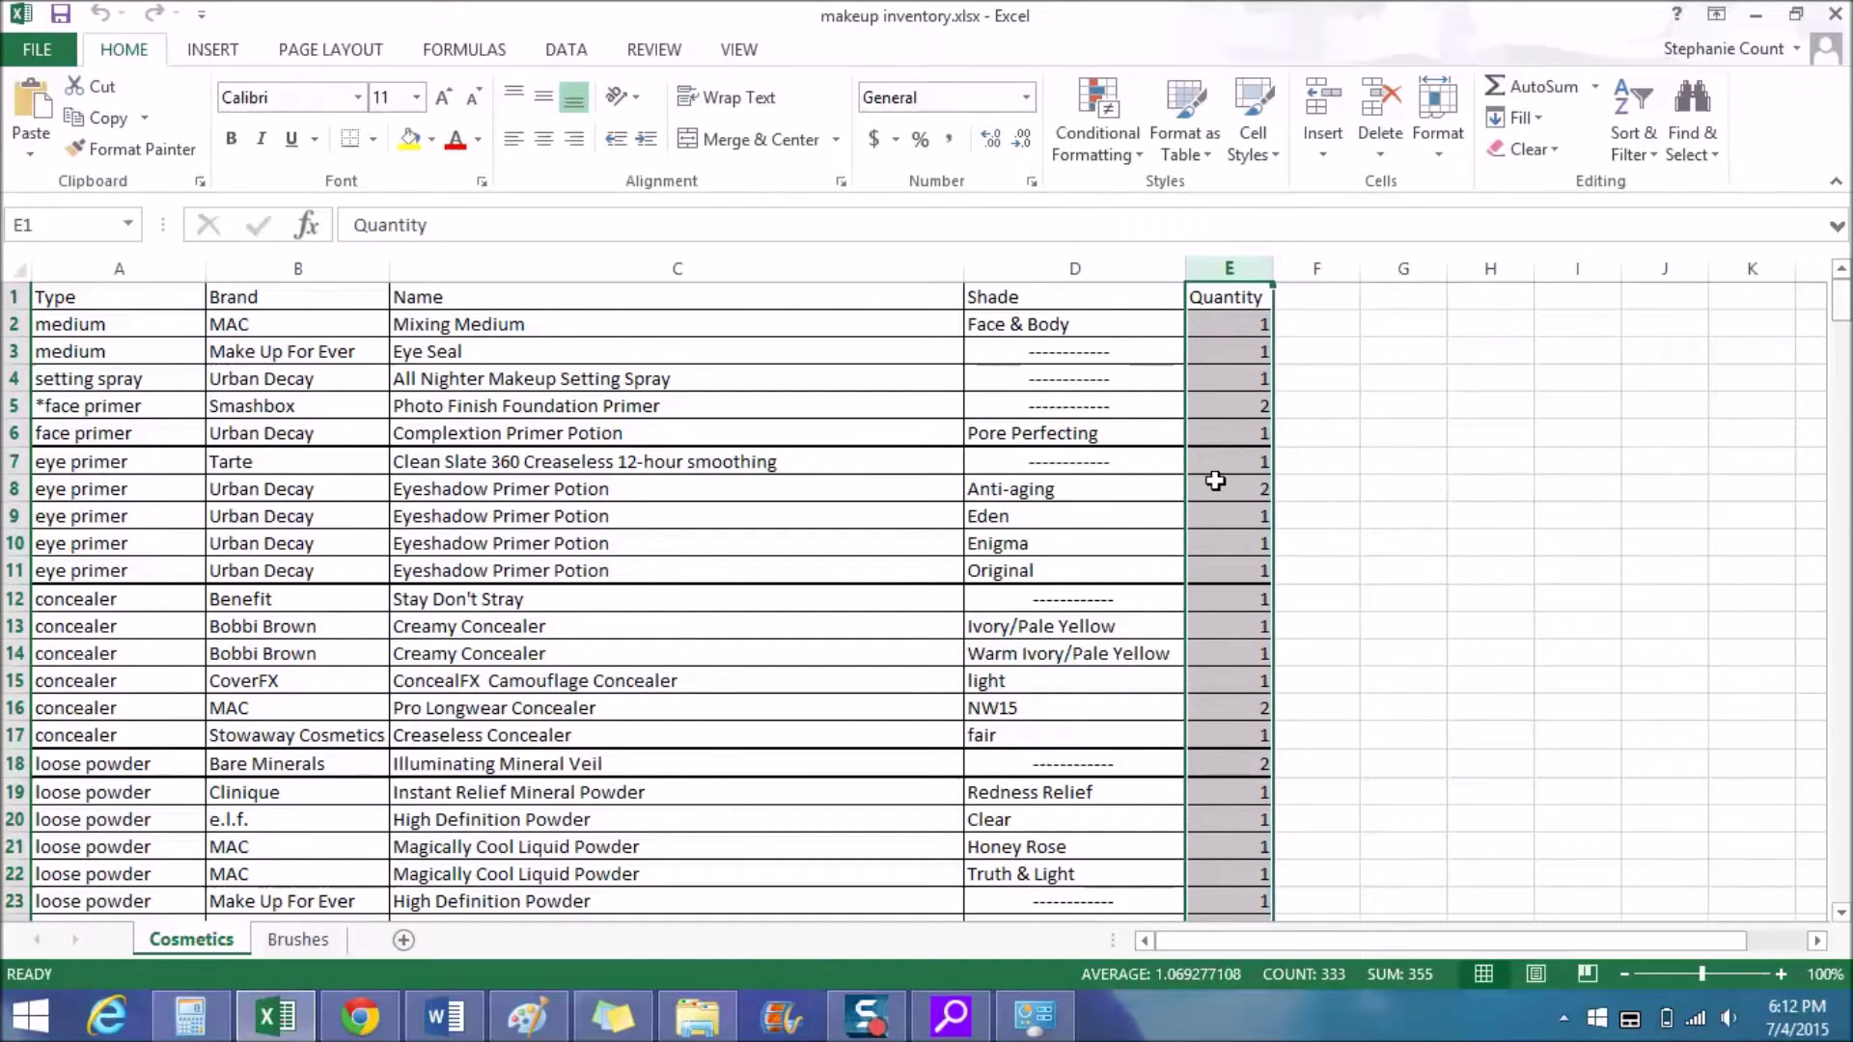
{"action": "left_click", "coordinate": [1318, 481]}
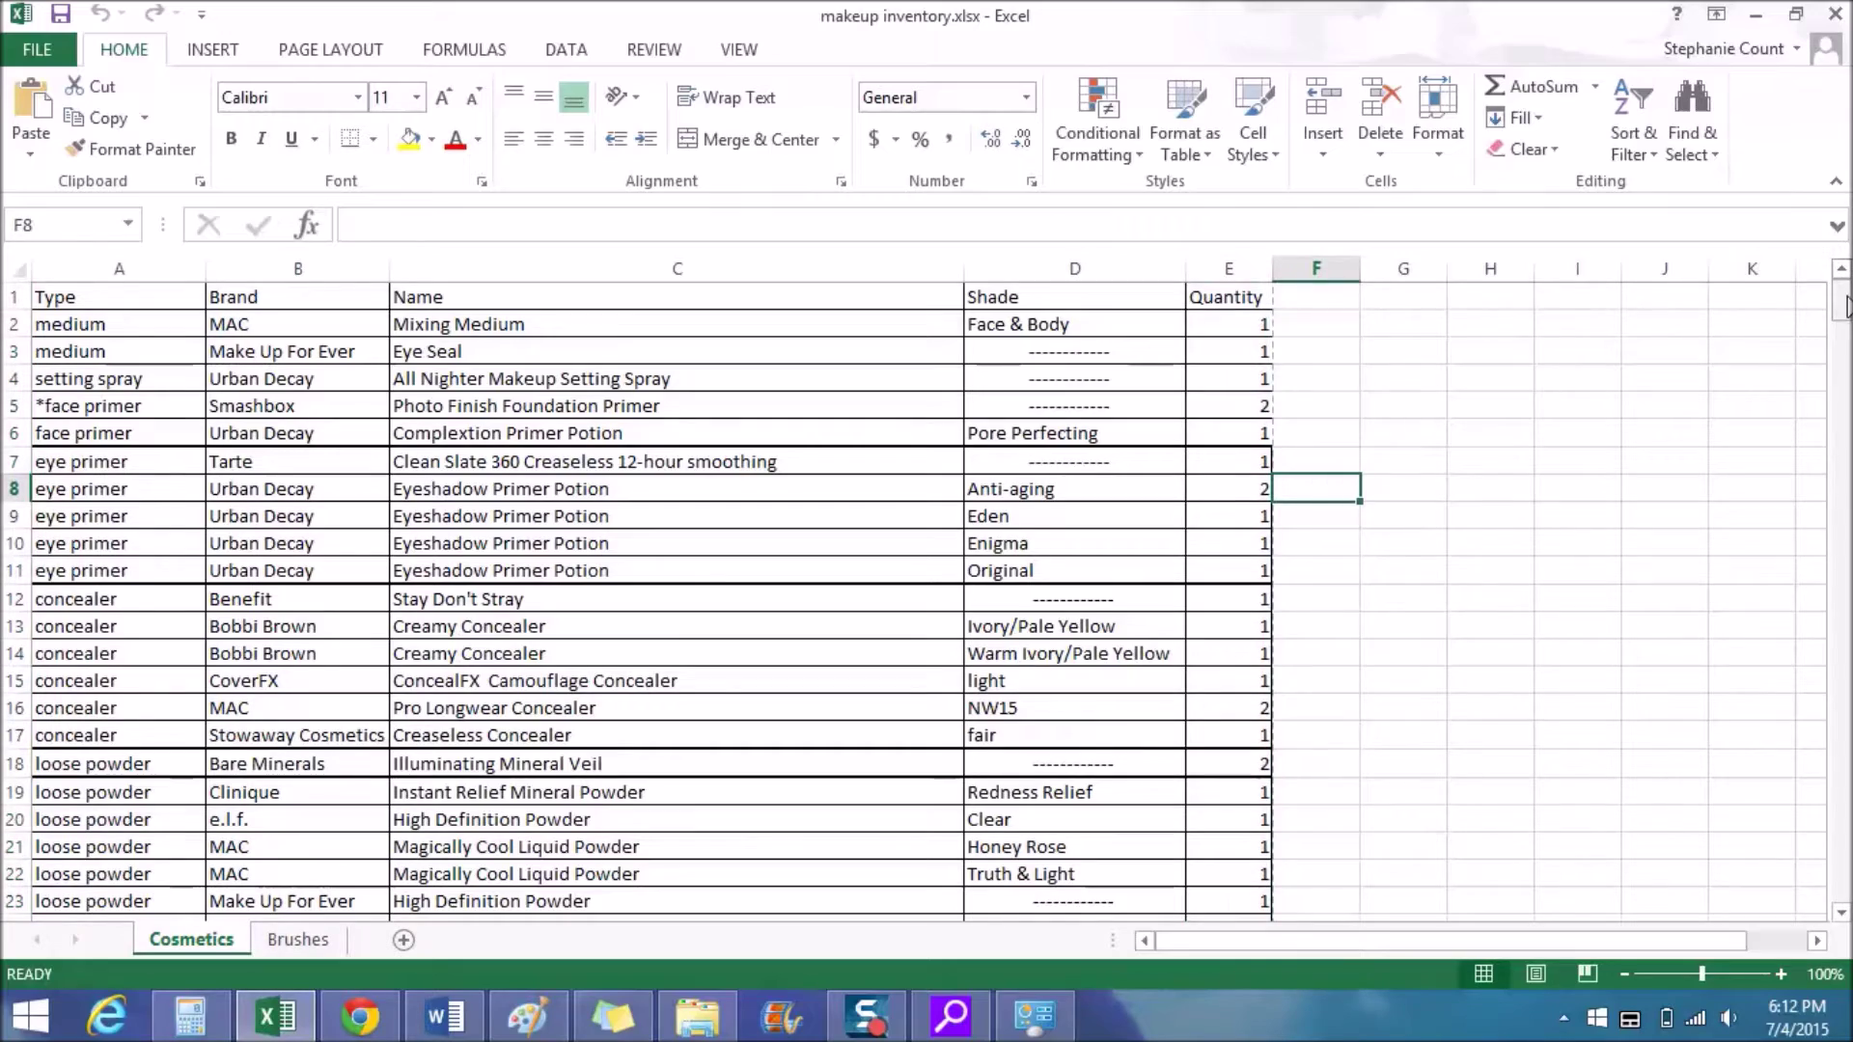
{"action": "left_click_drag", "start_coordinate": [1847, 307], "coordinate": [1841, 394]}
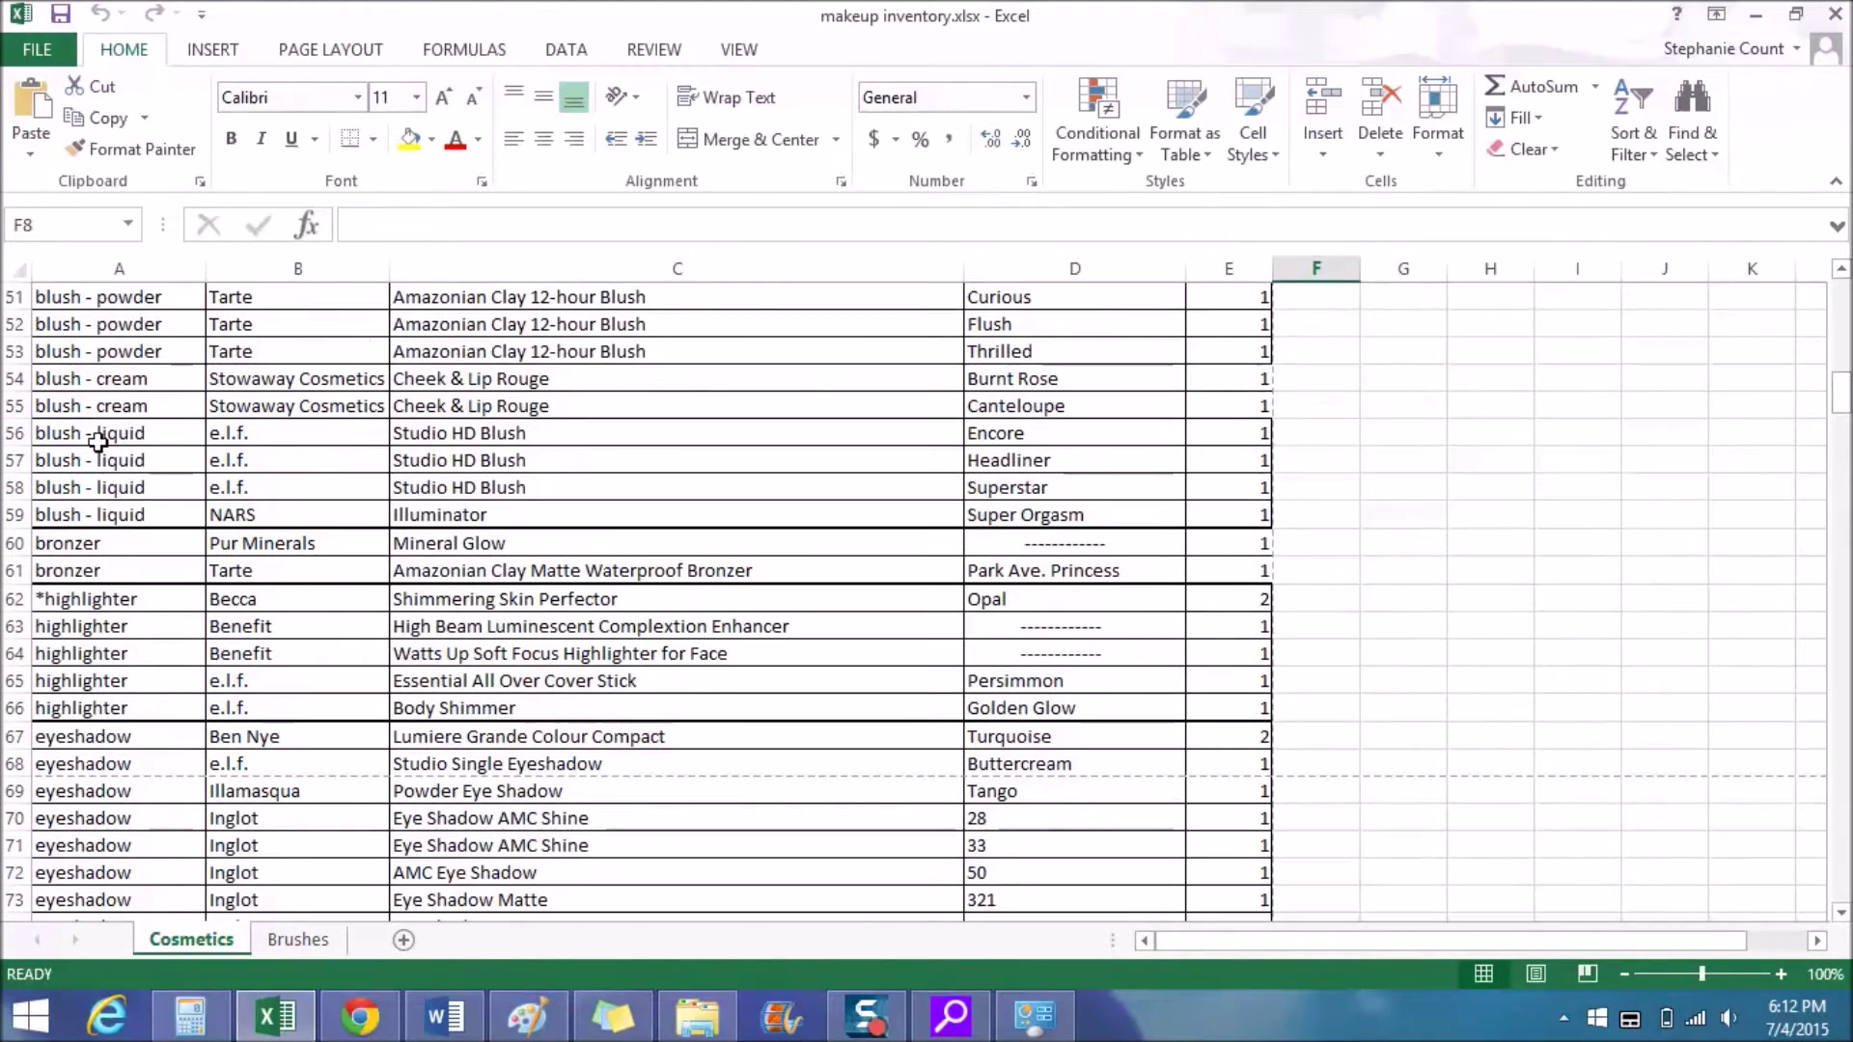
{"action": "left_click", "coordinate": [8, 432]}
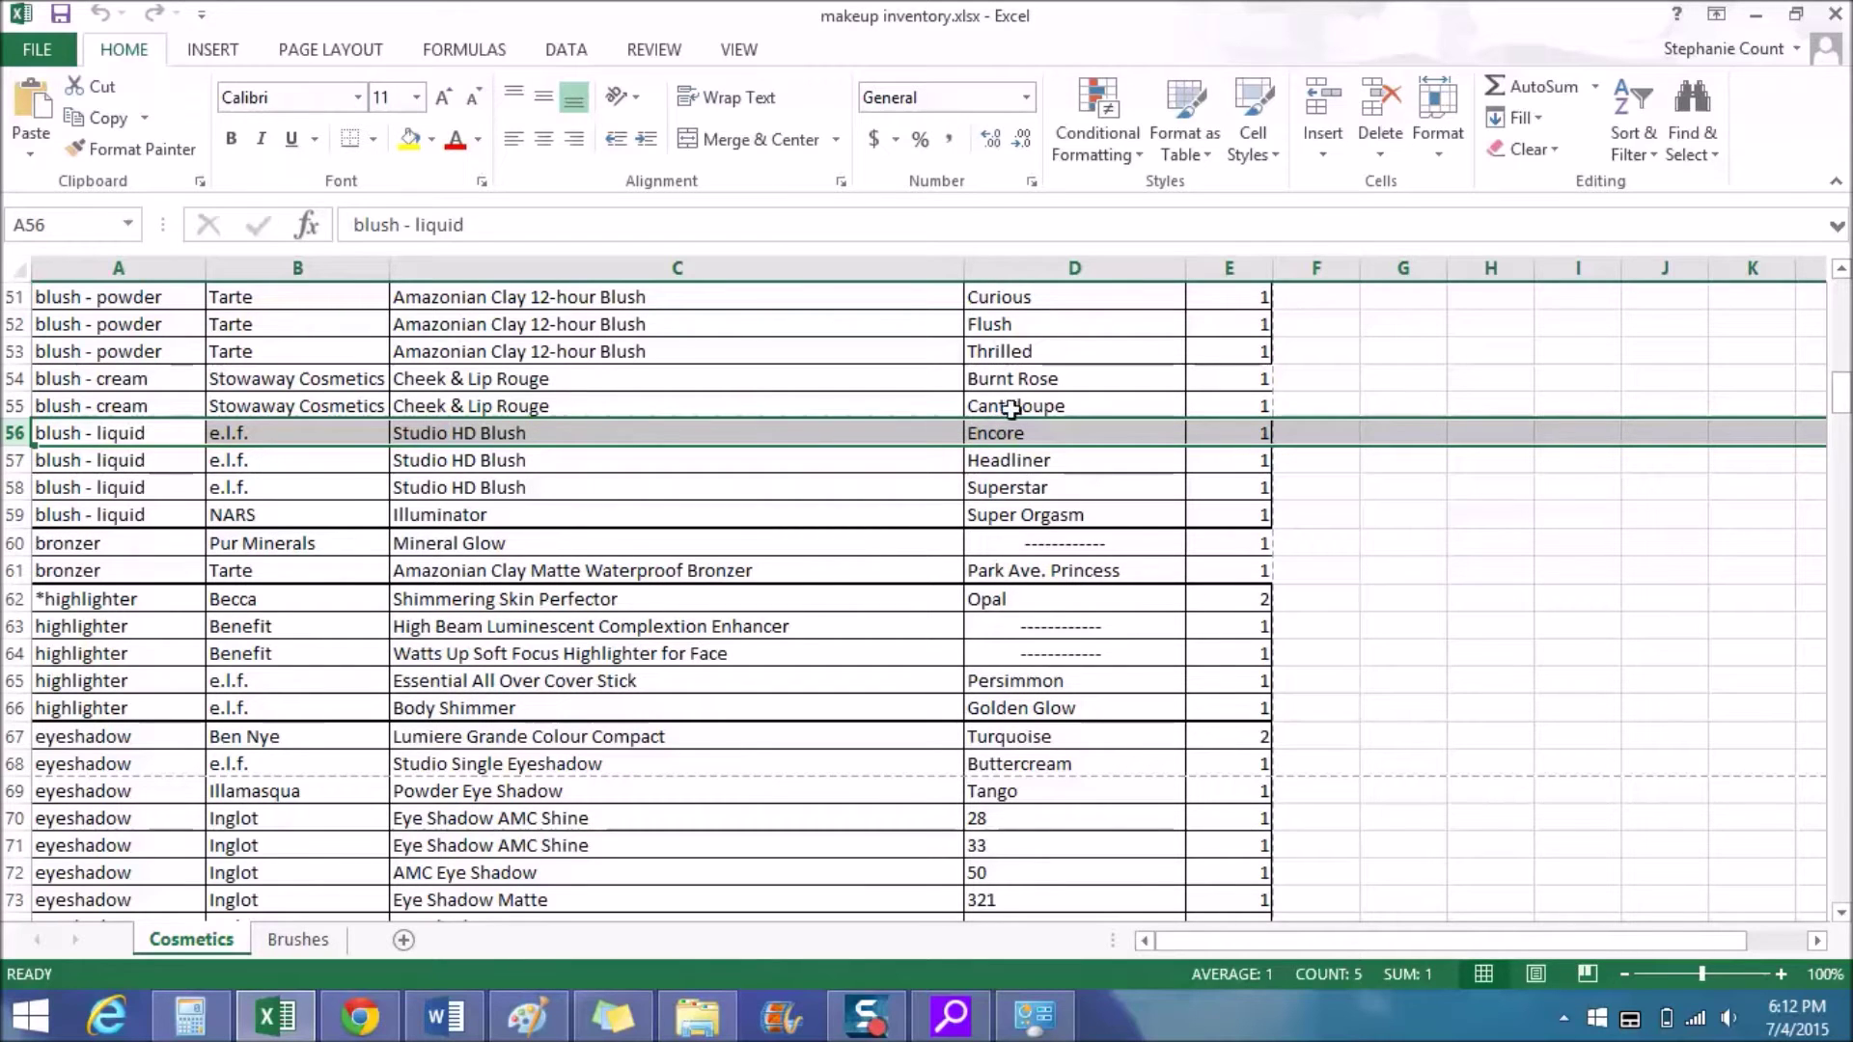
{"action": "left_click", "coordinate": [1261, 432]}
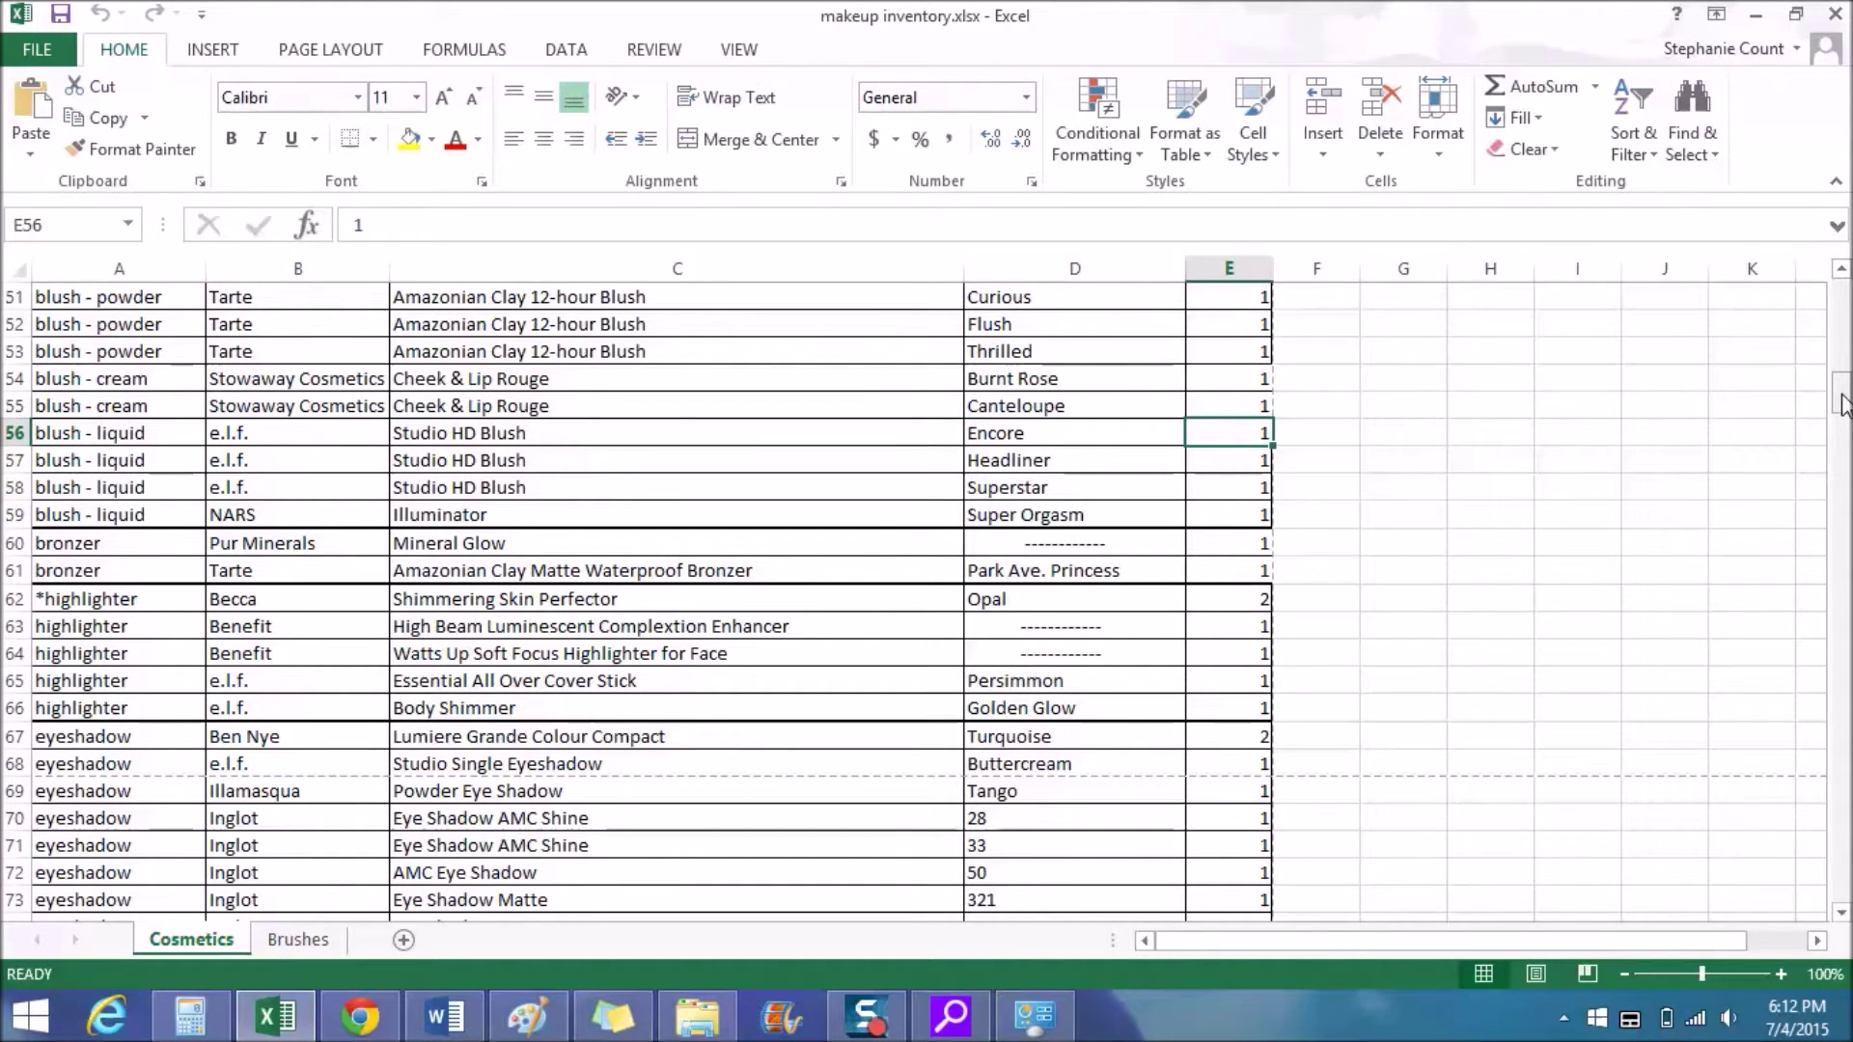
{"action": "left_click_drag", "start_coordinate": [1843, 403], "coordinate": [1842, 360]}
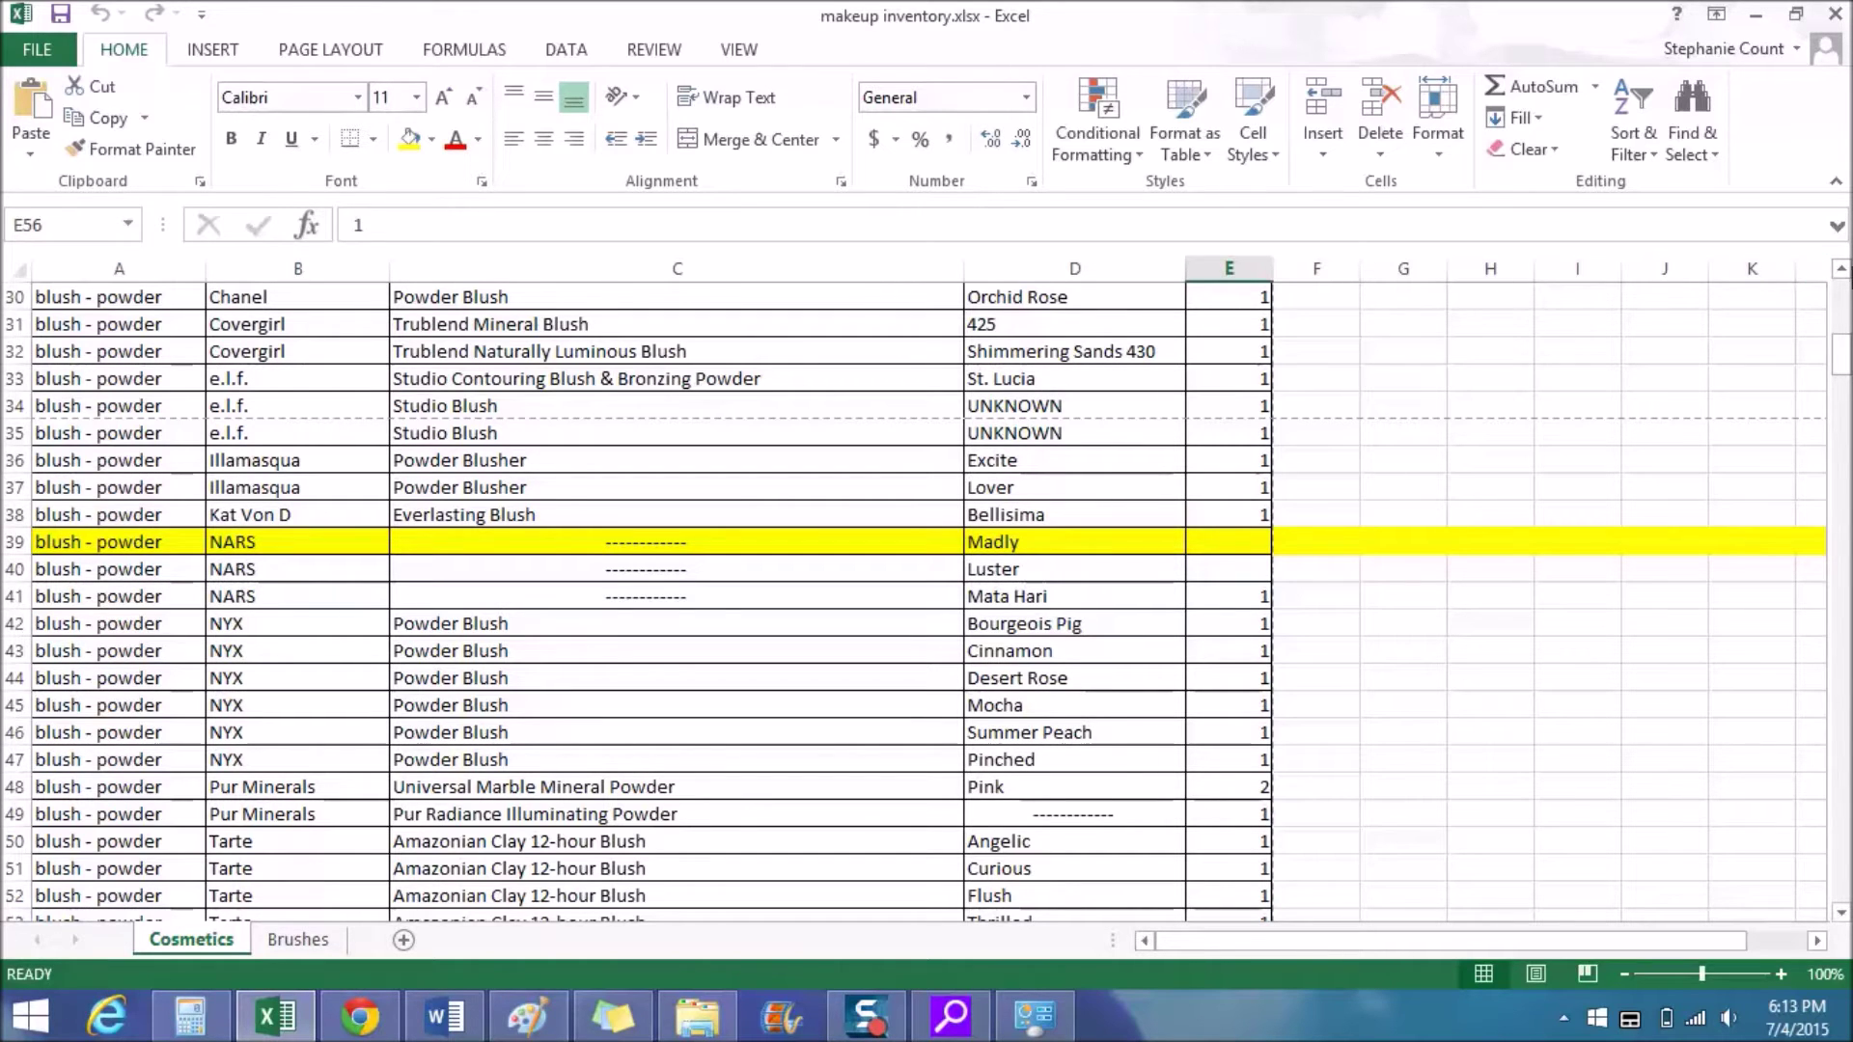
{"action": "mouse_move", "coordinate": [1844, 359]}
{"action": "left_mouse_down"}
{"action": "mouse_move", "coordinate": [1843, 897]}
{"action": "mouse_move", "coordinate": [1842, 322]}
{"action": "left_mouse_up"}
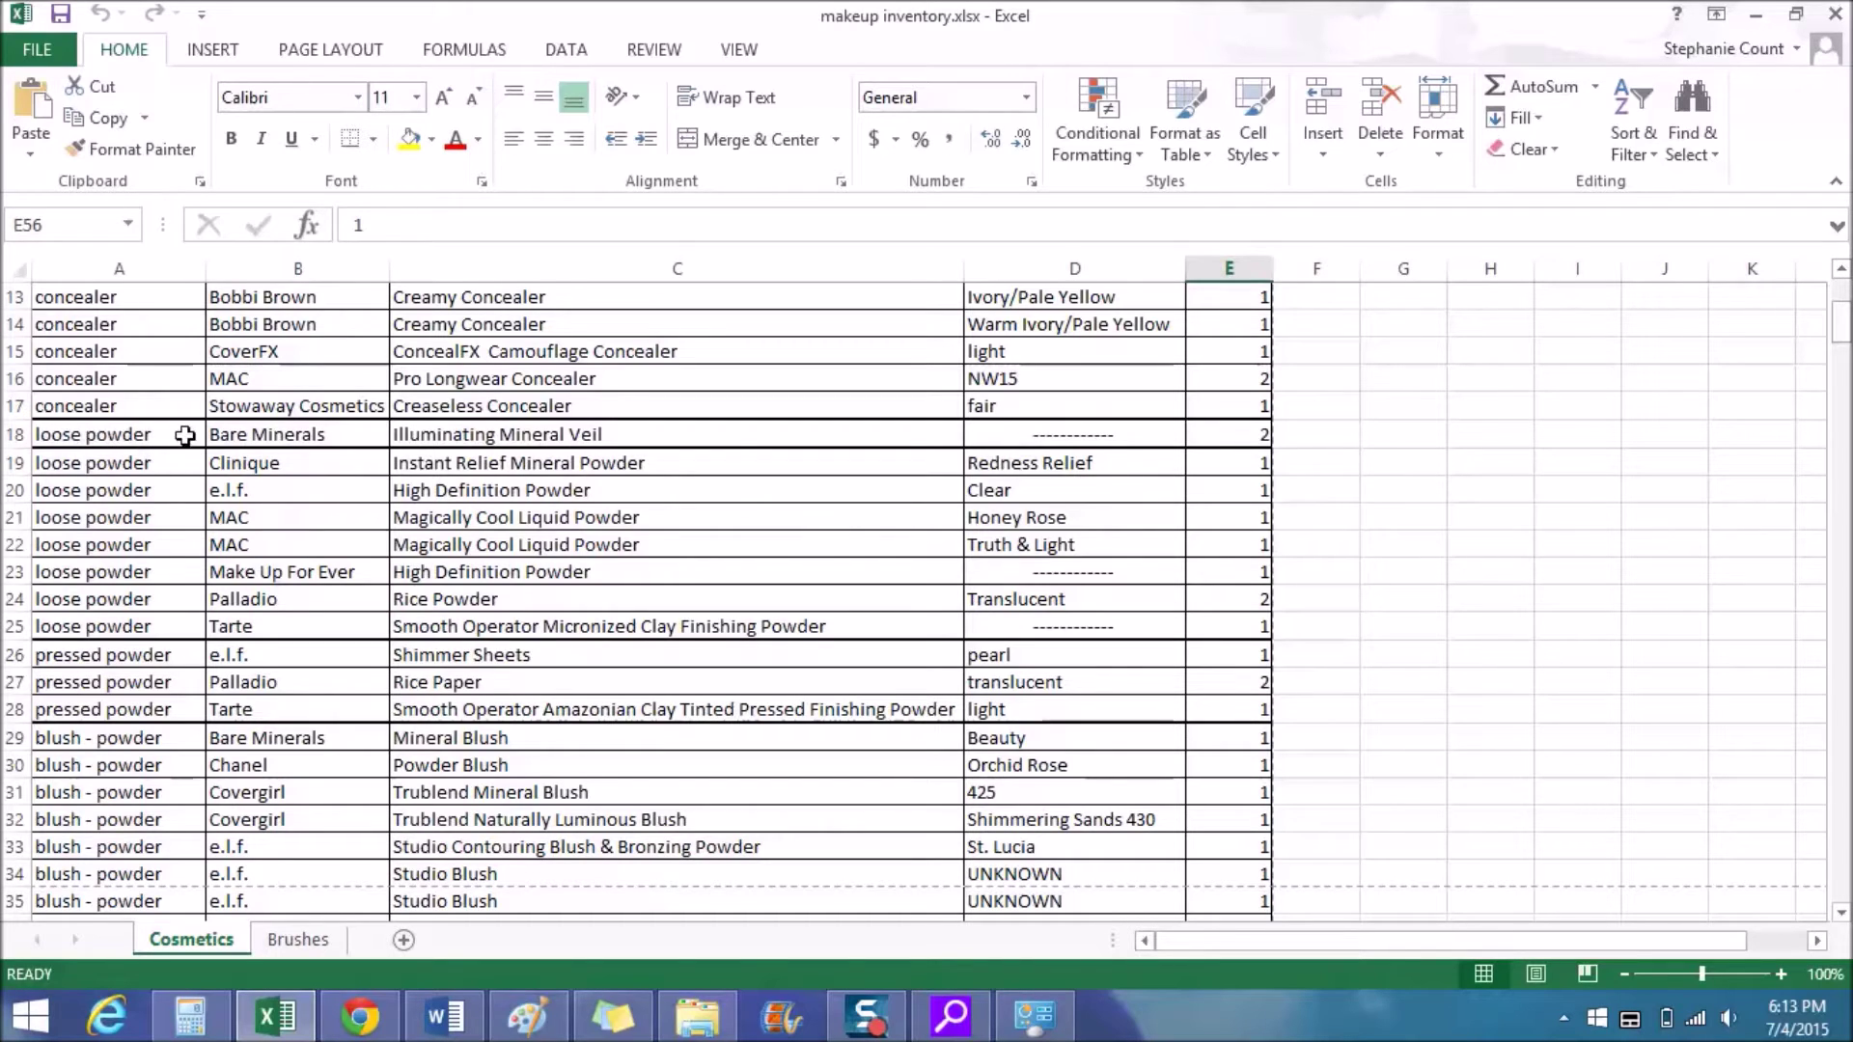
{"action": "left_click_drag", "start_coordinate": [183, 436], "coordinate": [253, 625]}
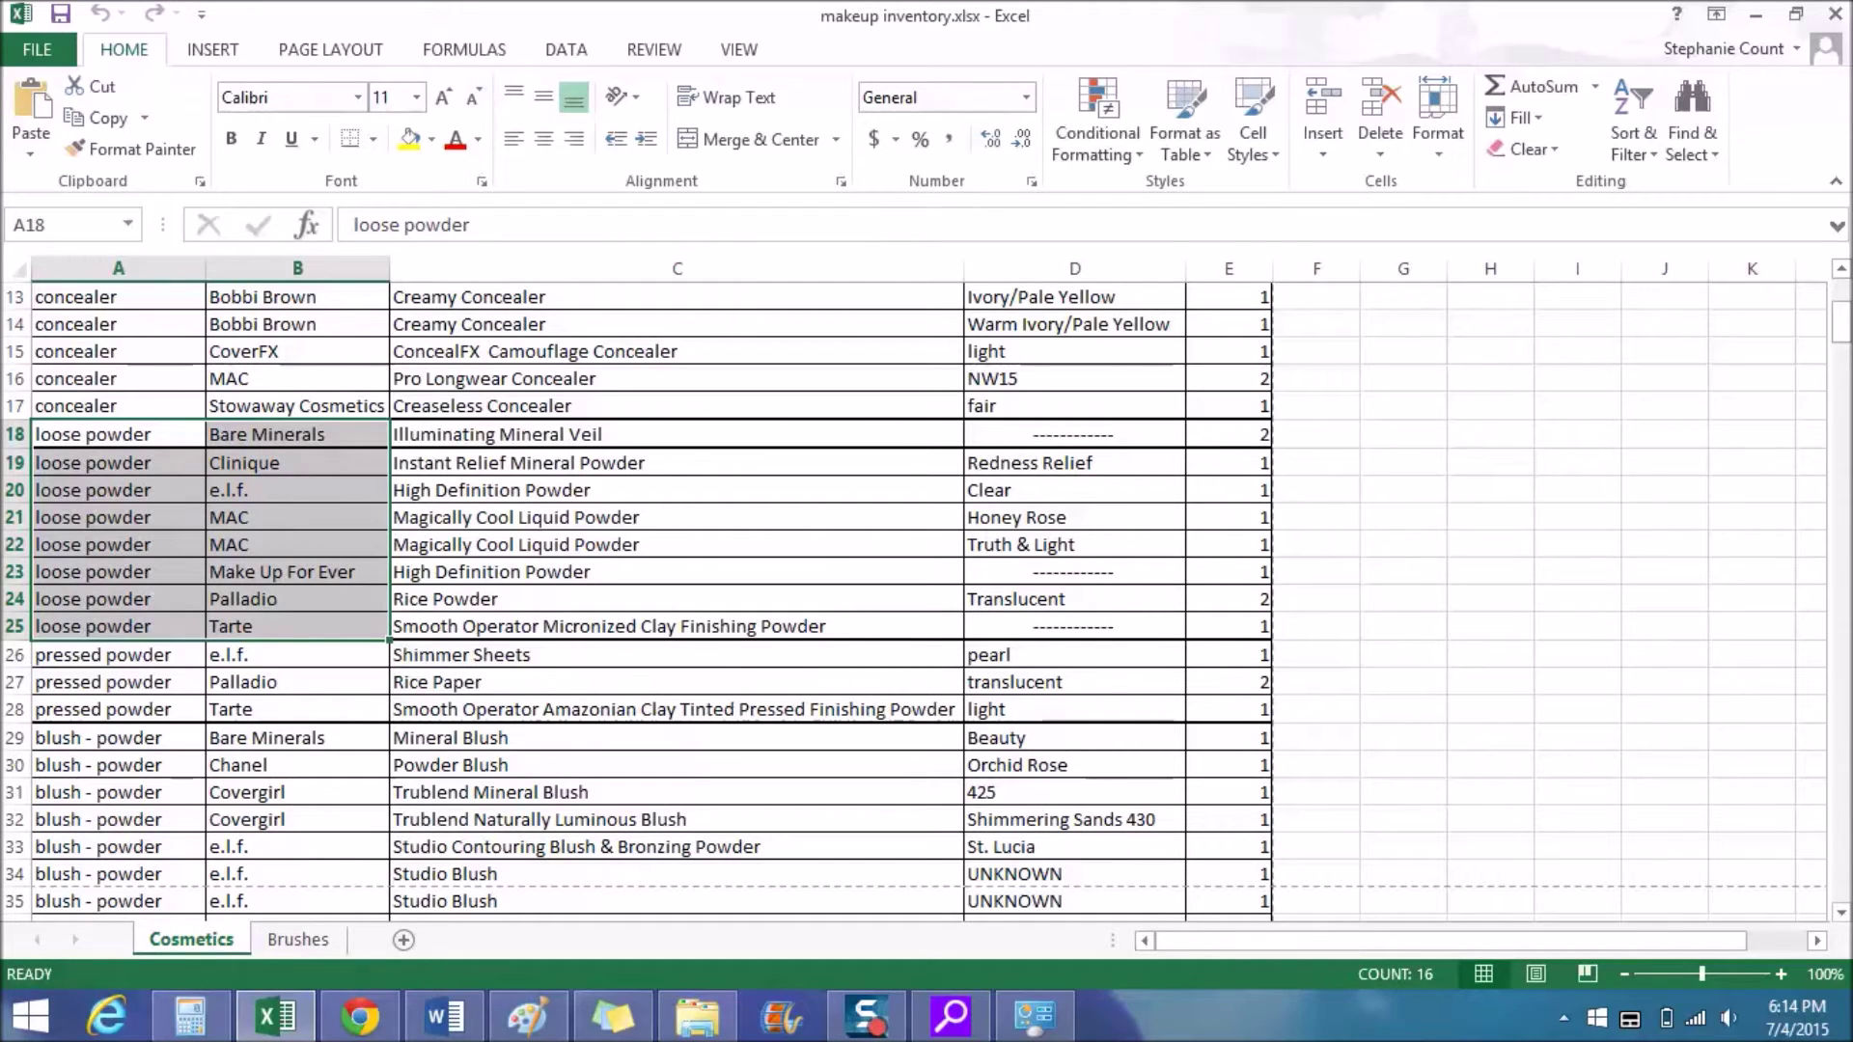
{"action": "left_click_drag", "start_coordinate": [1842, 324], "coordinate": [1841, 726]}
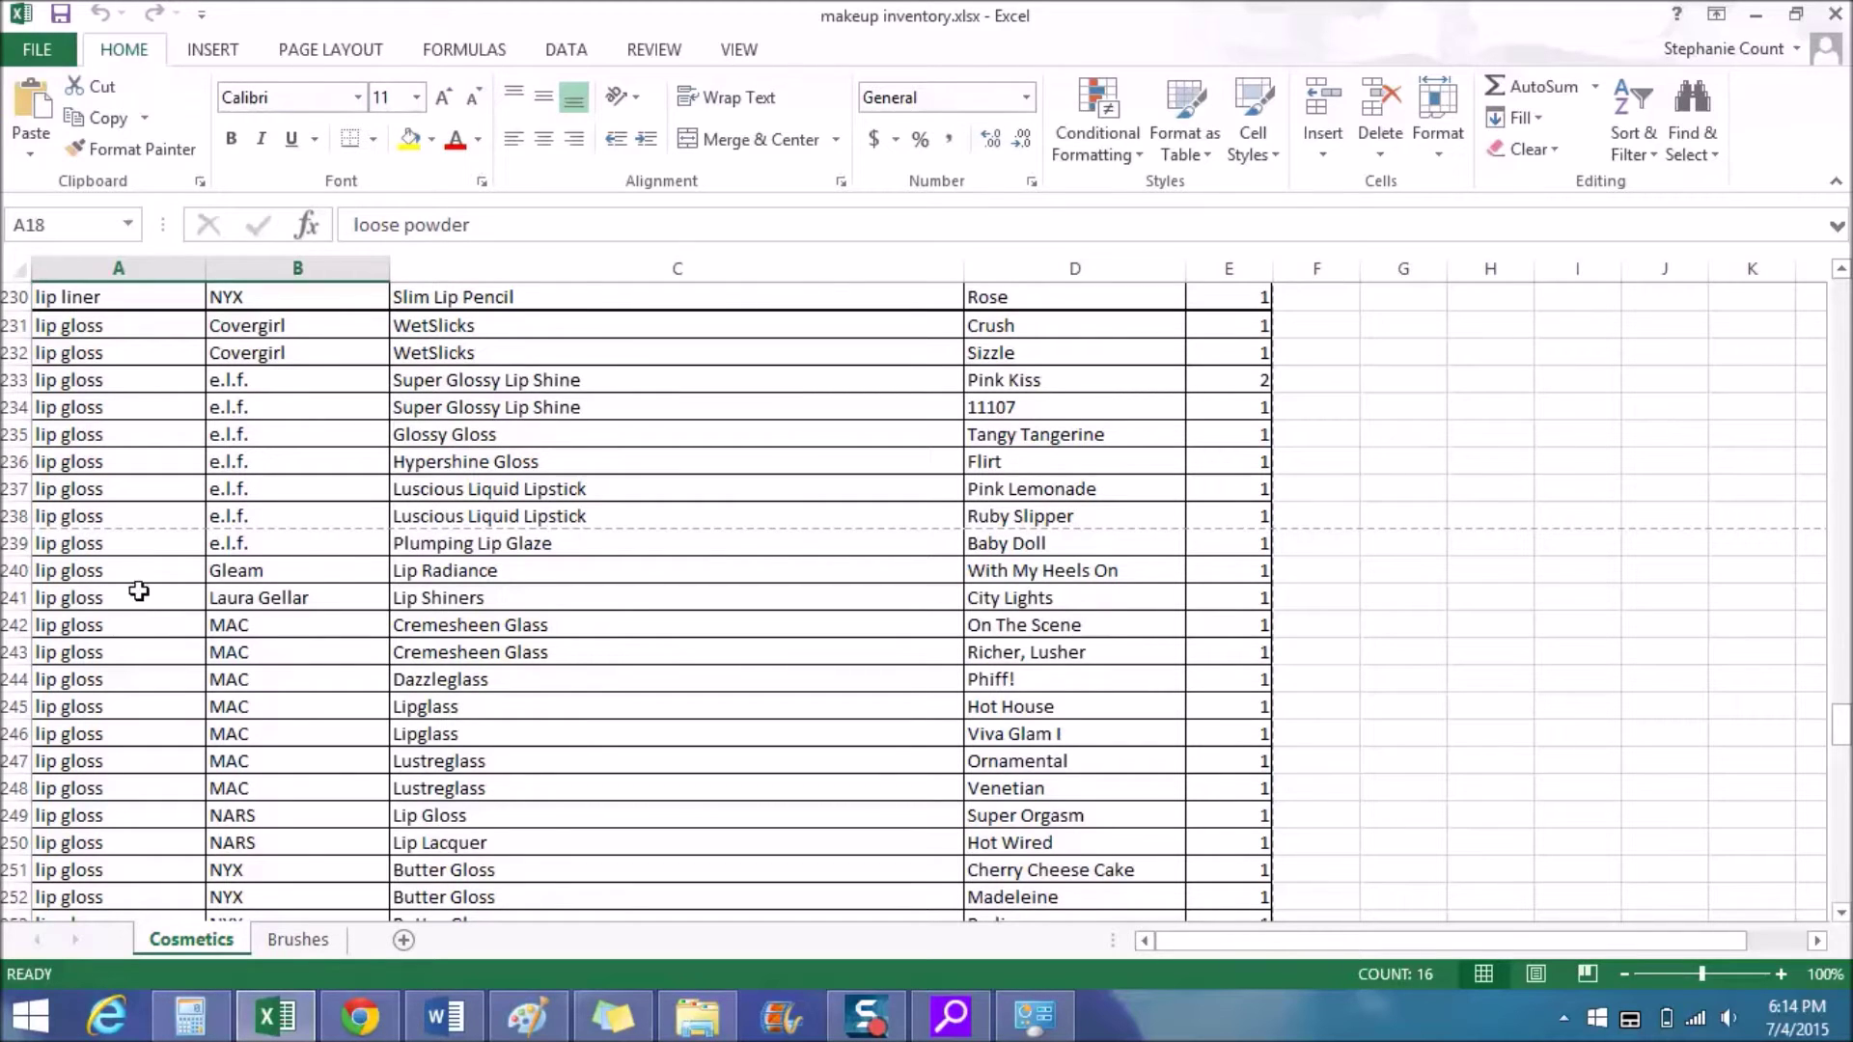
{"action": "left_click_drag", "start_coordinate": [166, 623], "coordinate": [265, 793]}
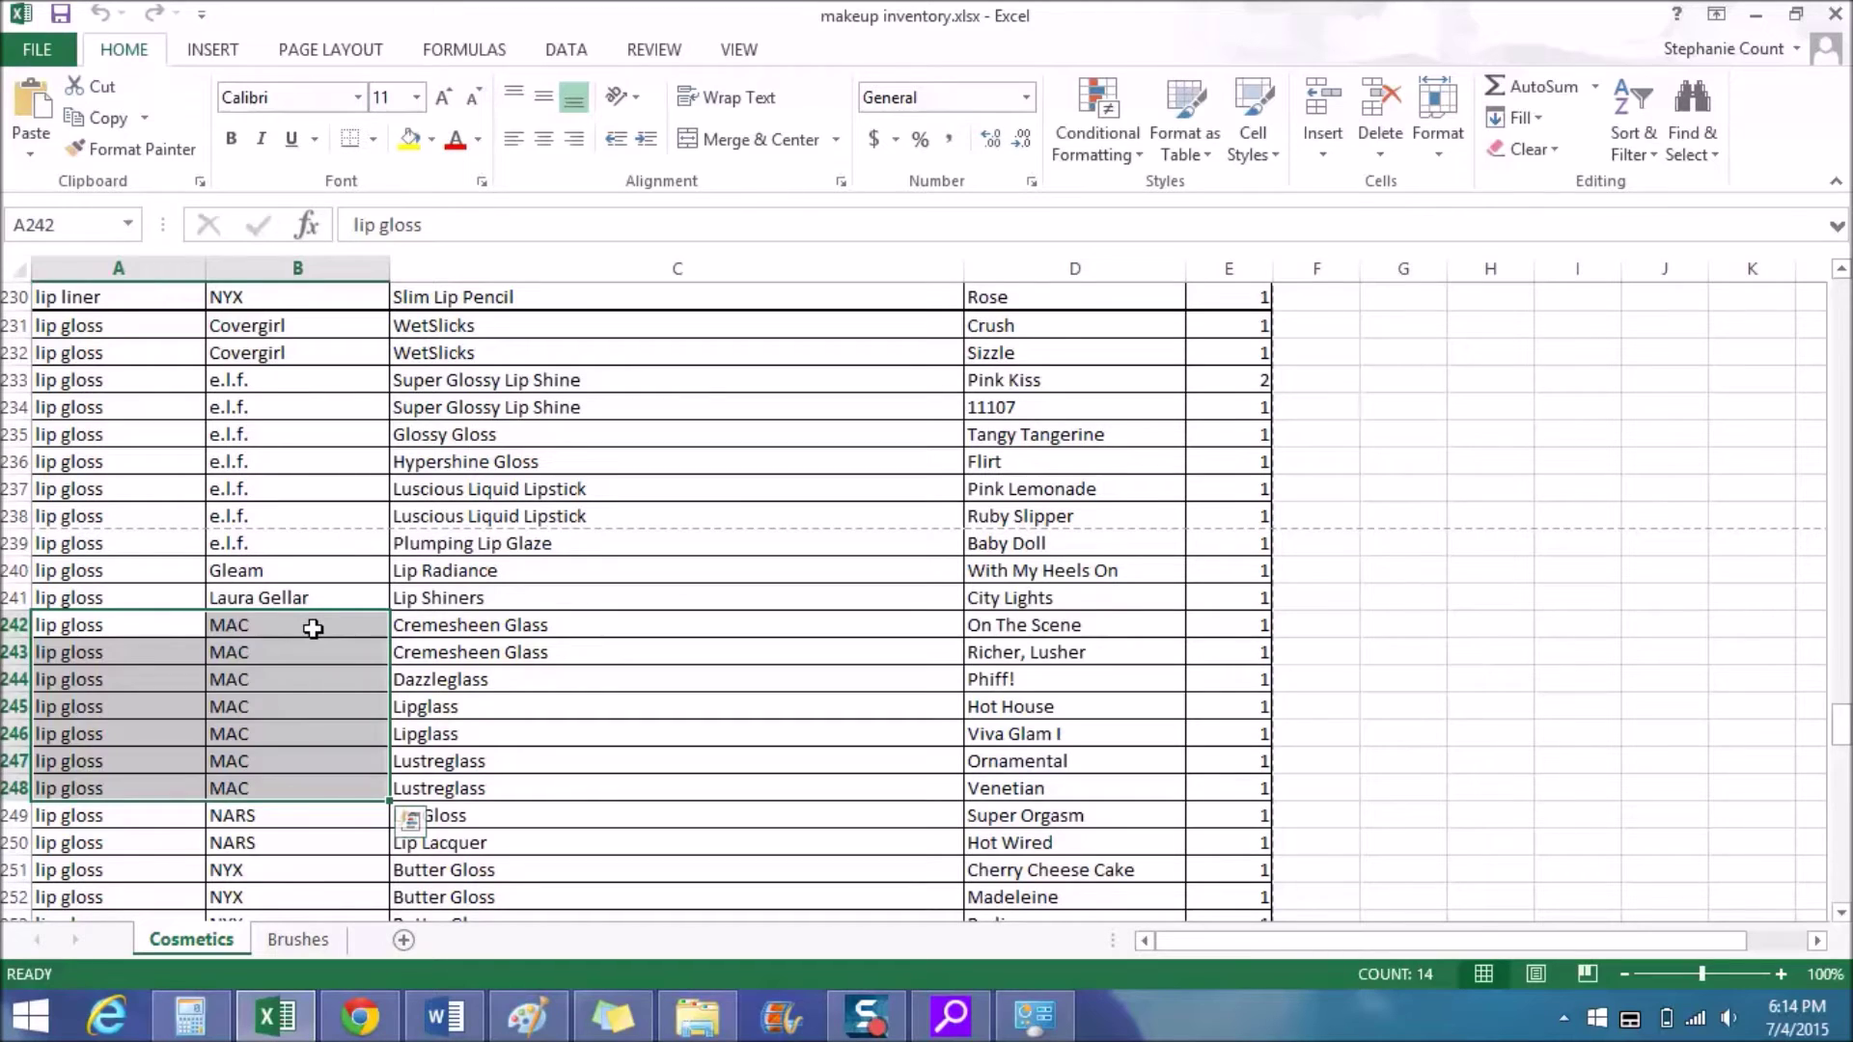
{"action": "left_click_drag", "start_coordinate": [312, 628], "coordinate": [512, 803]}
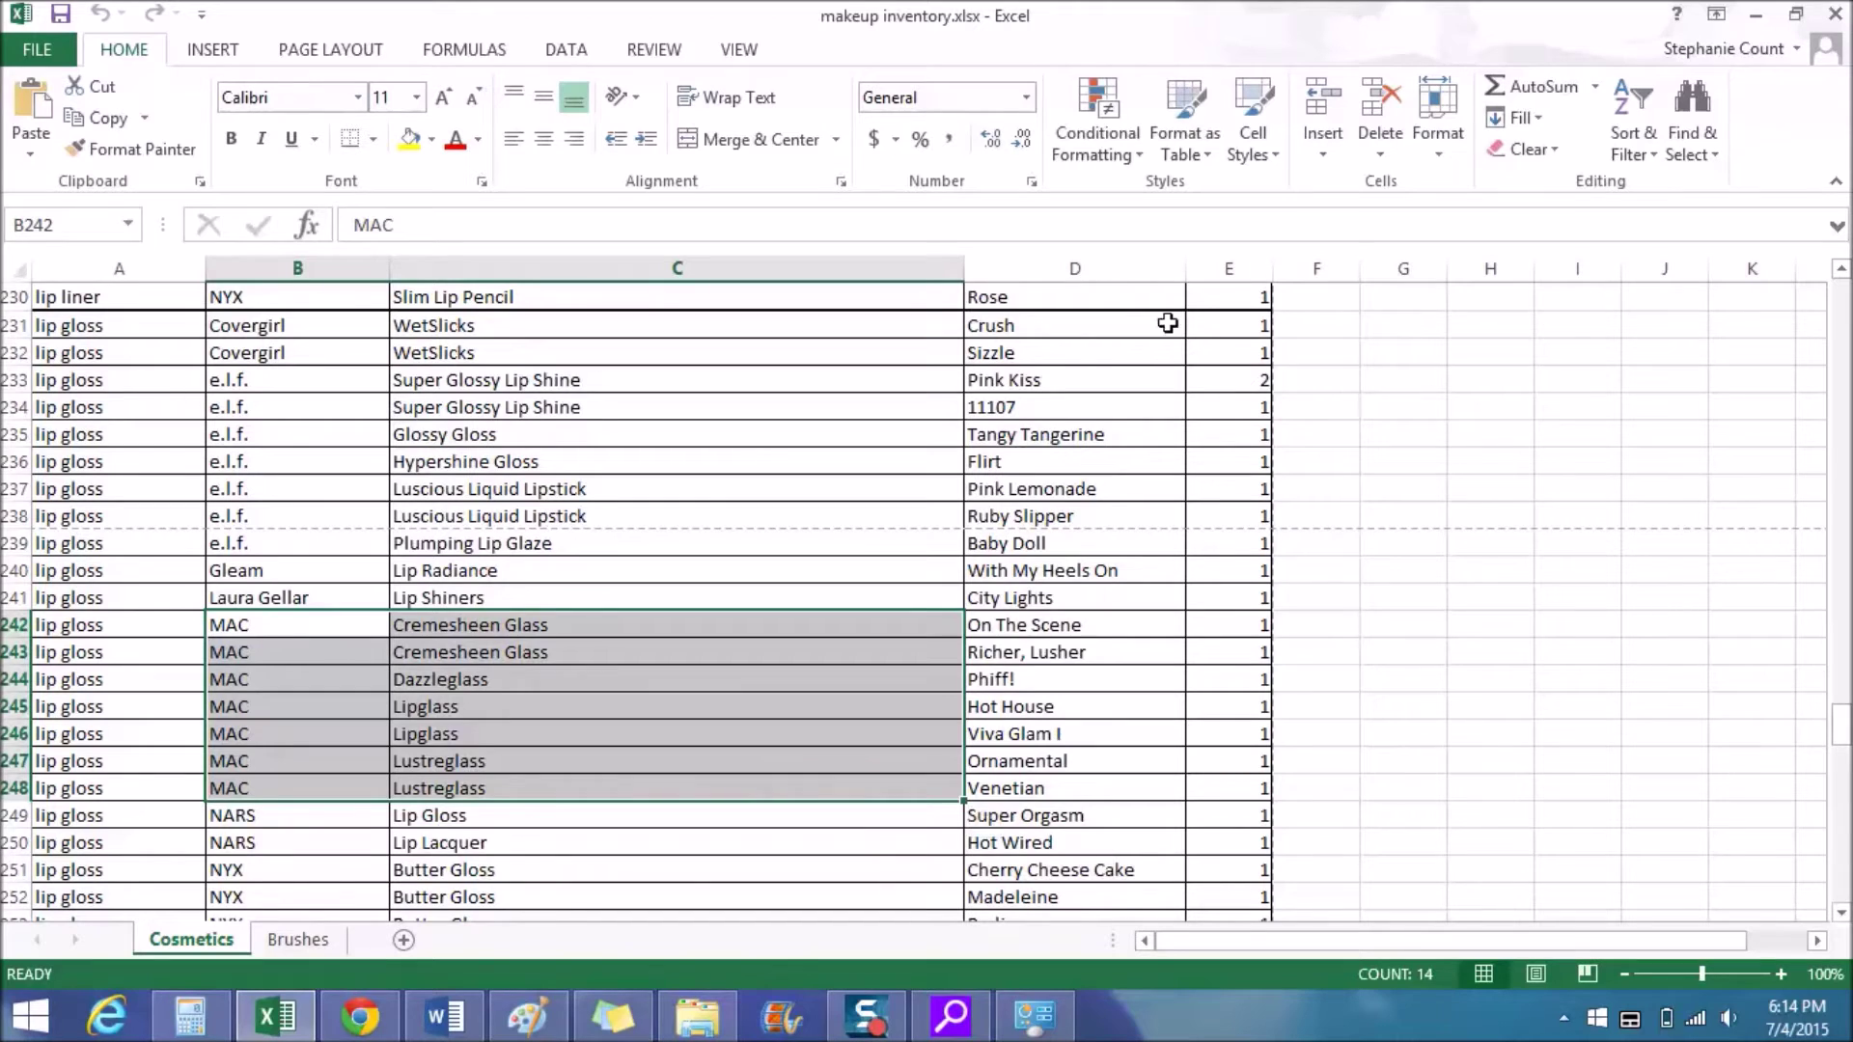
{"action": "left_click", "coordinate": [1092, 267]}
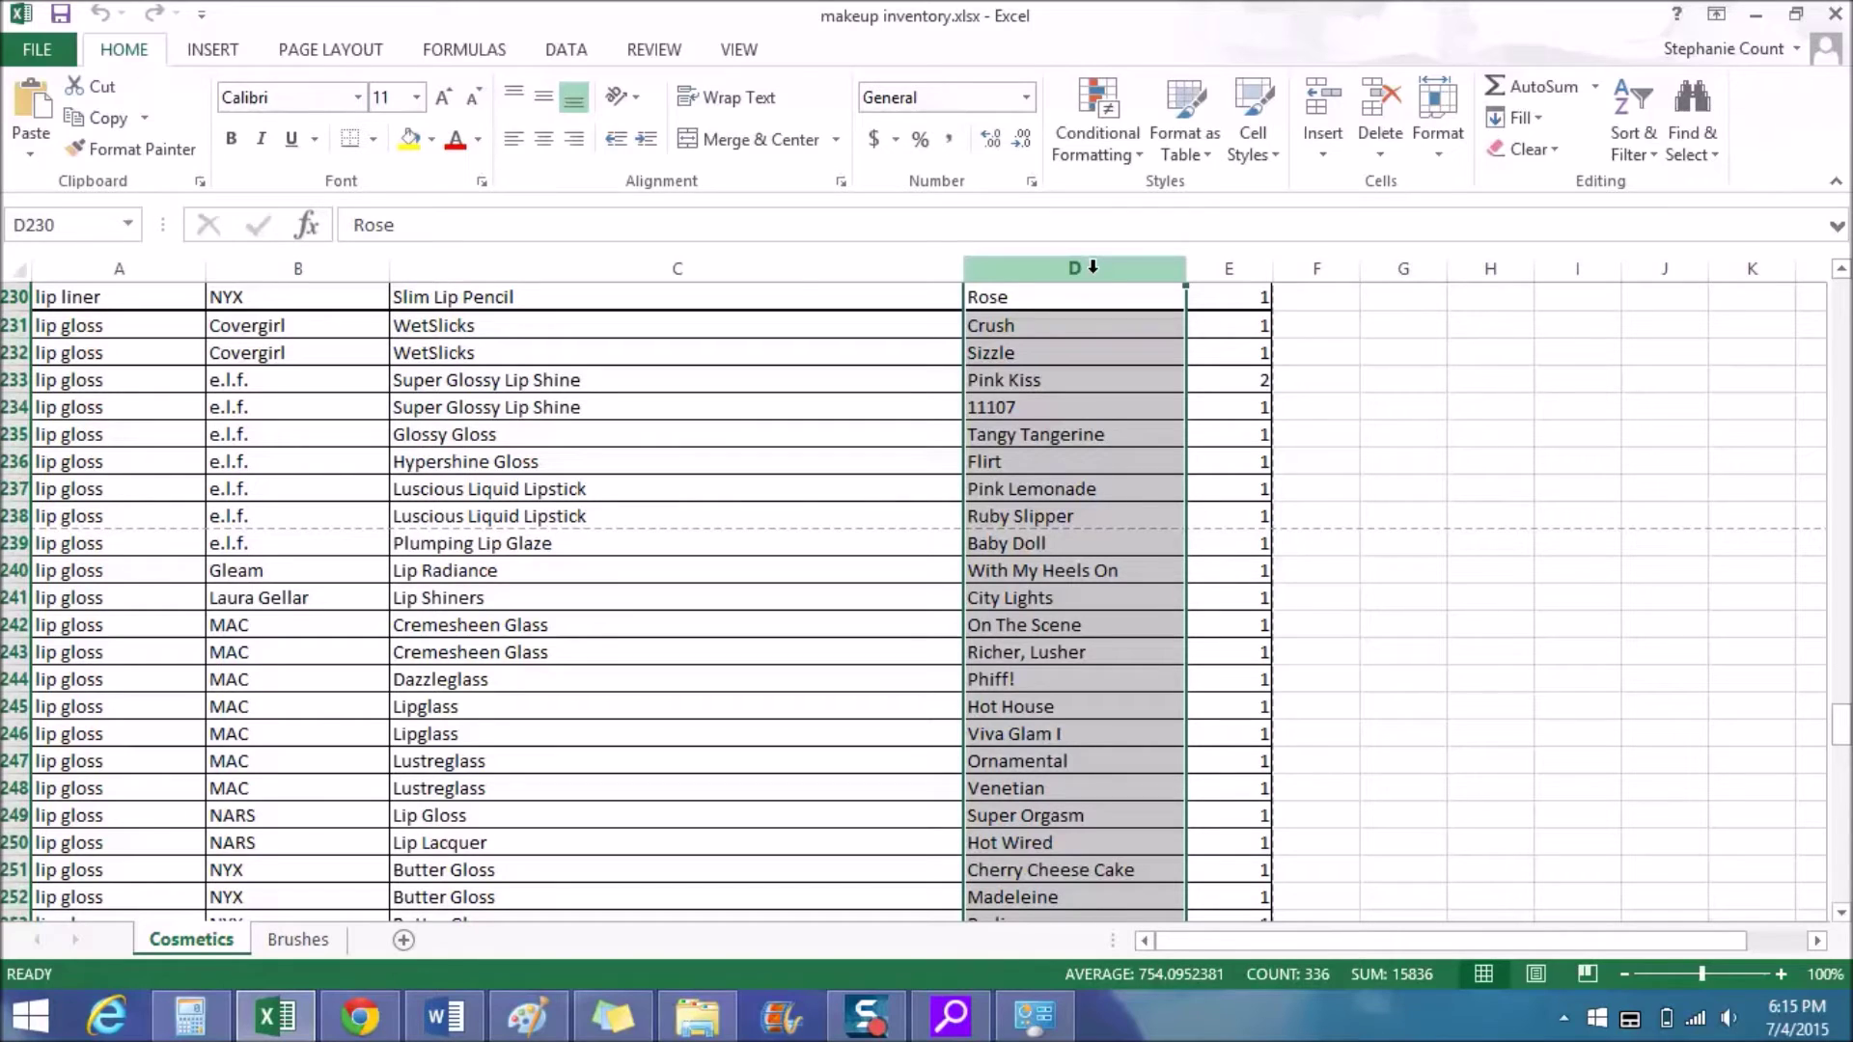
{"action": "left_click", "coordinate": [722, 623]}
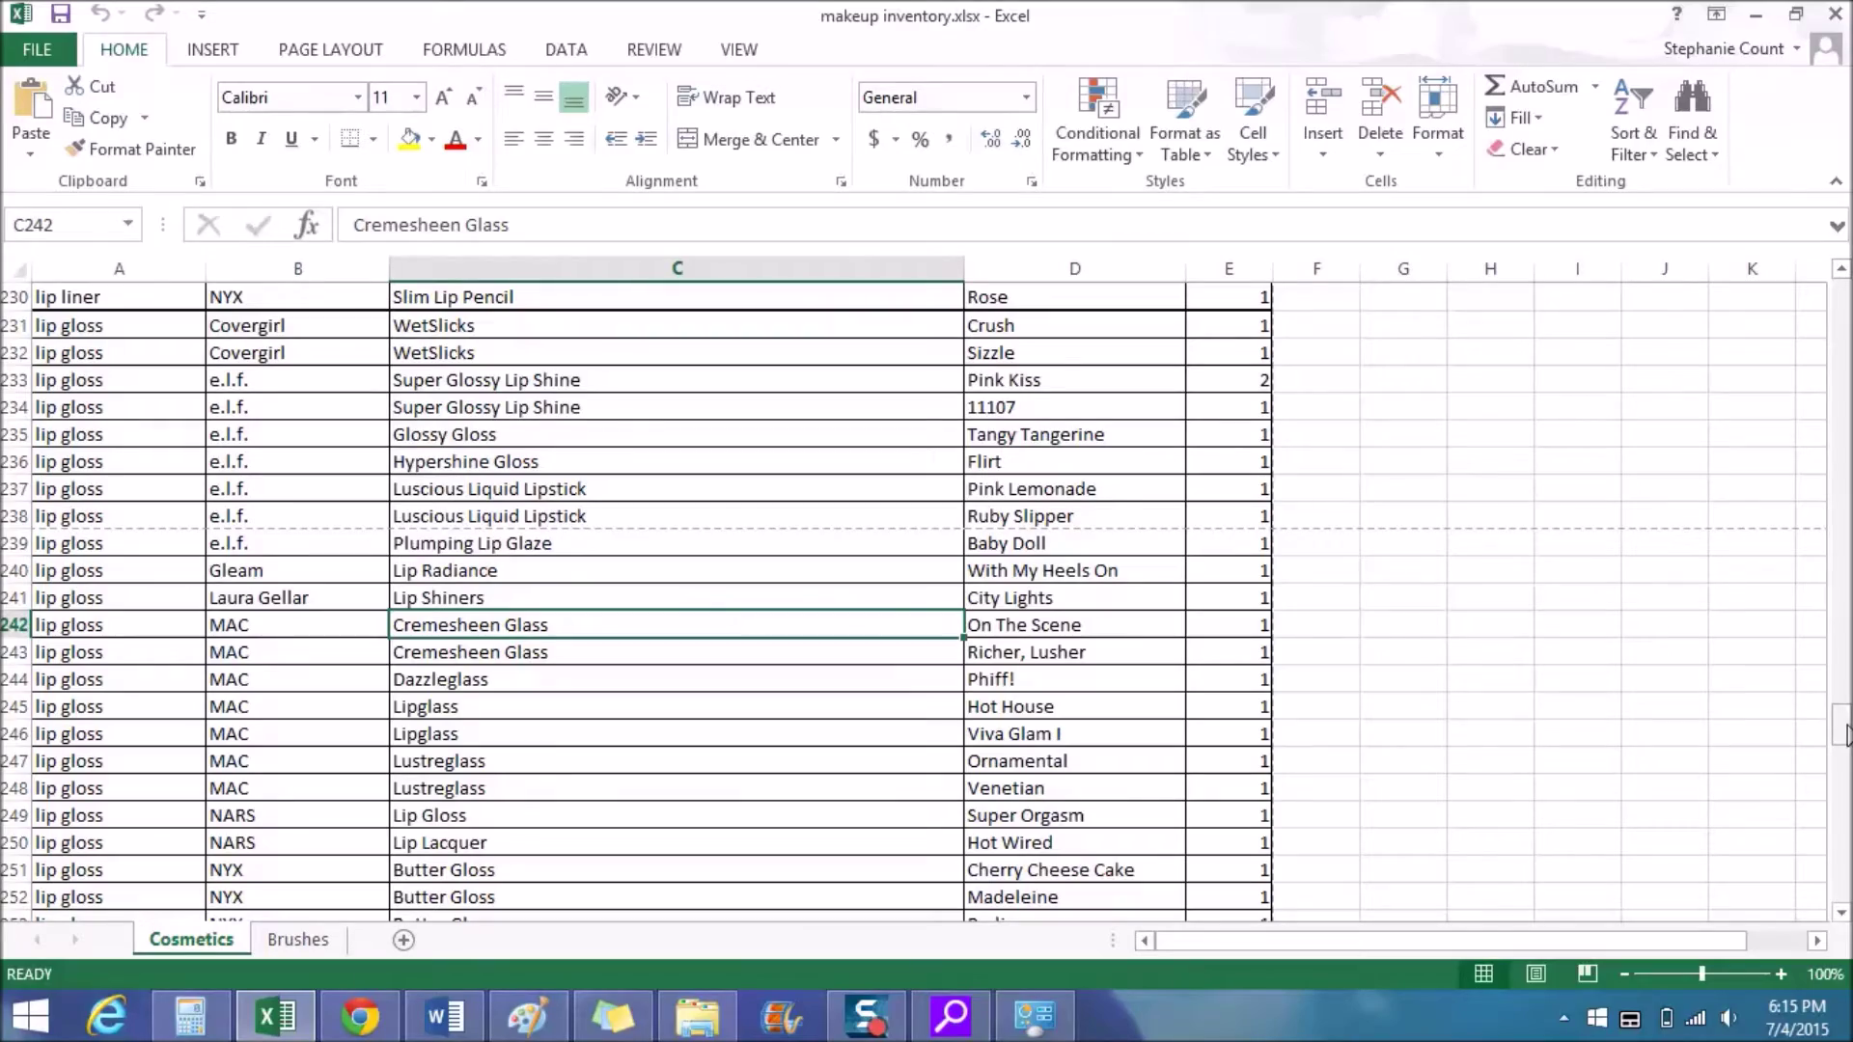
{"action": "left_click_drag", "start_coordinate": [1844, 734], "coordinate": [1844, 327]}
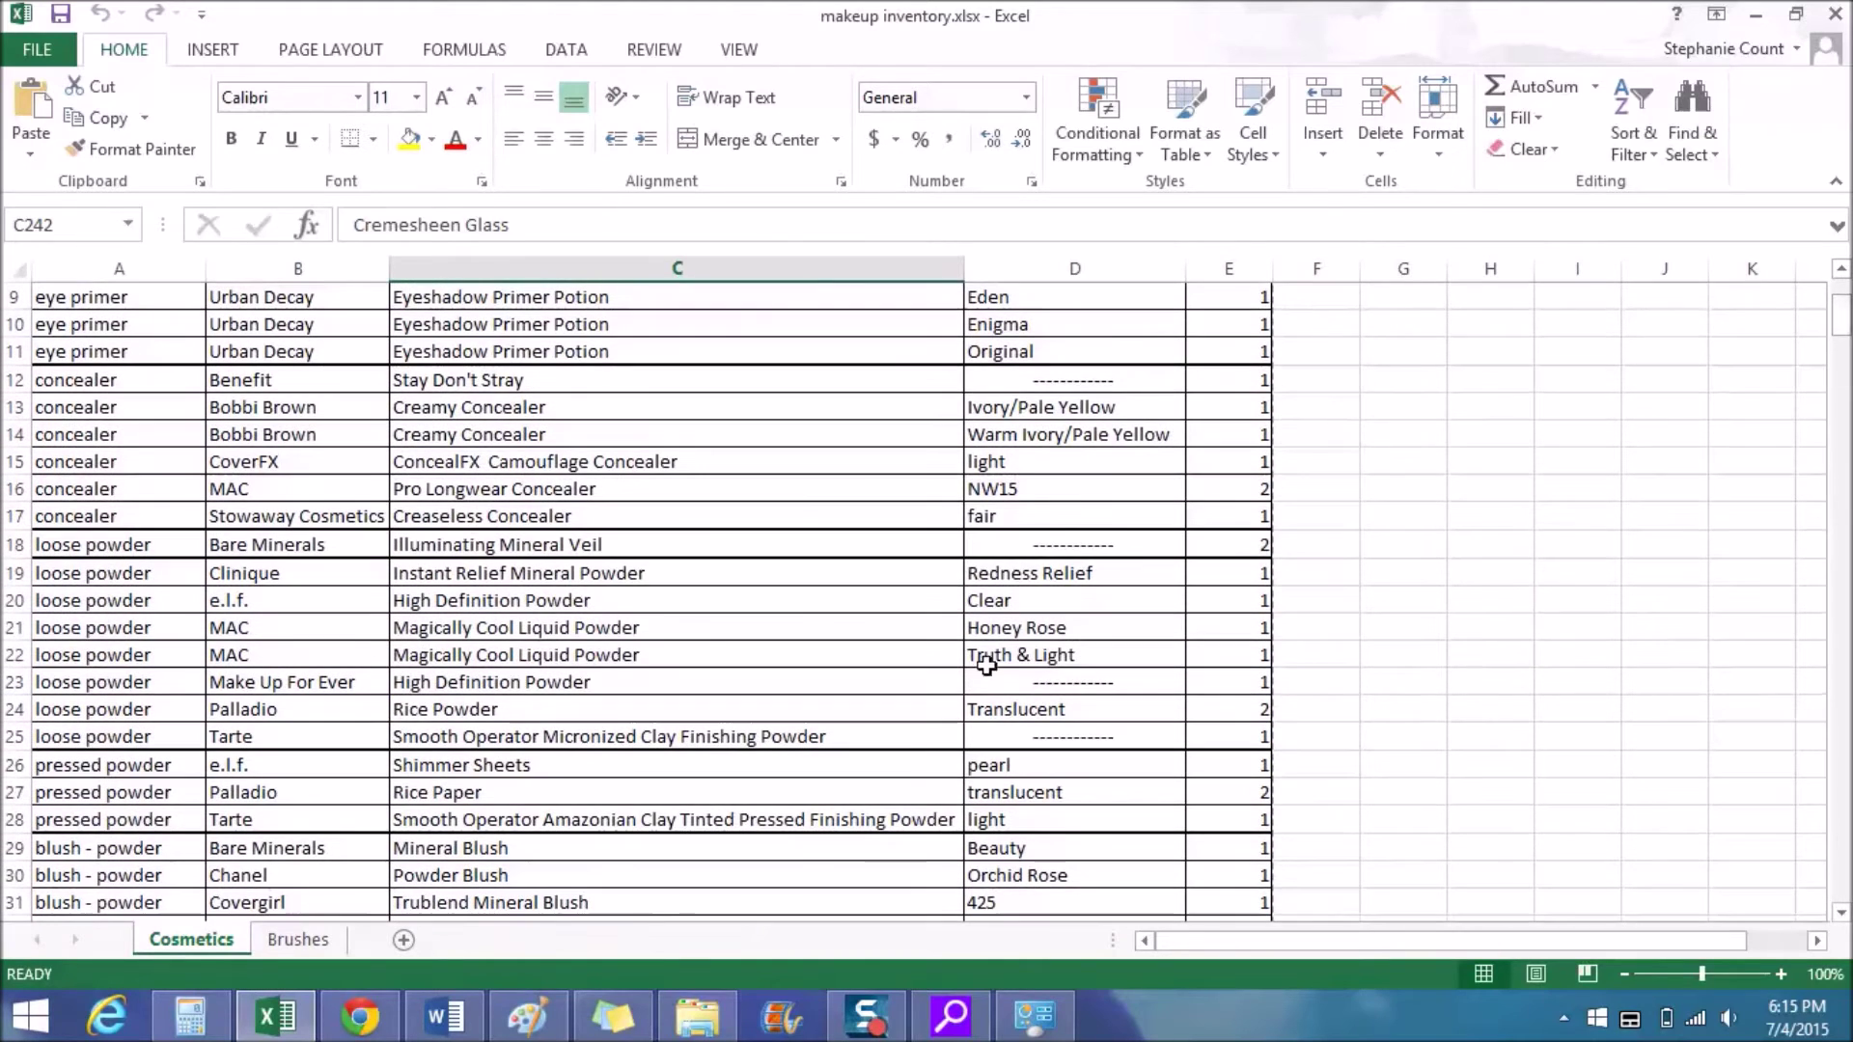
{"action": "left_click", "coordinate": [1091, 684]}
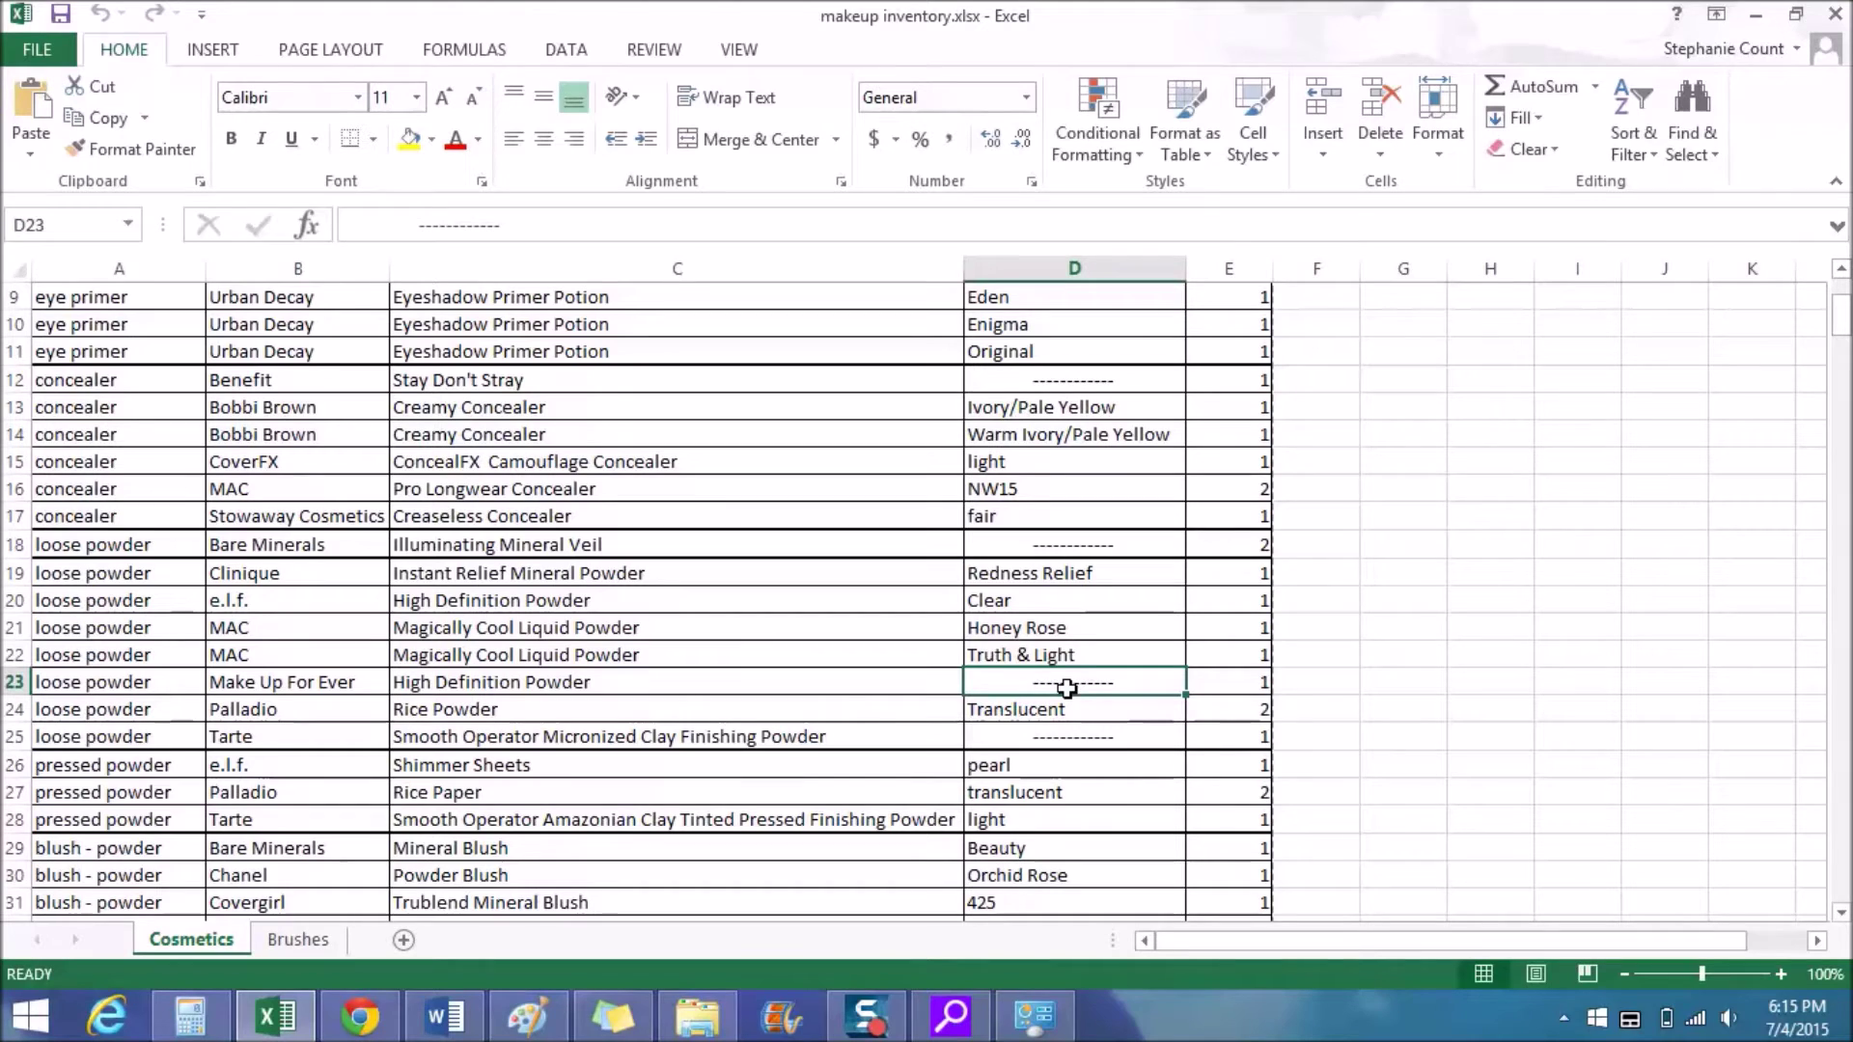
{"action": "left_click", "coordinate": [12, 681]}
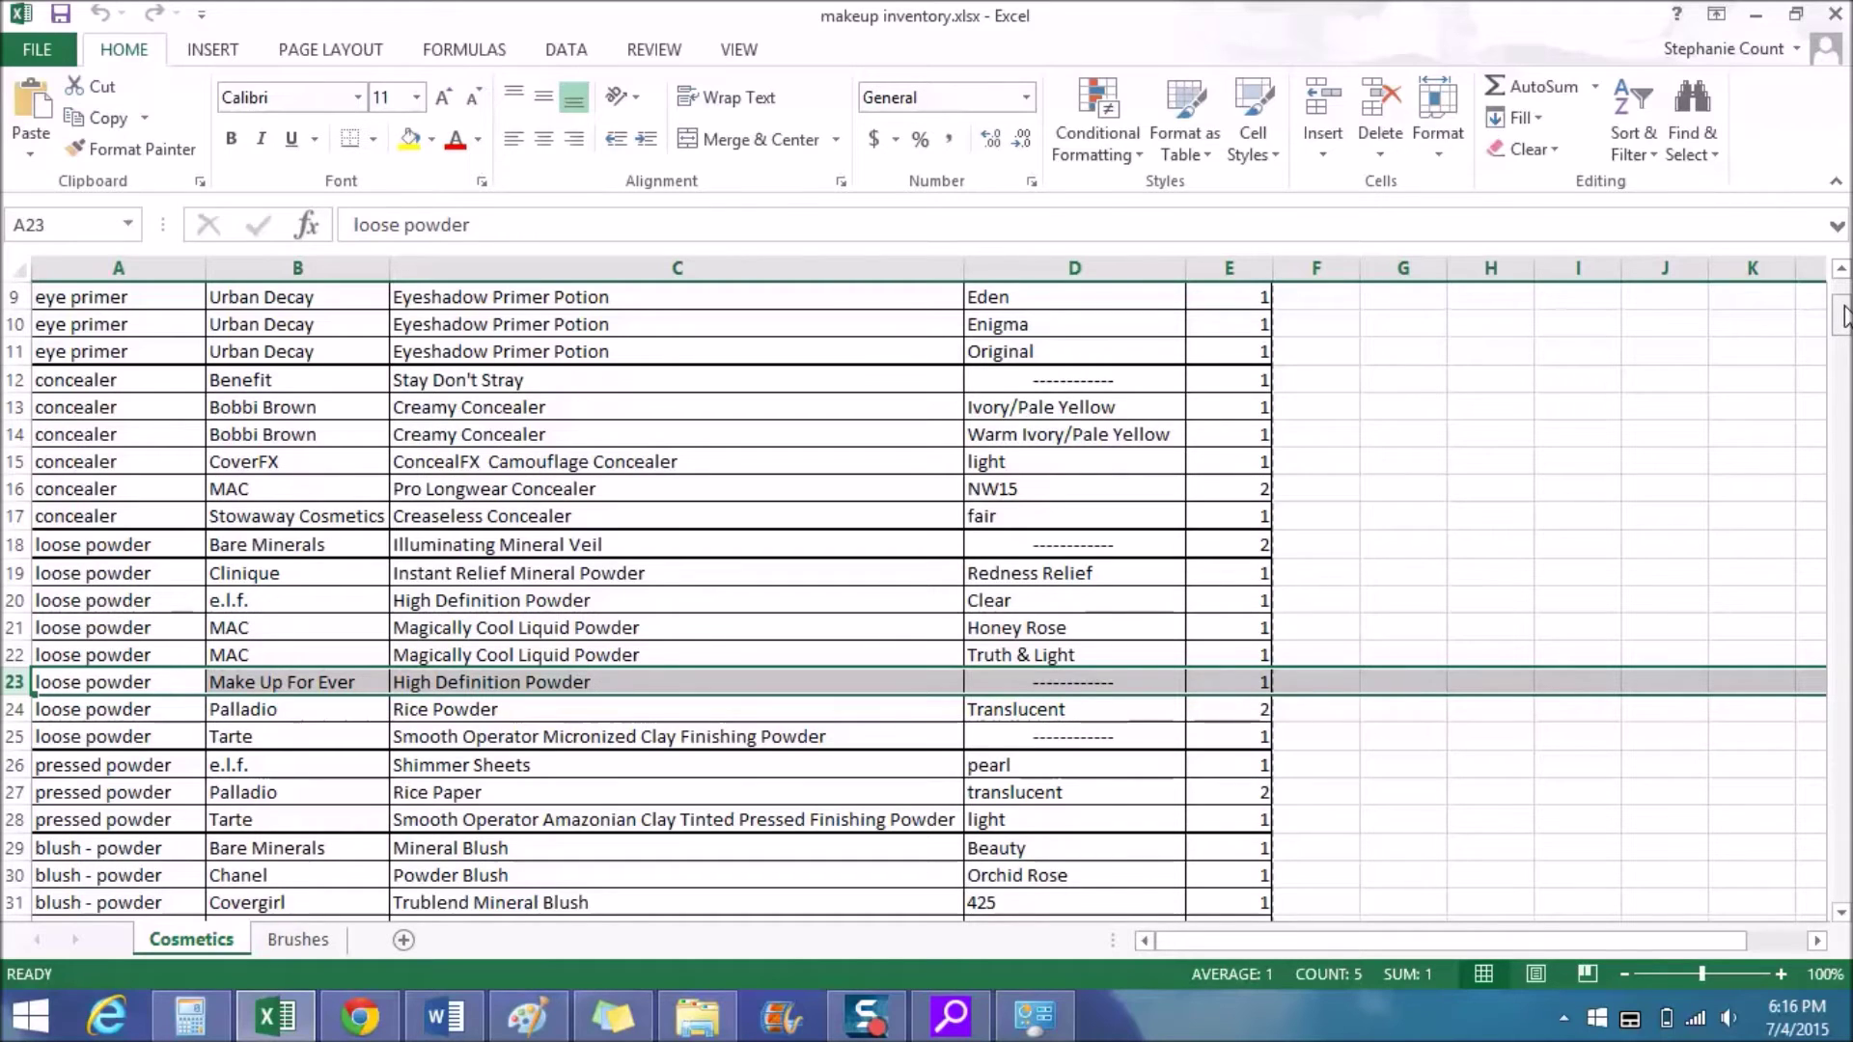
Scroll down to the blush, bronzer and highlighter rows 50–72
{"action": "left_click_drag", "start_coordinate": [1844, 315], "coordinate": [1845, 391]}
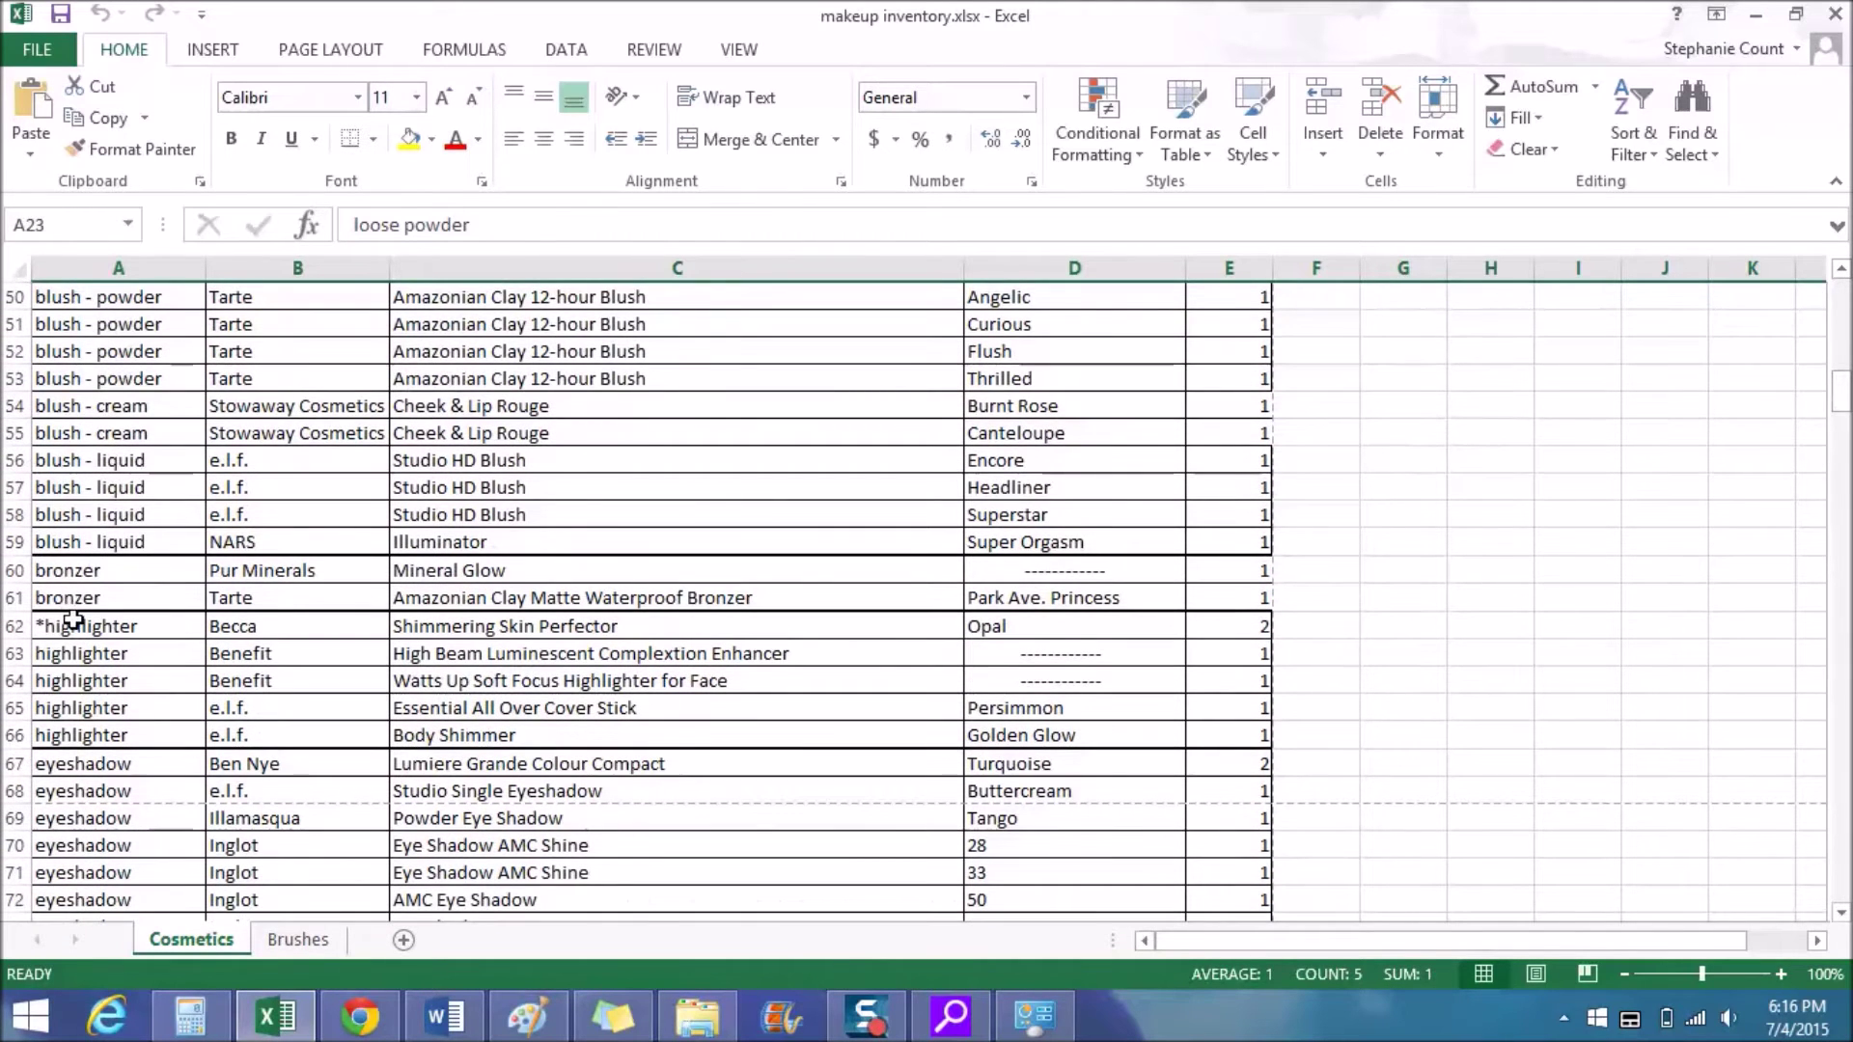
Select row 62, then scroll down to the lip pencil and lip stick rows from 307
{"action": "left_click", "coordinate": [12, 626]}
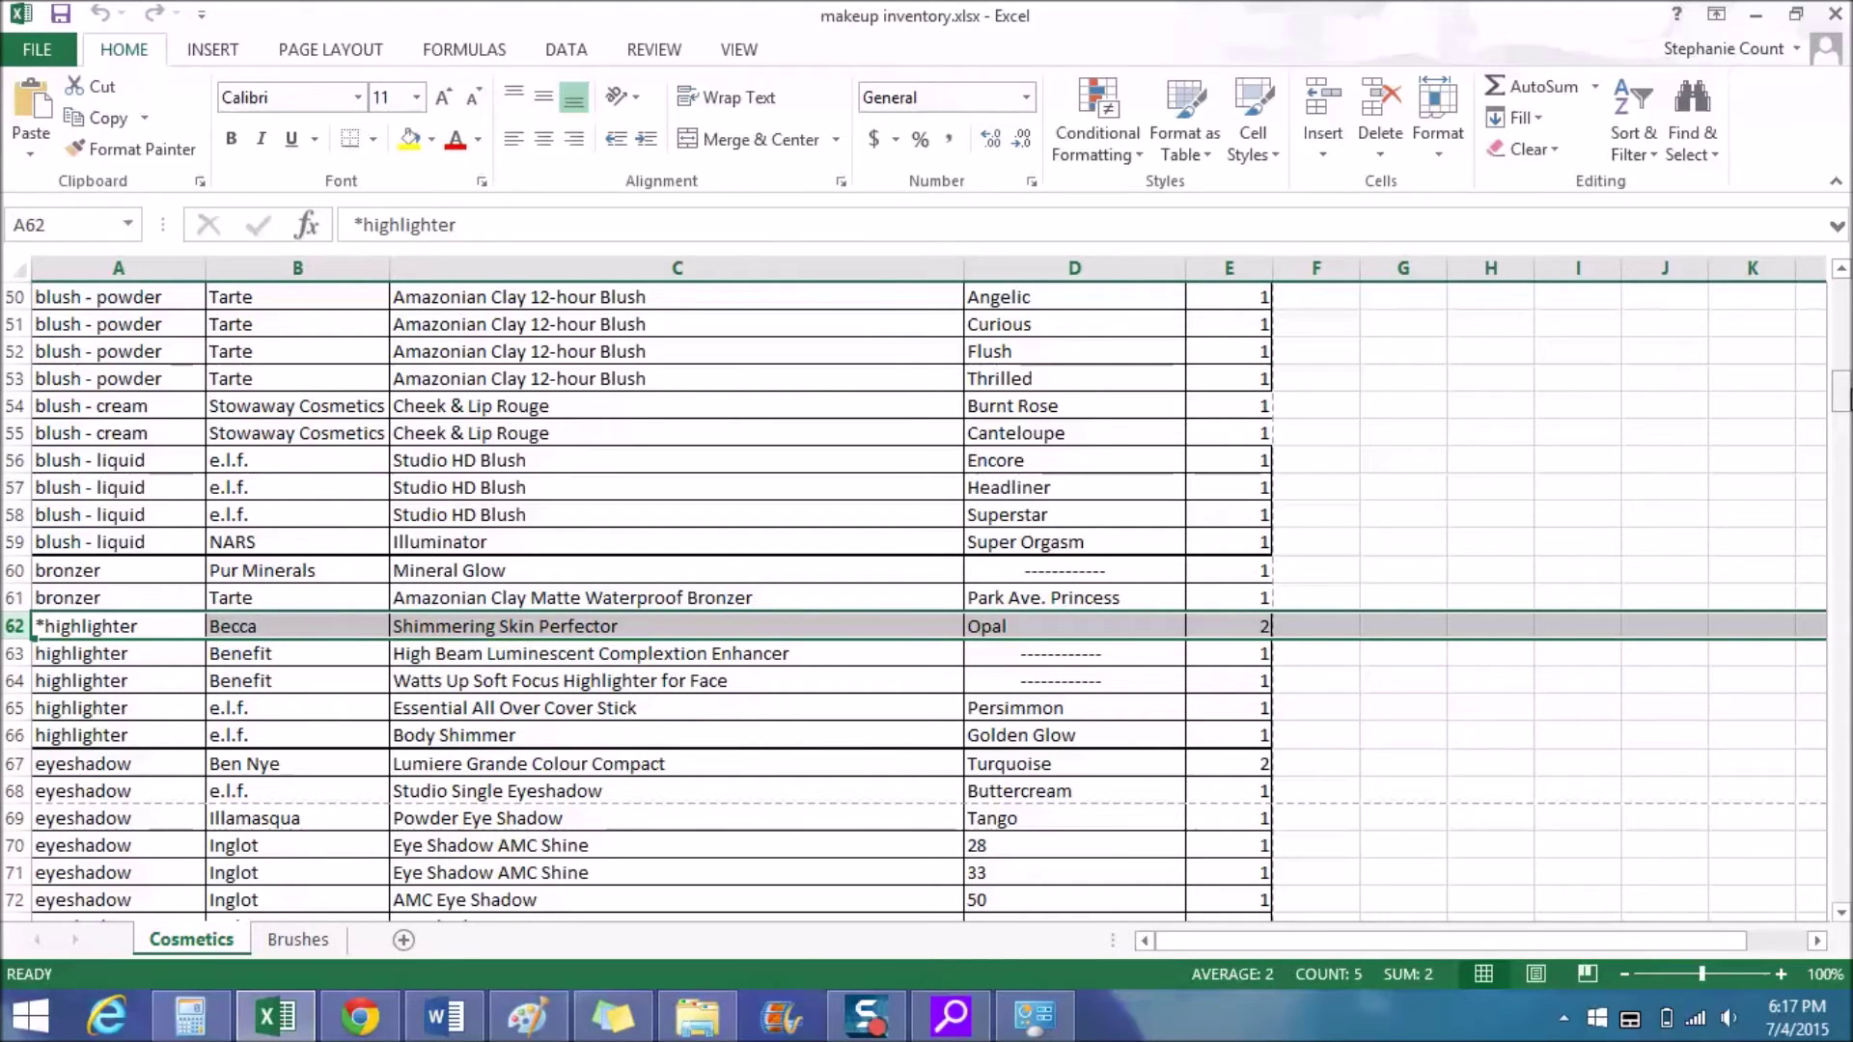
{"action": "left_click_drag", "start_coordinate": [1845, 396], "coordinate": [1803, 879]}
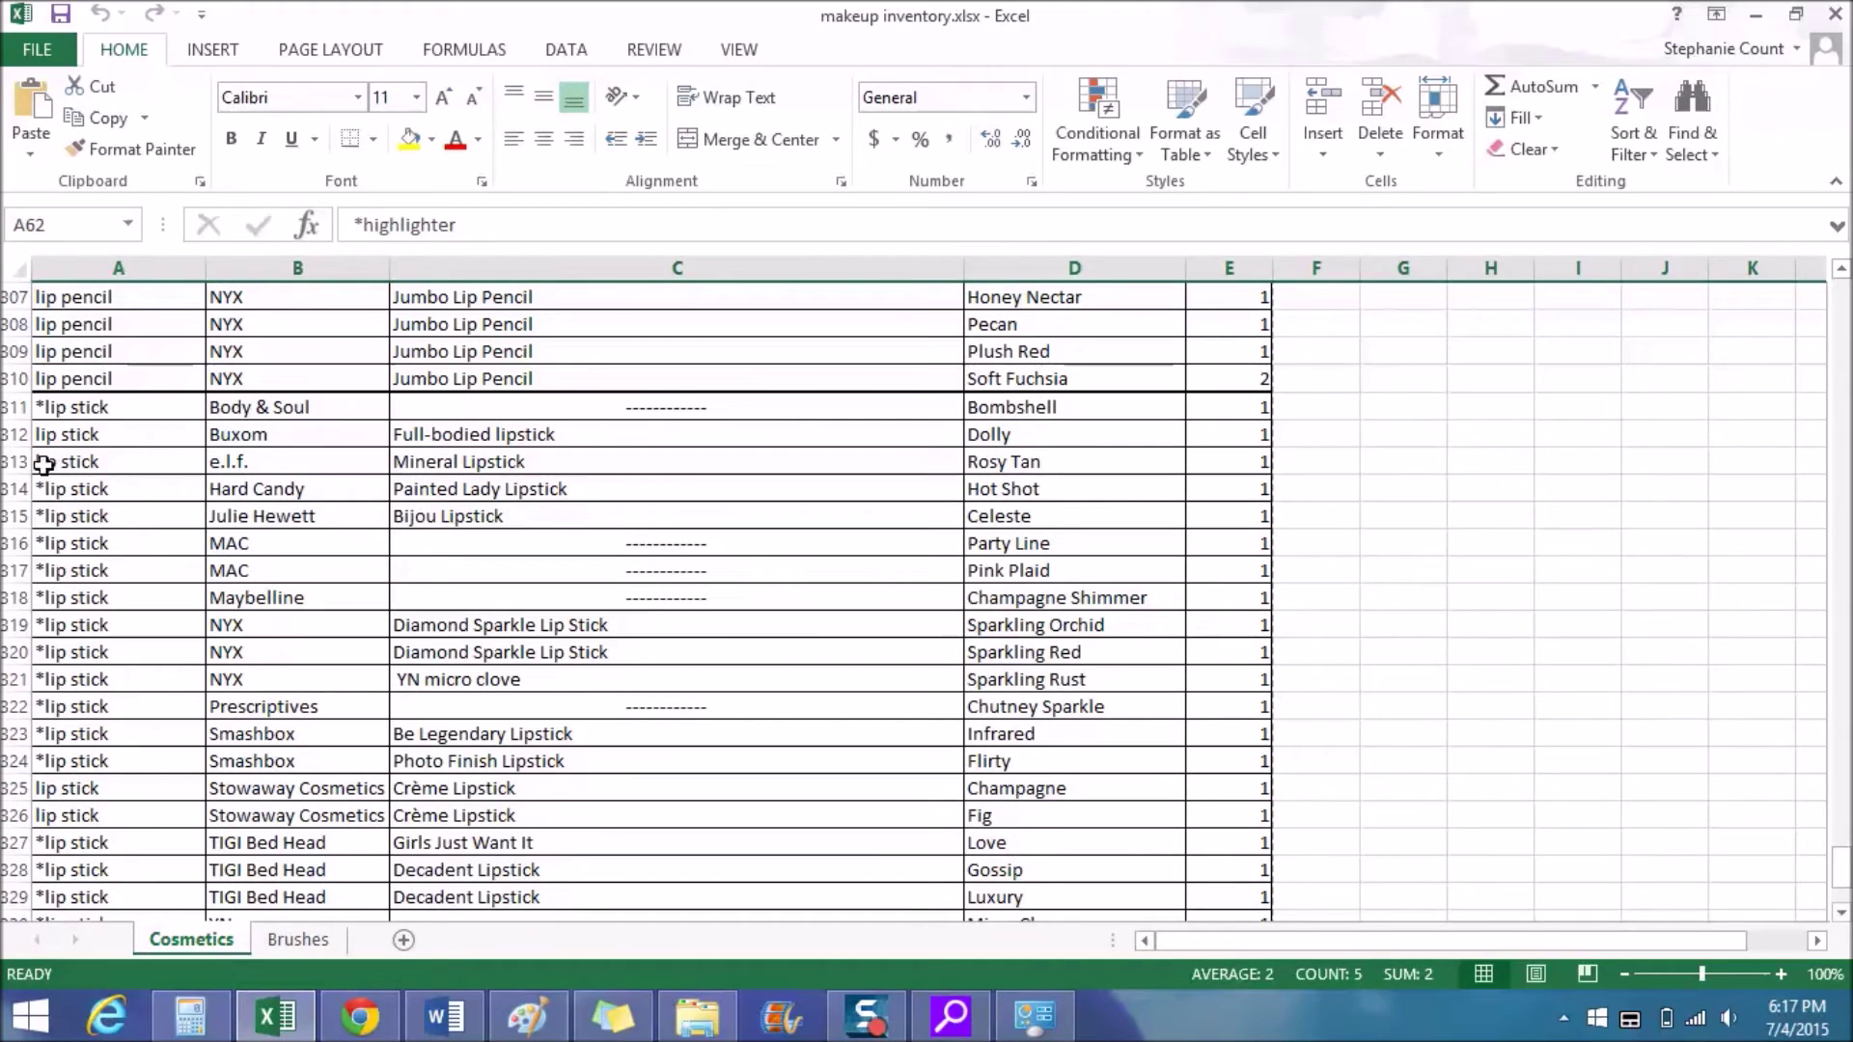
Select the starred lip stick cells A314:A319, then switch to the Brushes sheet
{"action": "left_click", "coordinate": [68, 491]}
{"action": "left_click_drag", "start_coordinate": [77, 519], "coordinate": [81, 627]}
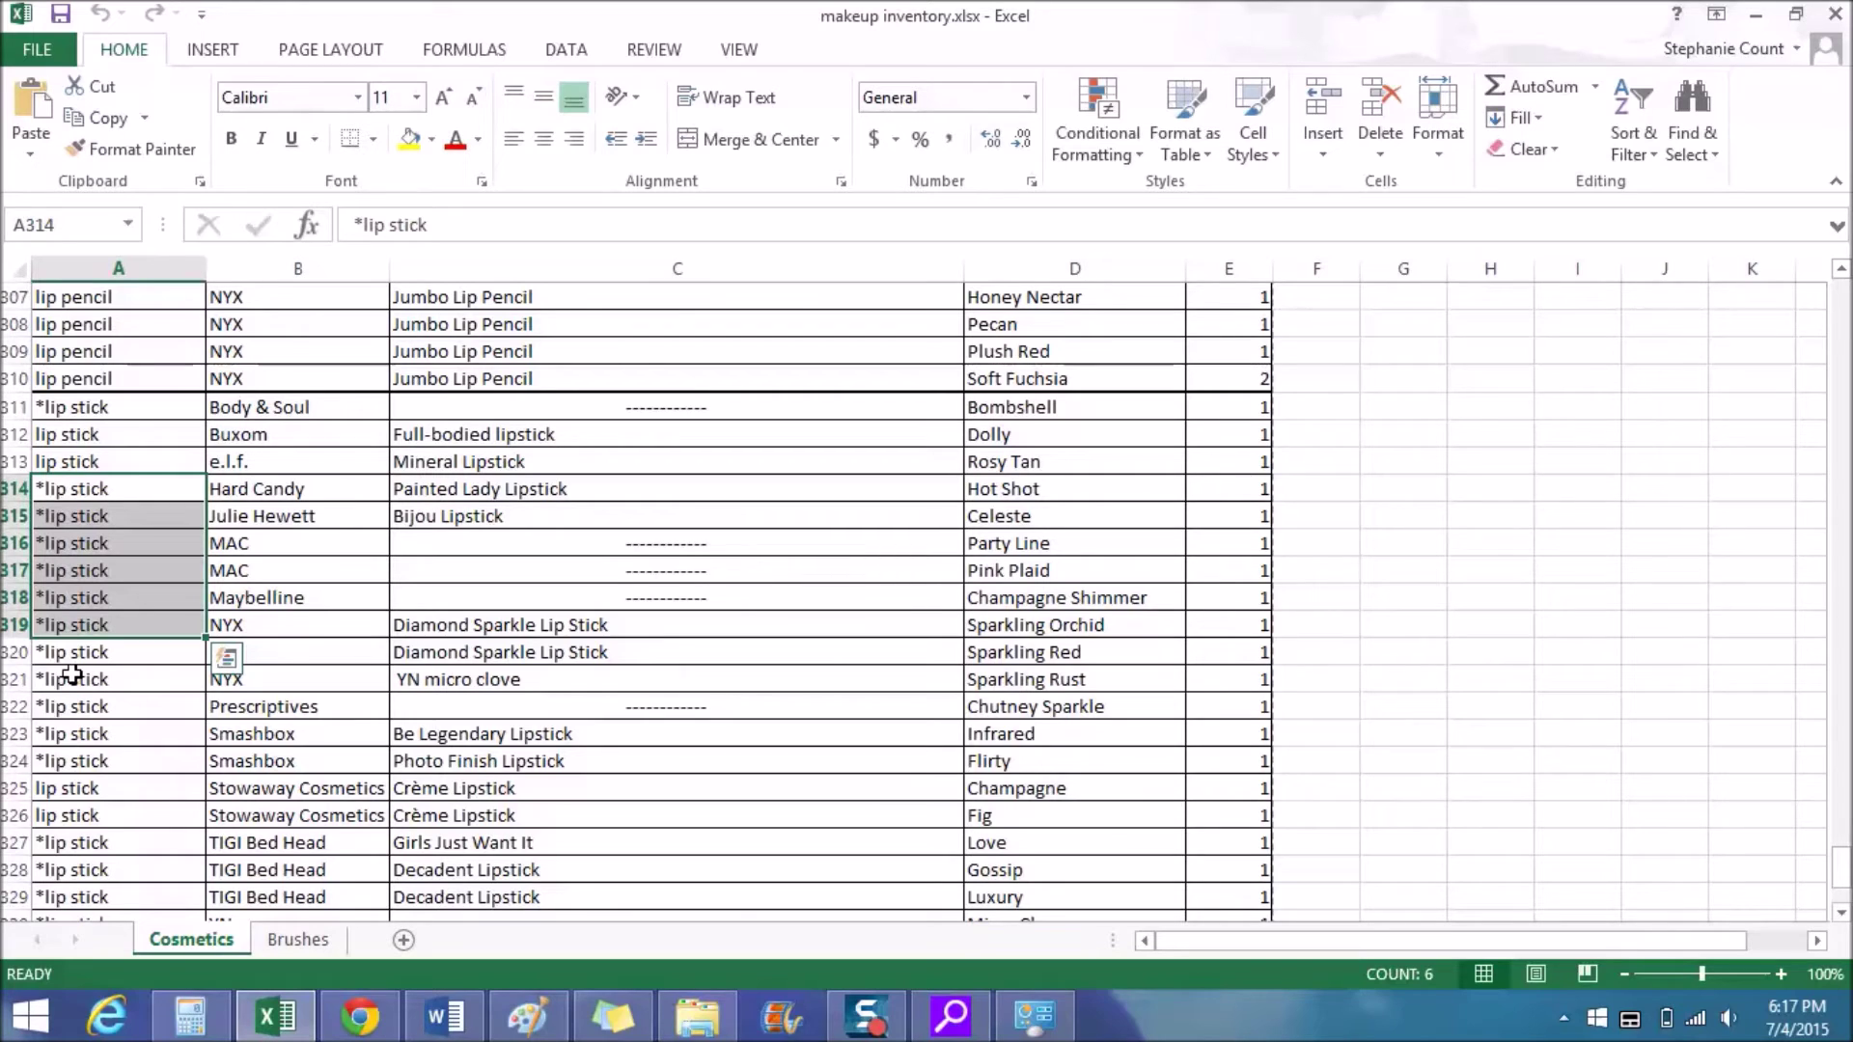
{"action": "left_click", "coordinate": [291, 942]}
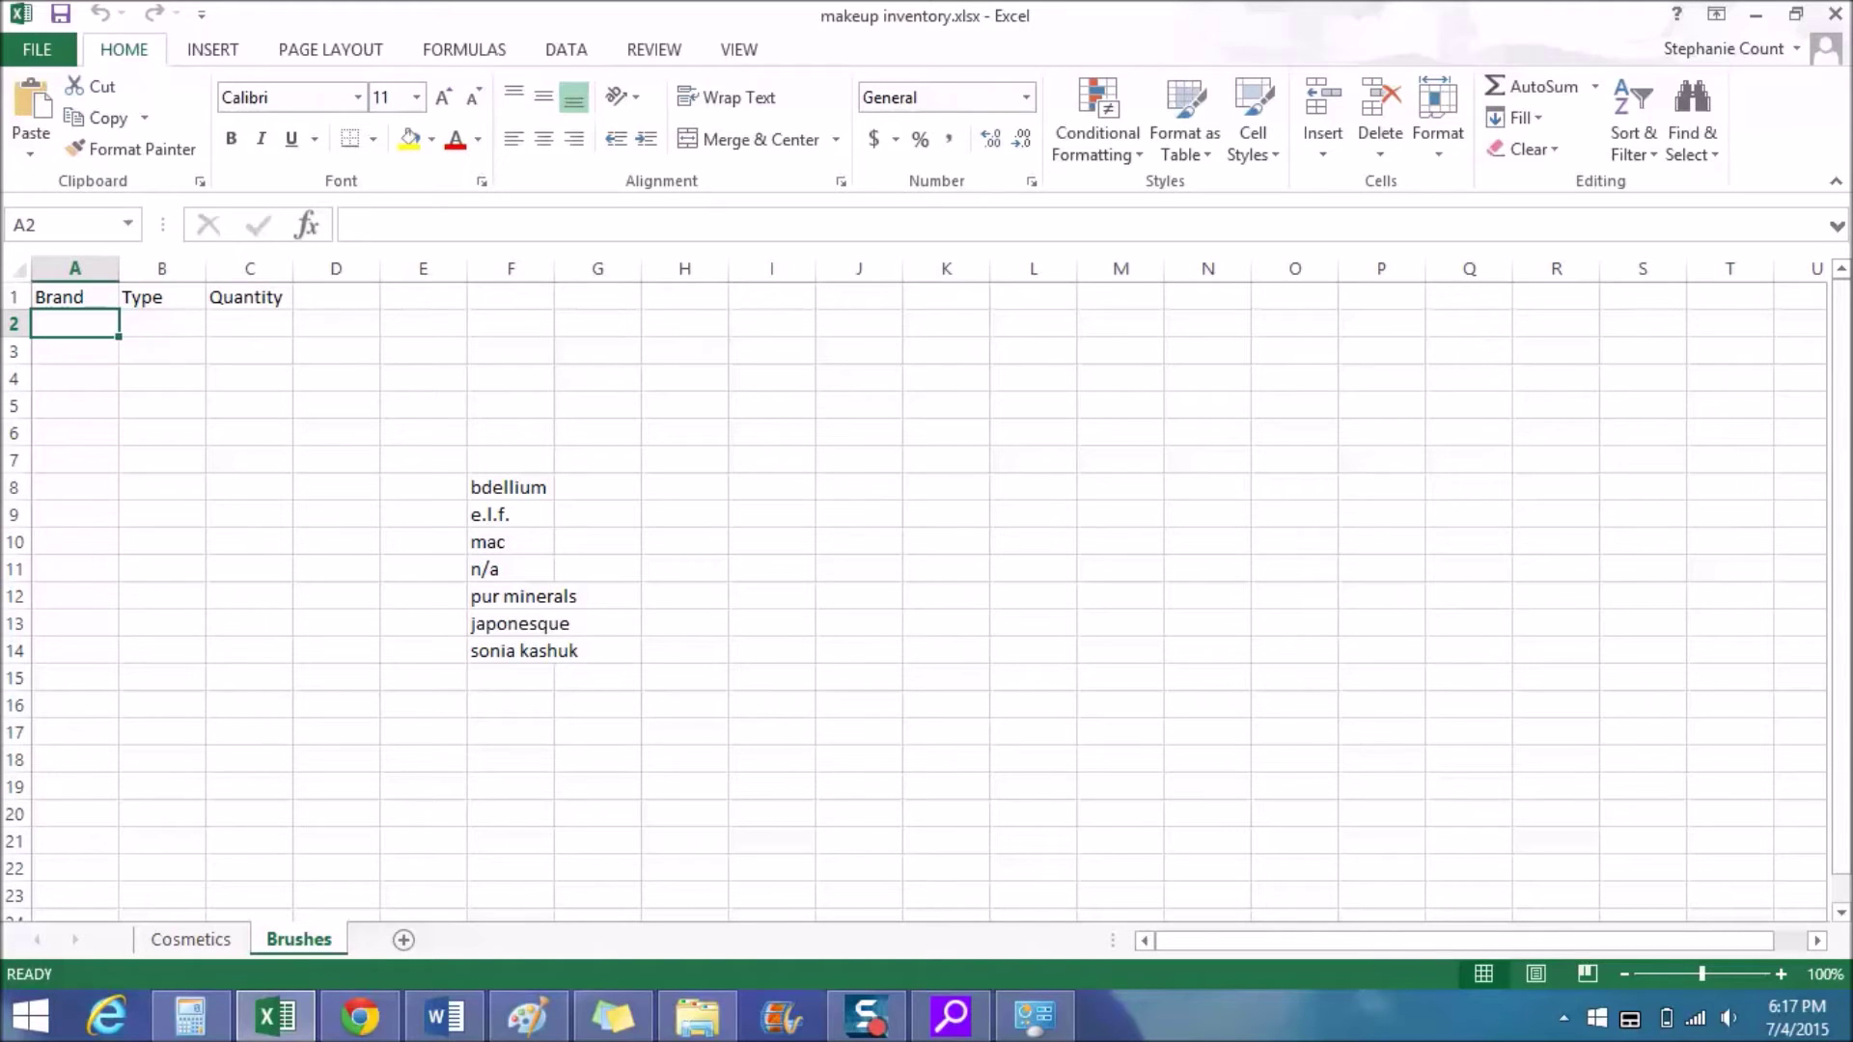
{"action": "left_click", "coordinate": [170, 940]}
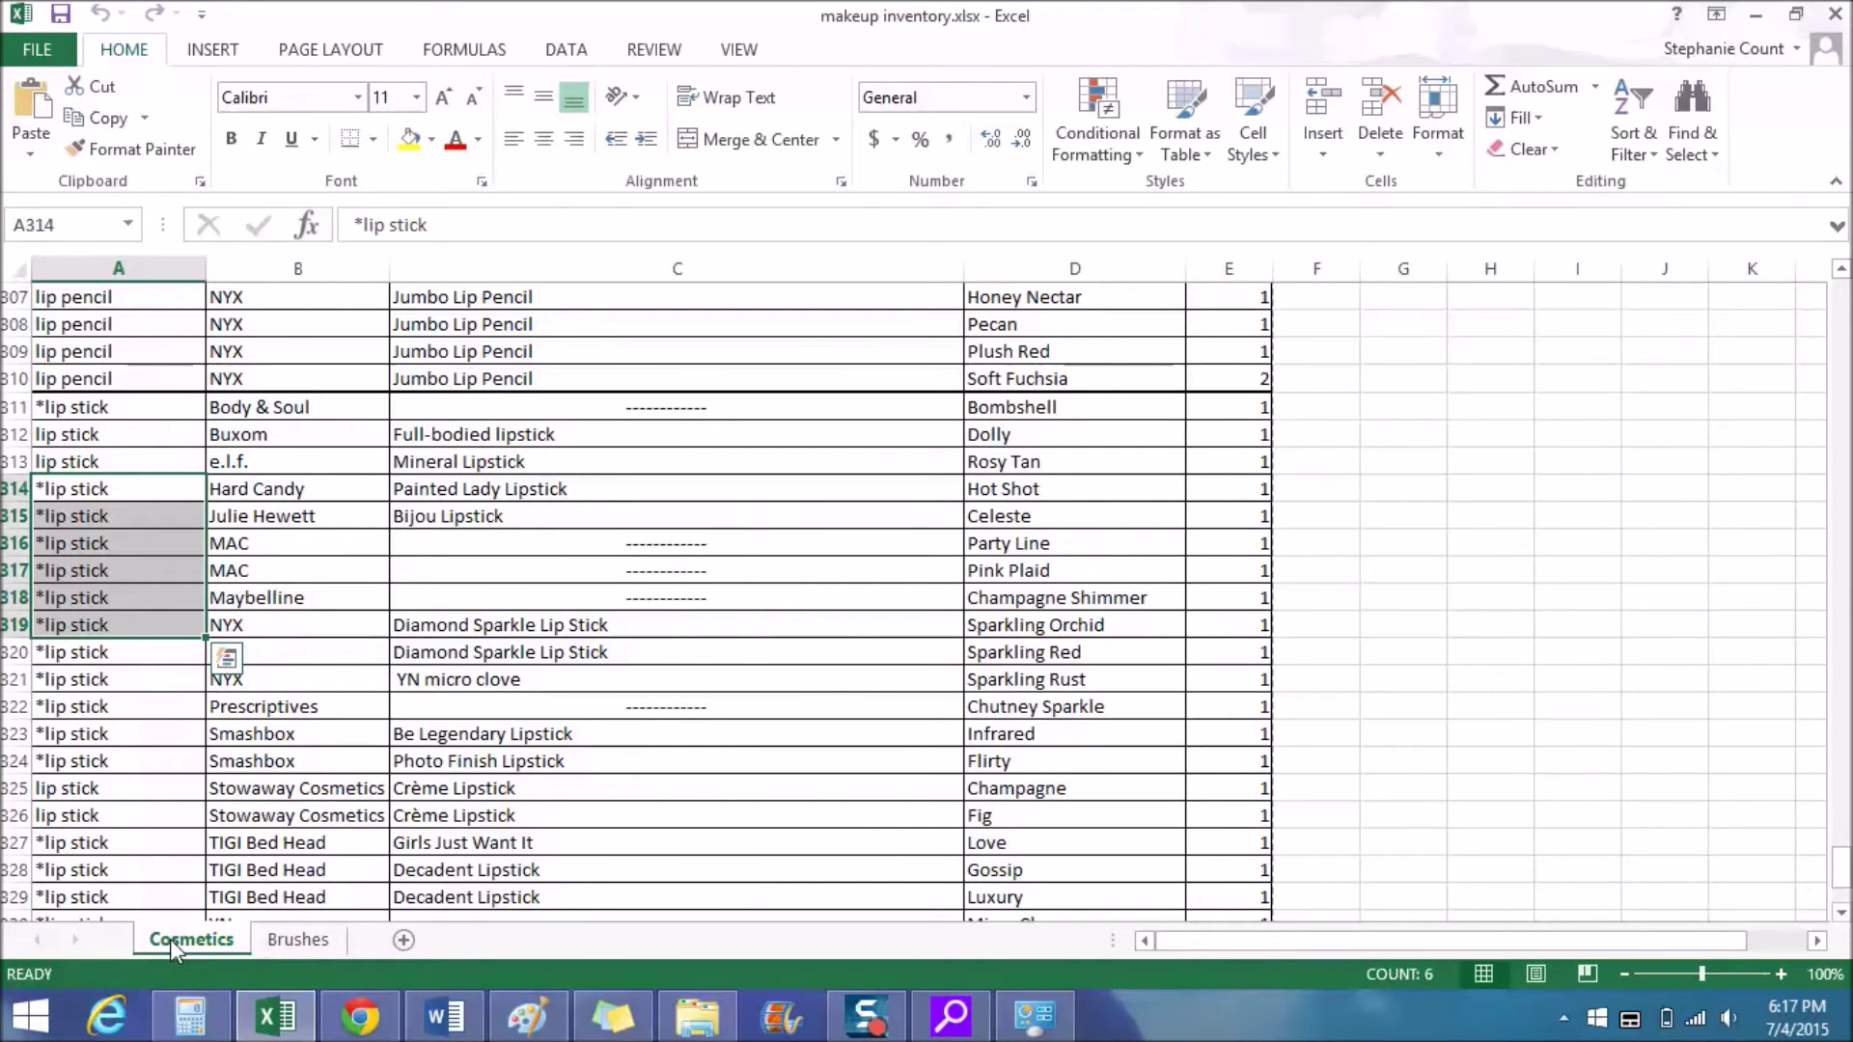
Back on Cosmetics, enter lipstick and nyx in both G310:H310 and G311:H311
{"action": "left_click", "coordinate": [278, 941]}
{"action": "left_click", "coordinate": [199, 941]}
{"action": "left_click", "coordinate": [1393, 382]}
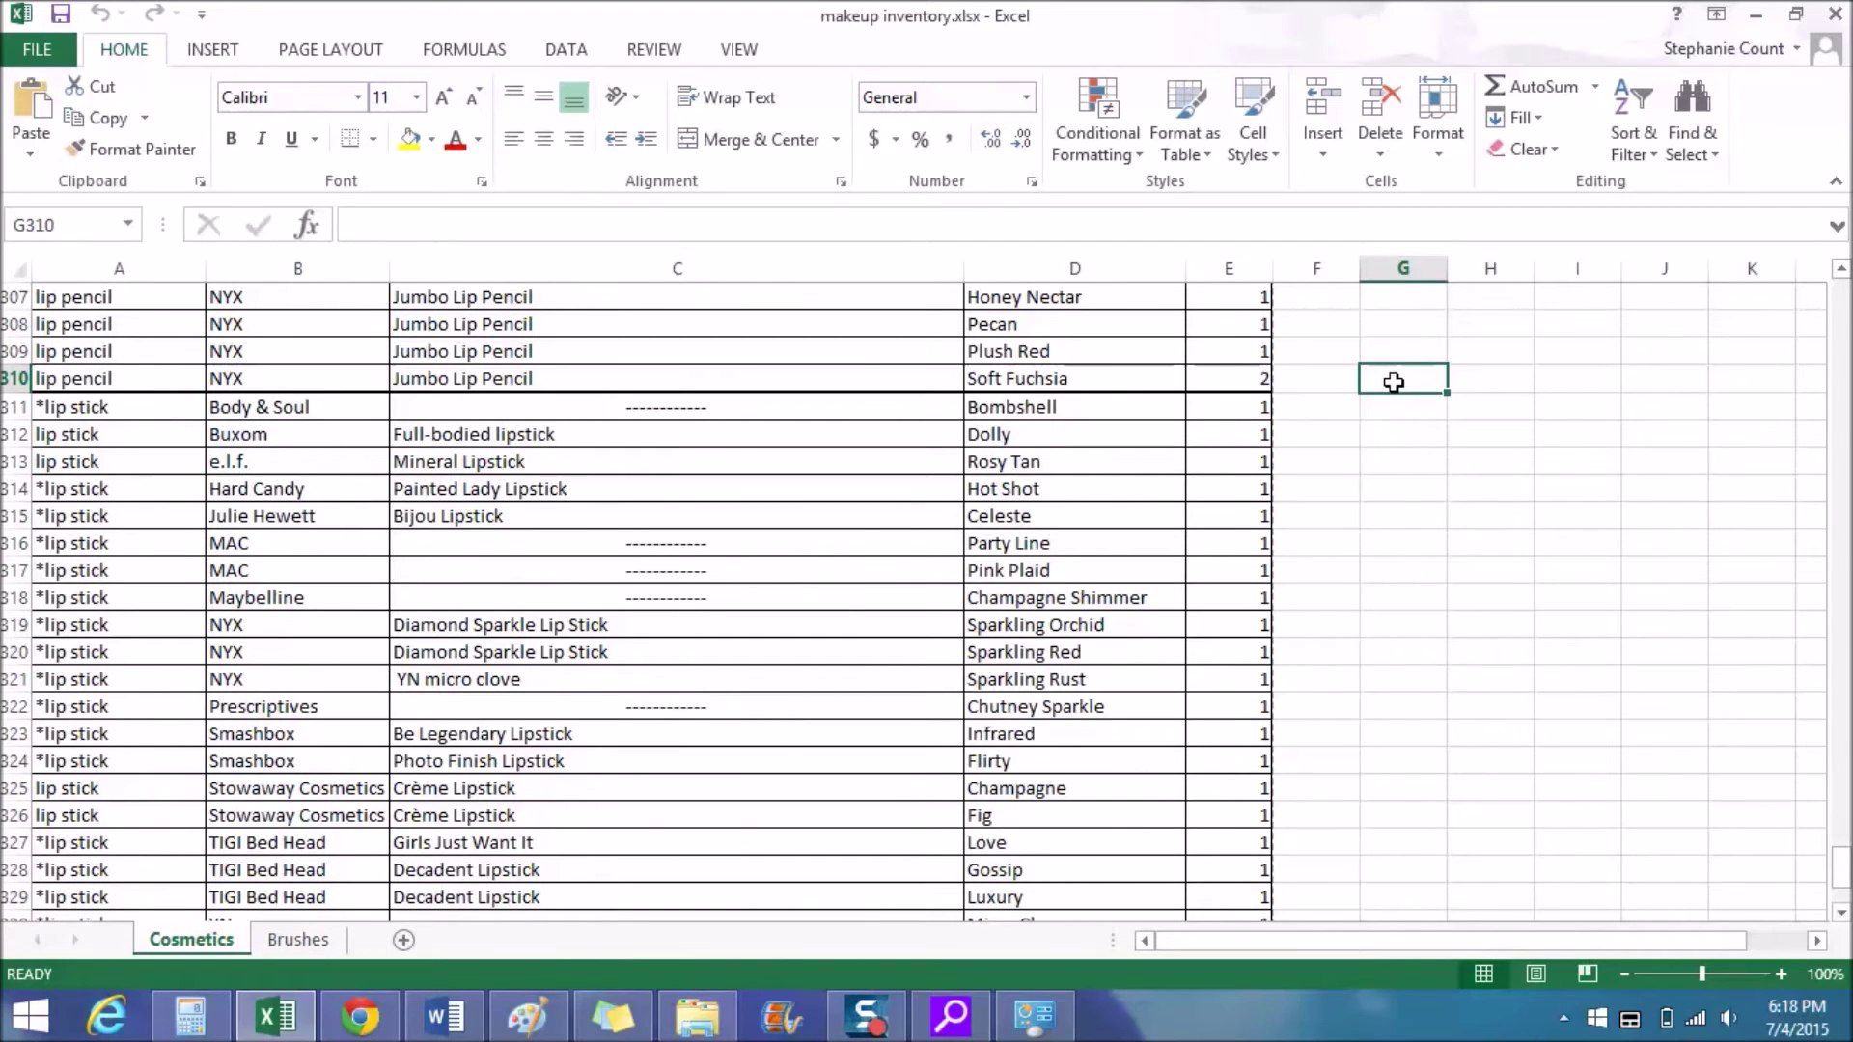
{"action": "type", "text": "lipstick"}
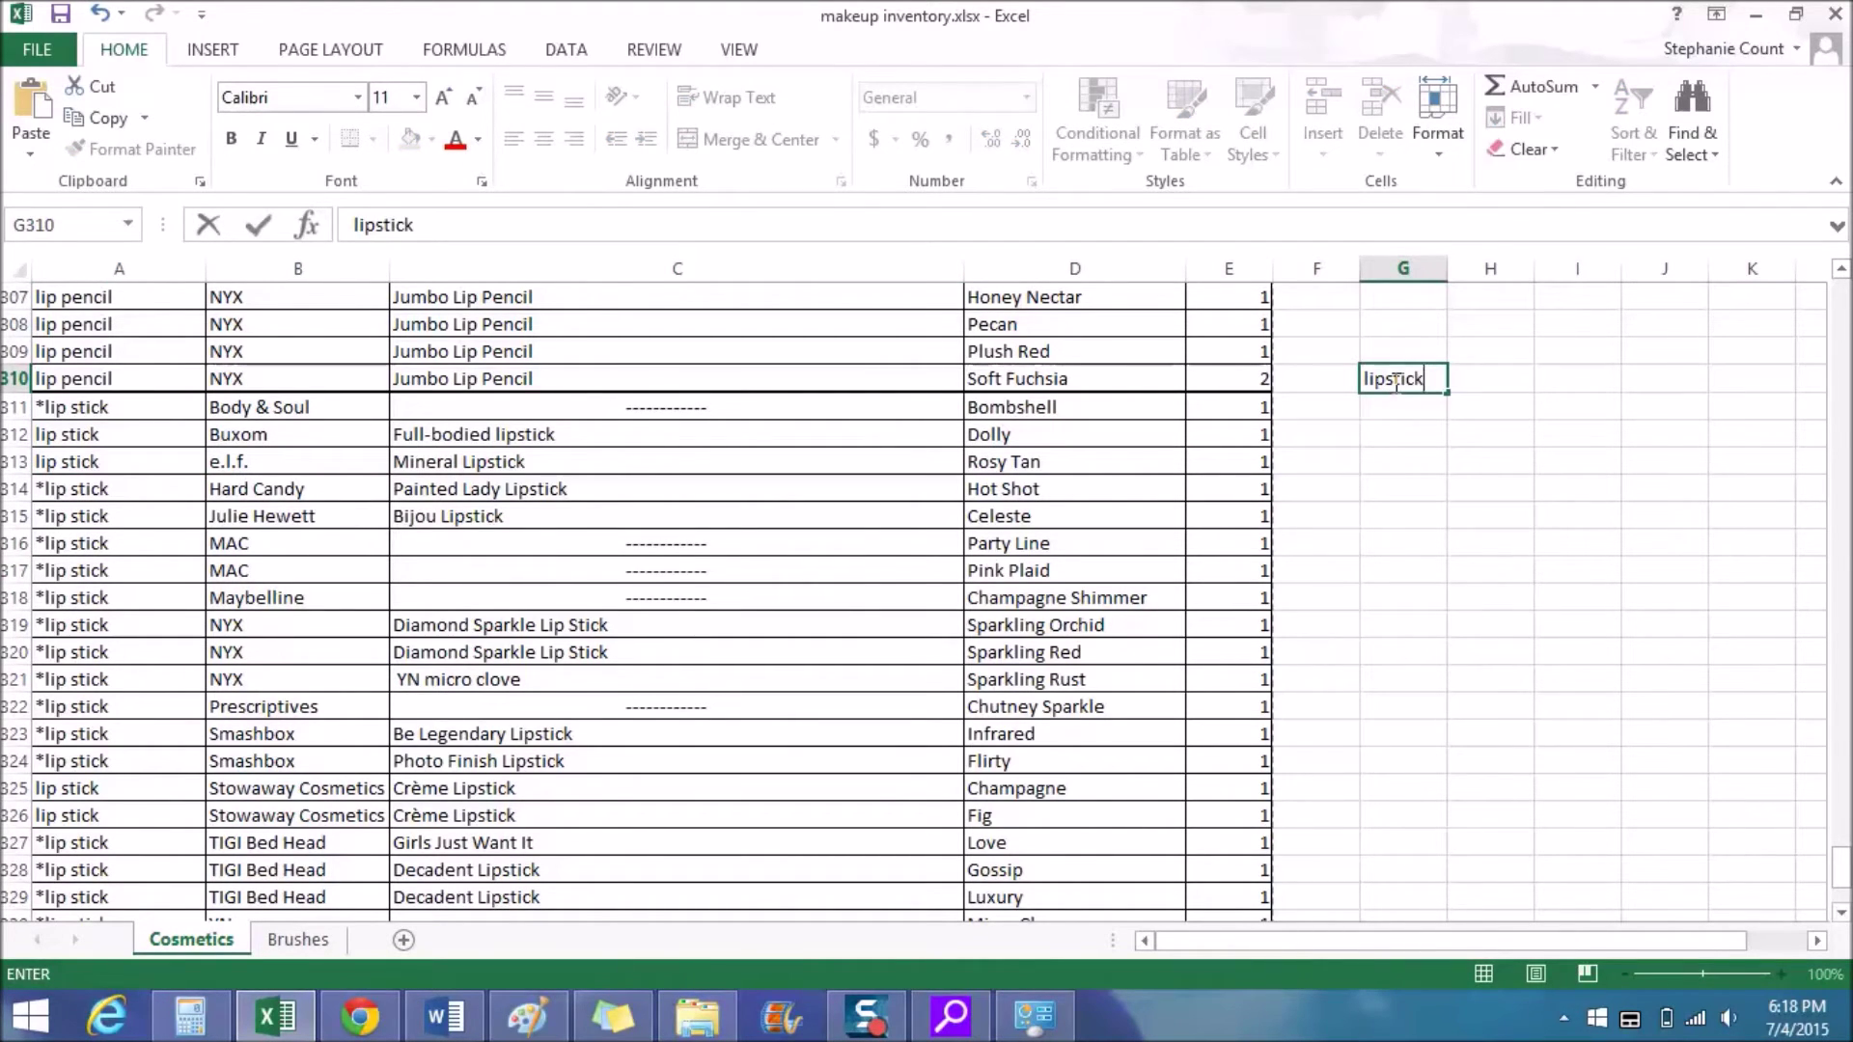
{"action": "key", "text": "Tab"}
{"action": "type", "text": "nyx"}
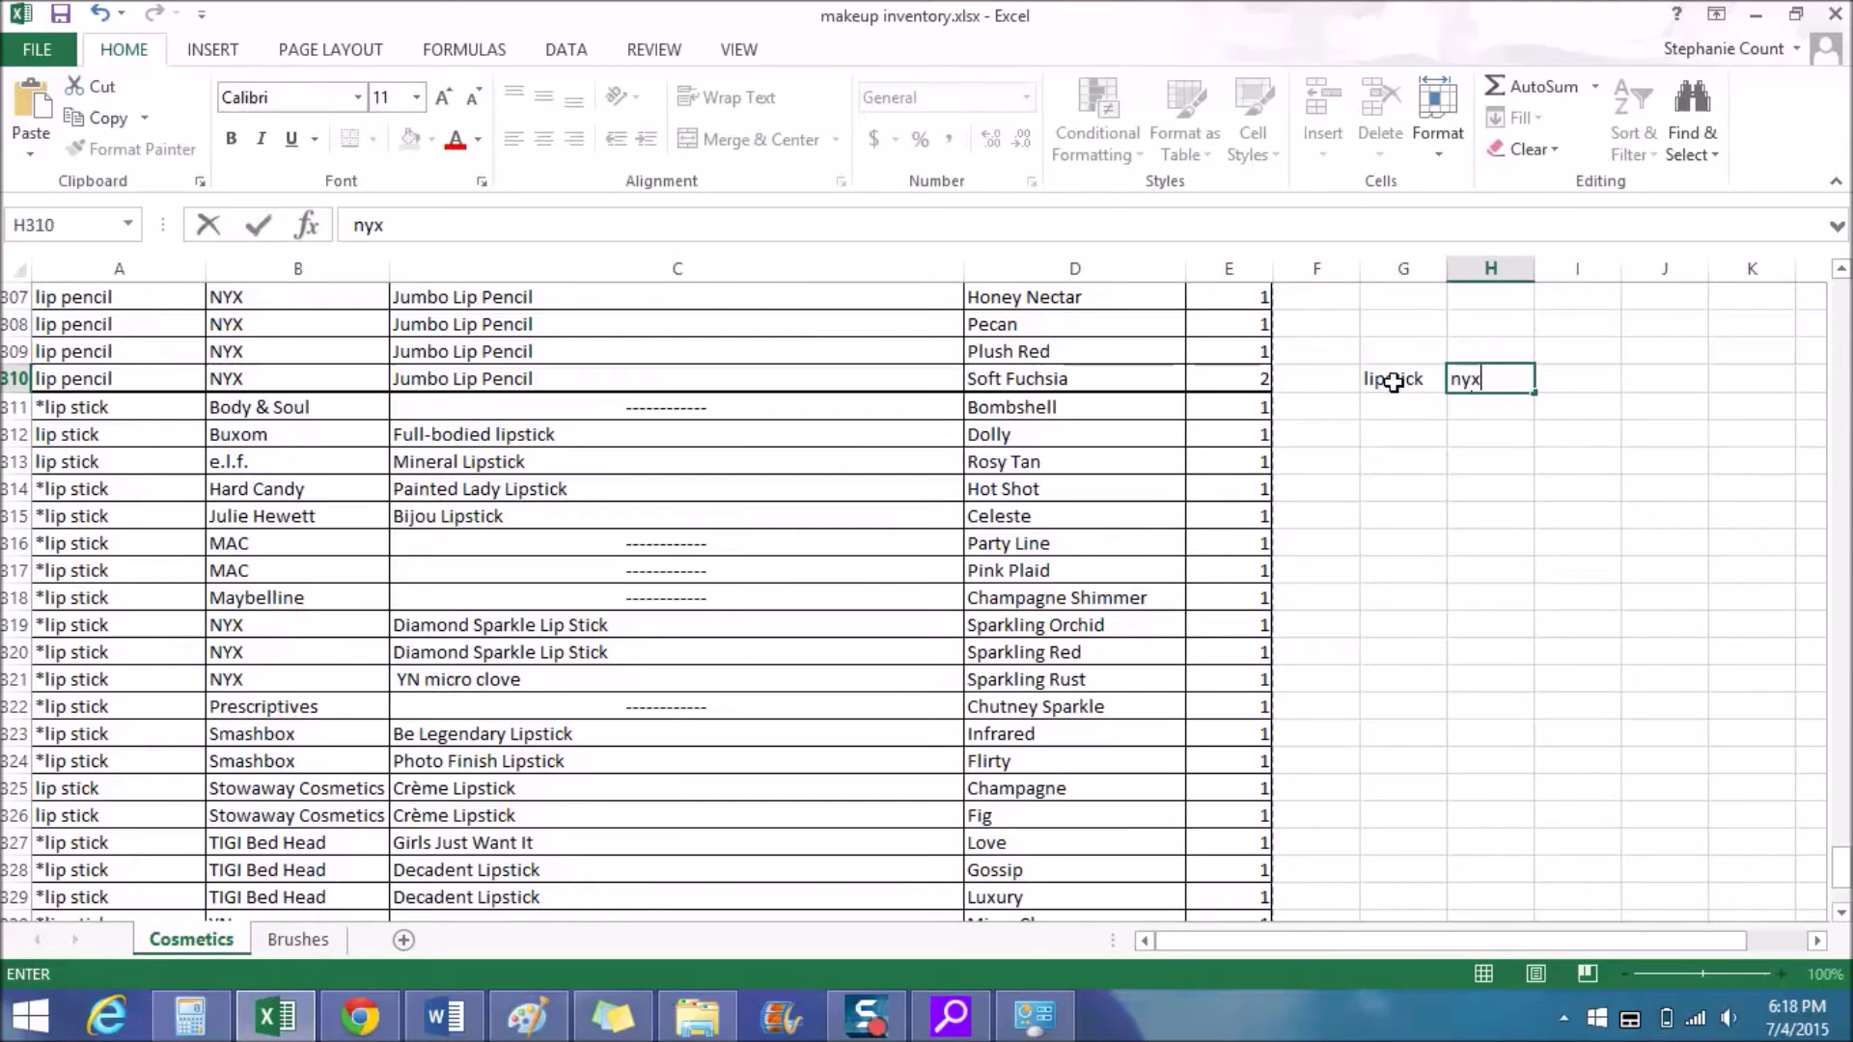
{"action": "key", "text": "ctrl+Return"}
{"action": "left_click", "coordinate": [1396, 405]}
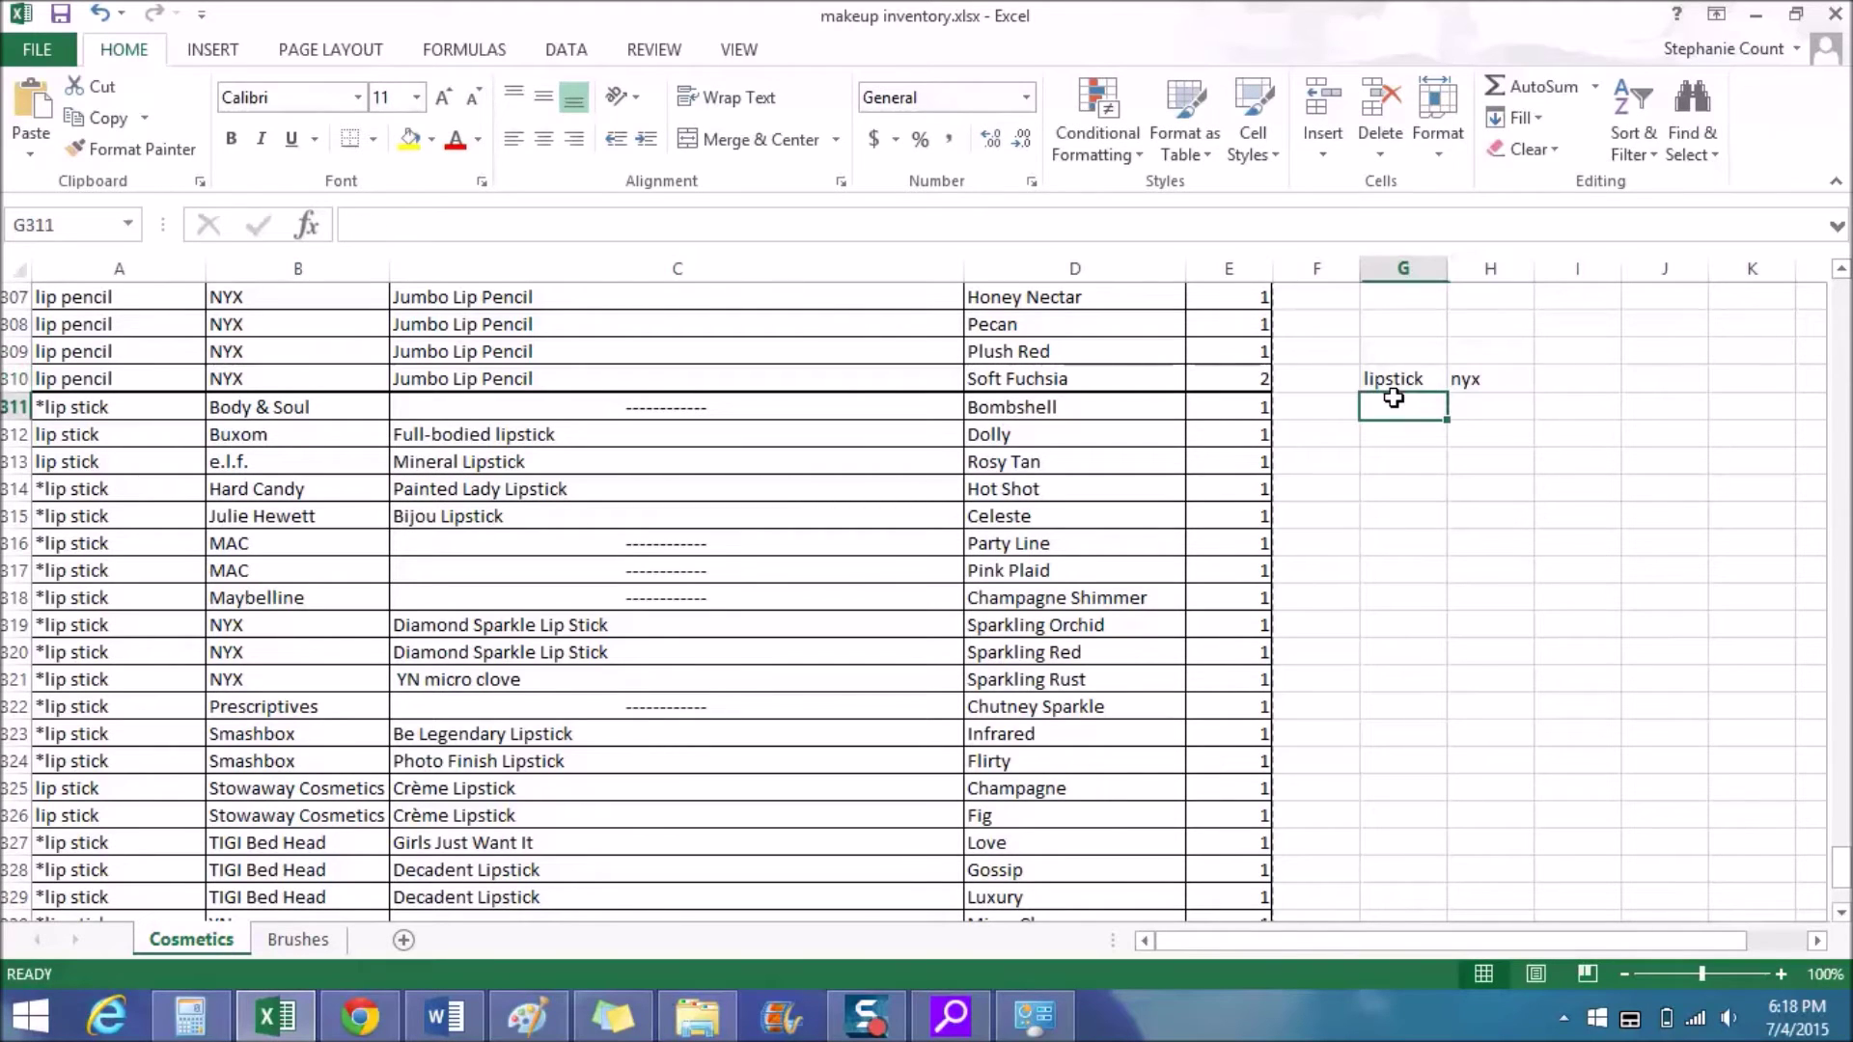
{"action": "type", "text": "lipstick"}
{"action": "key", "text": "Tab"}
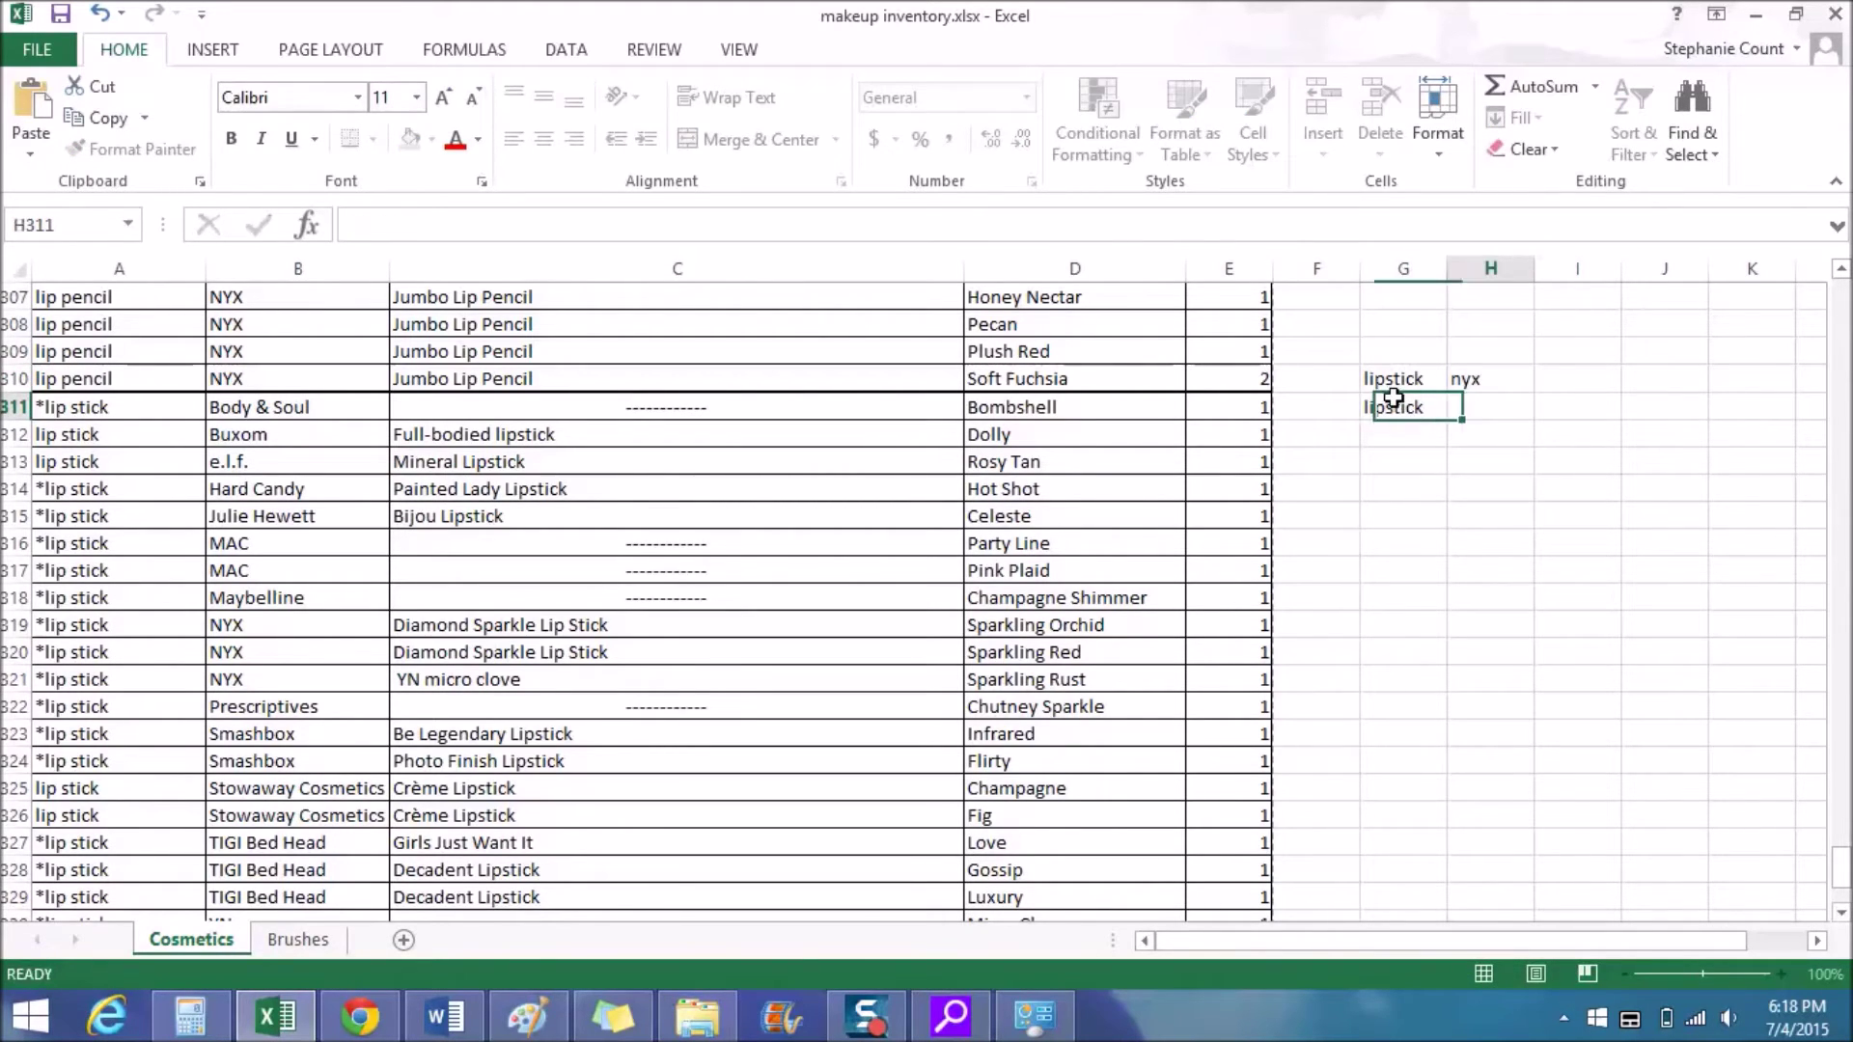
{"action": "type", "text": "nyx"}
{"action": "key", "text": "Down"}
{"action": "key", "text": "Left"}
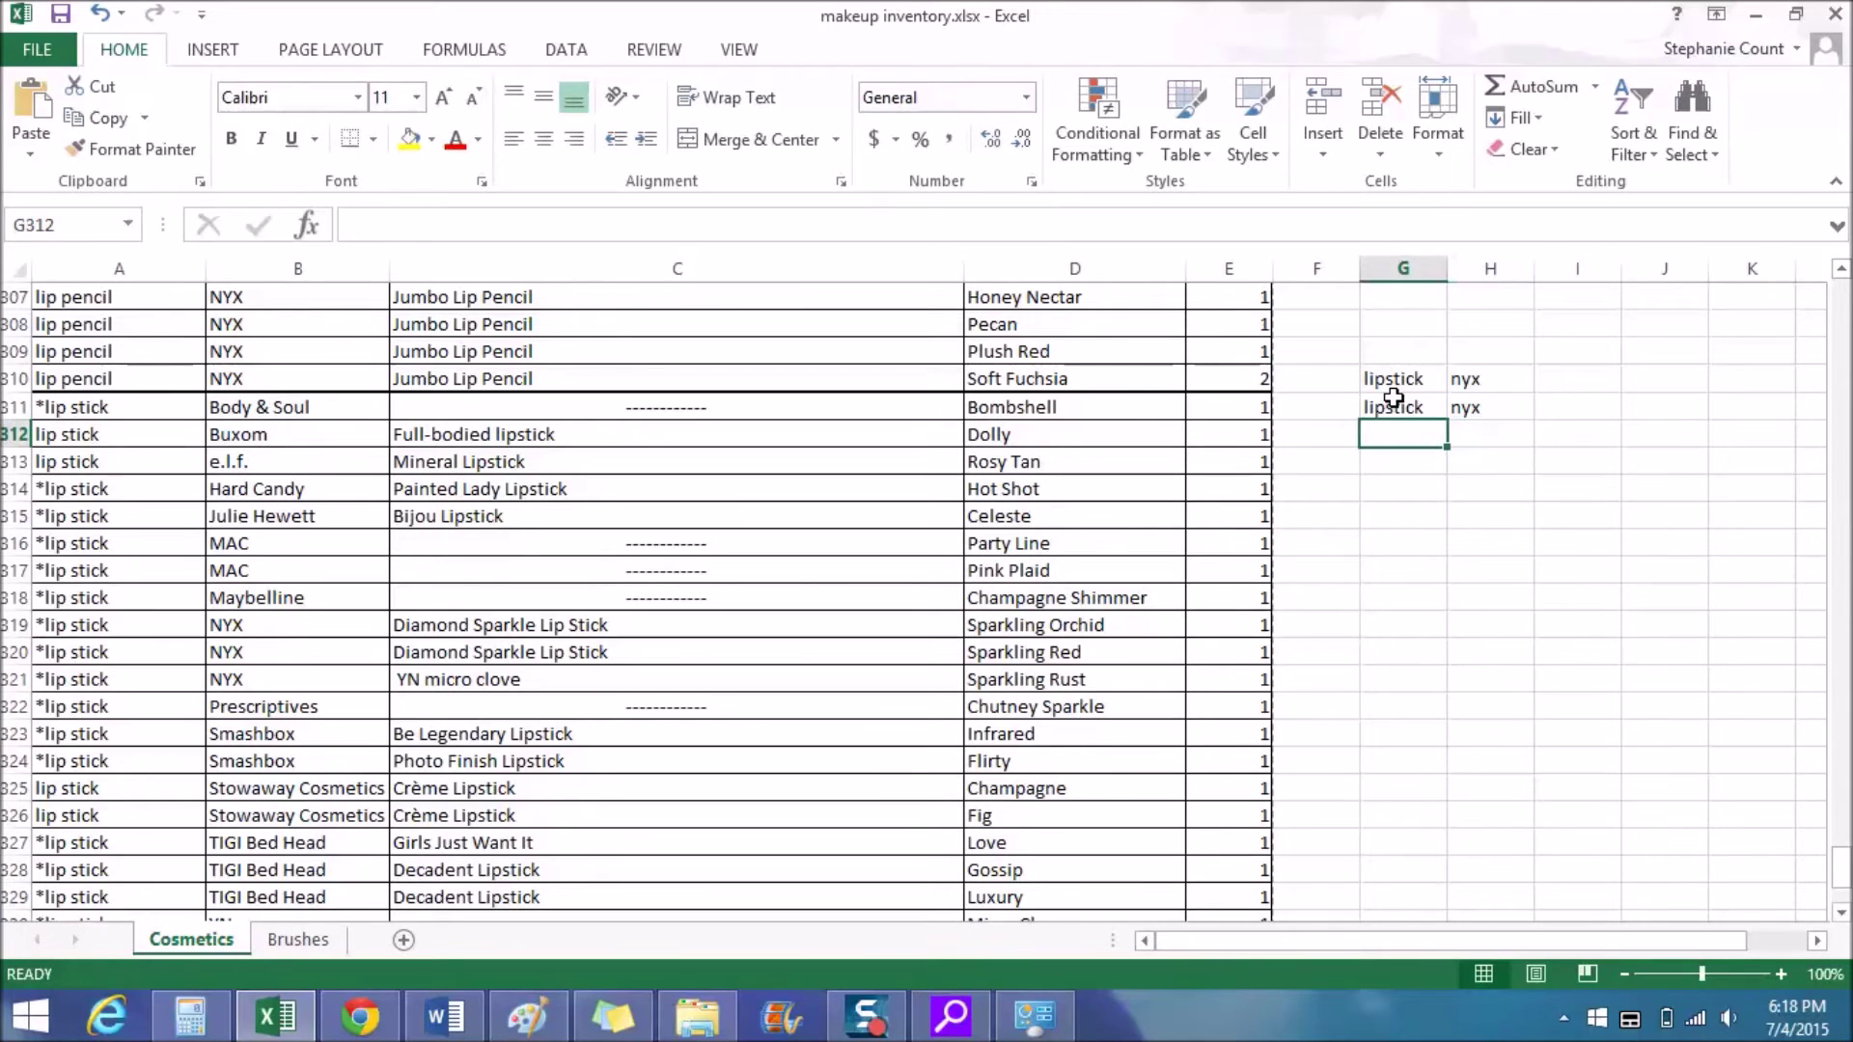
Enter foundation and ud in rows 312 and 313, widening column G to fit
{"action": "type", "text": "foundation"}
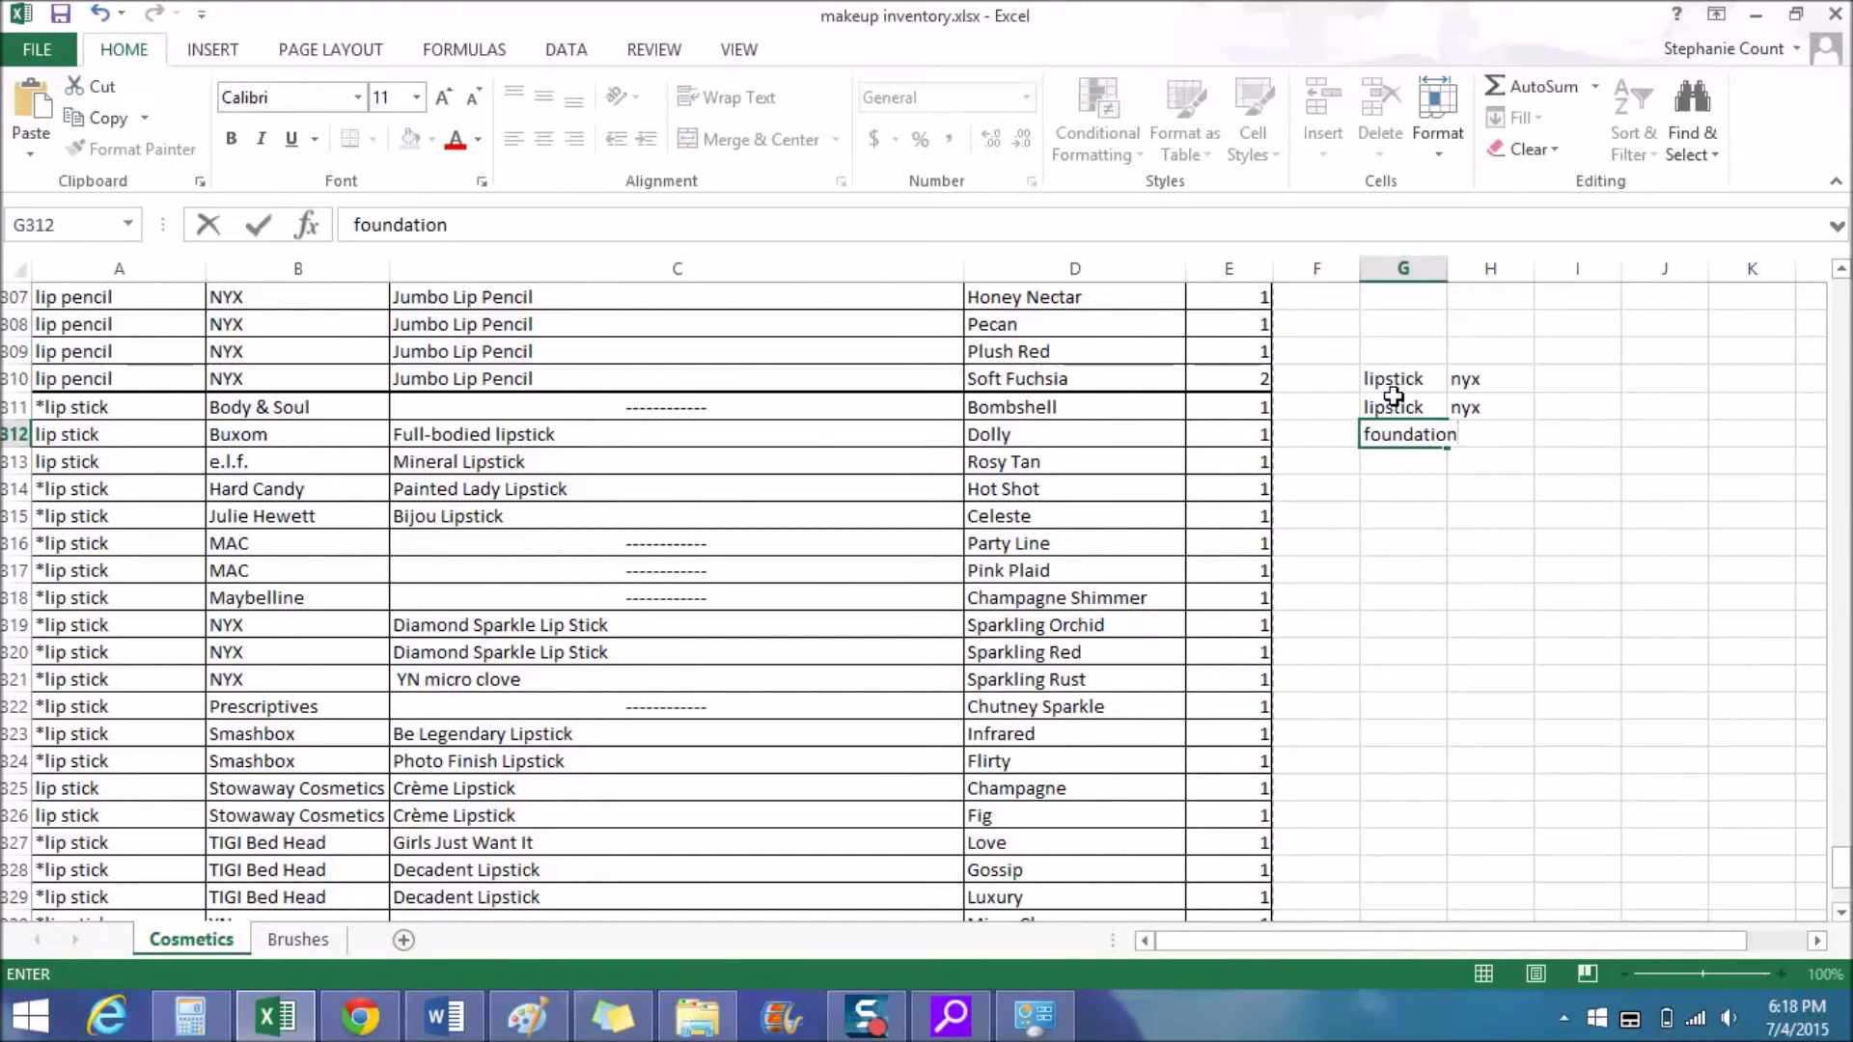
{"action": "left_click", "coordinate": [1495, 304]}
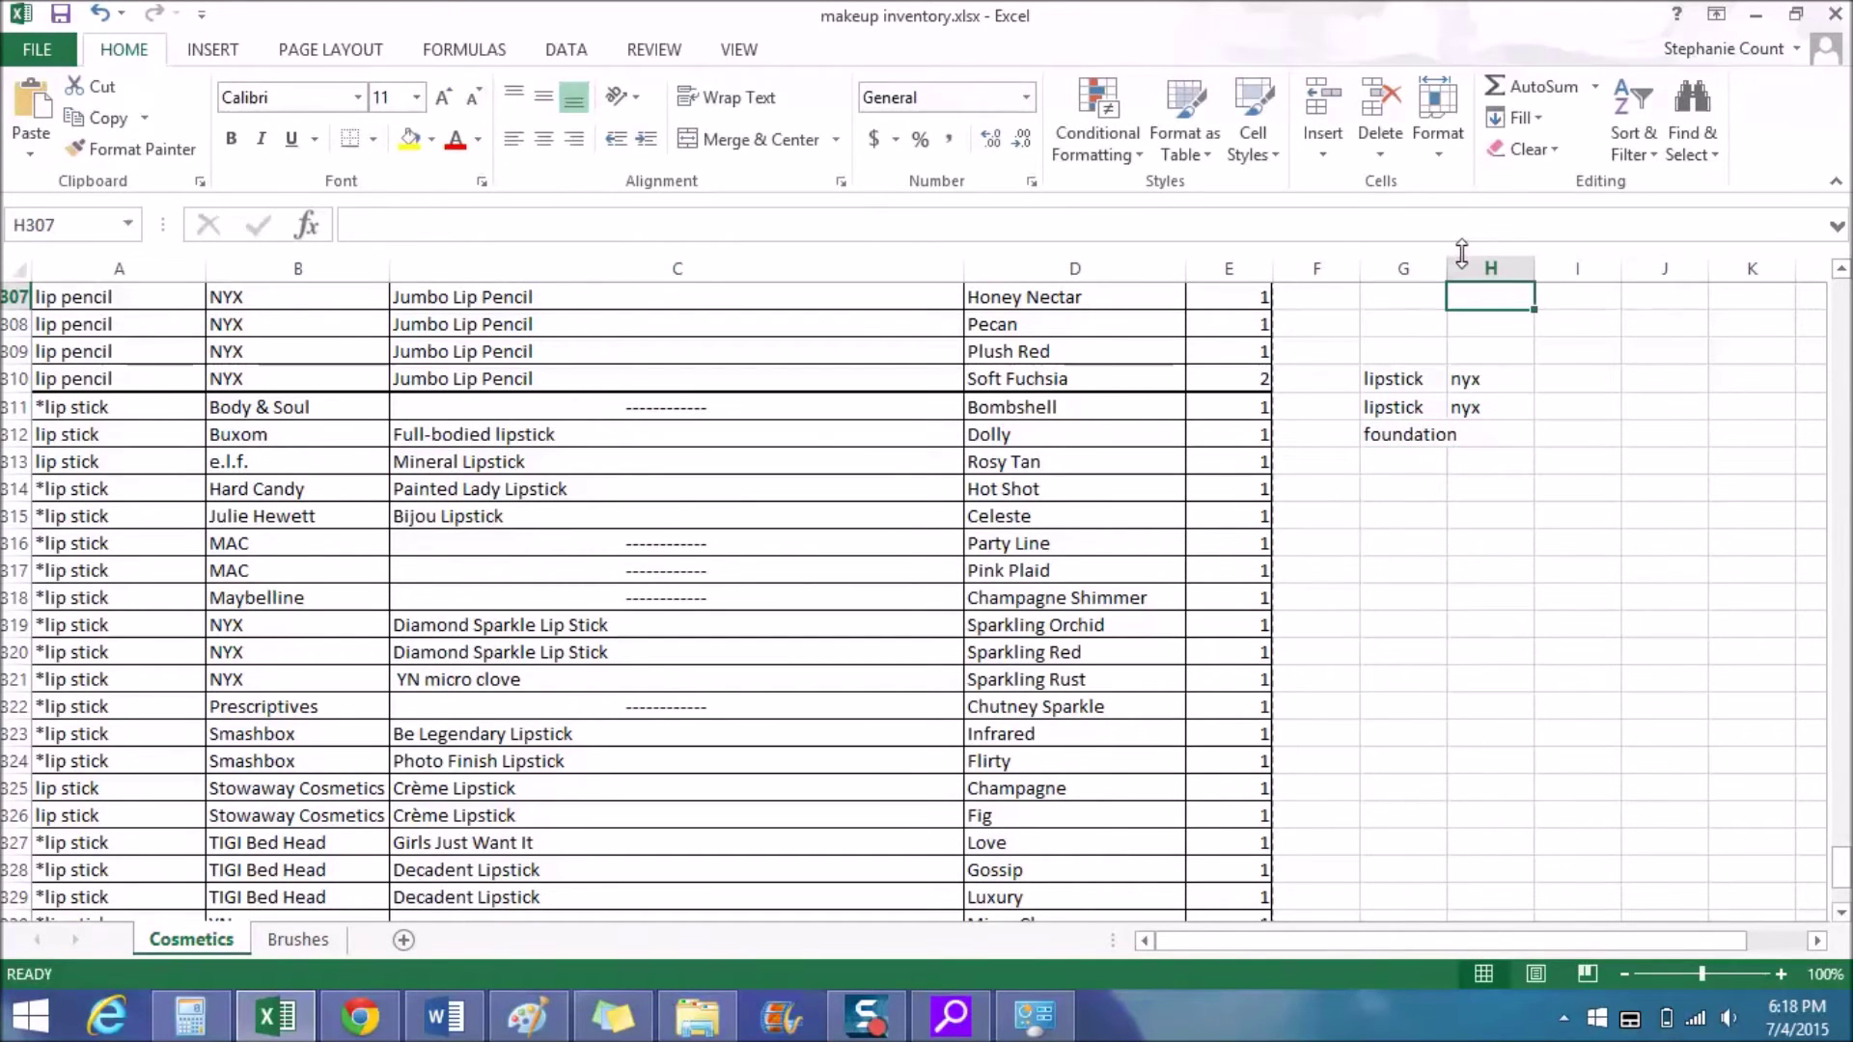
{"action": "left_click_drag", "start_coordinate": [1443, 265], "coordinate": [1465, 264]}
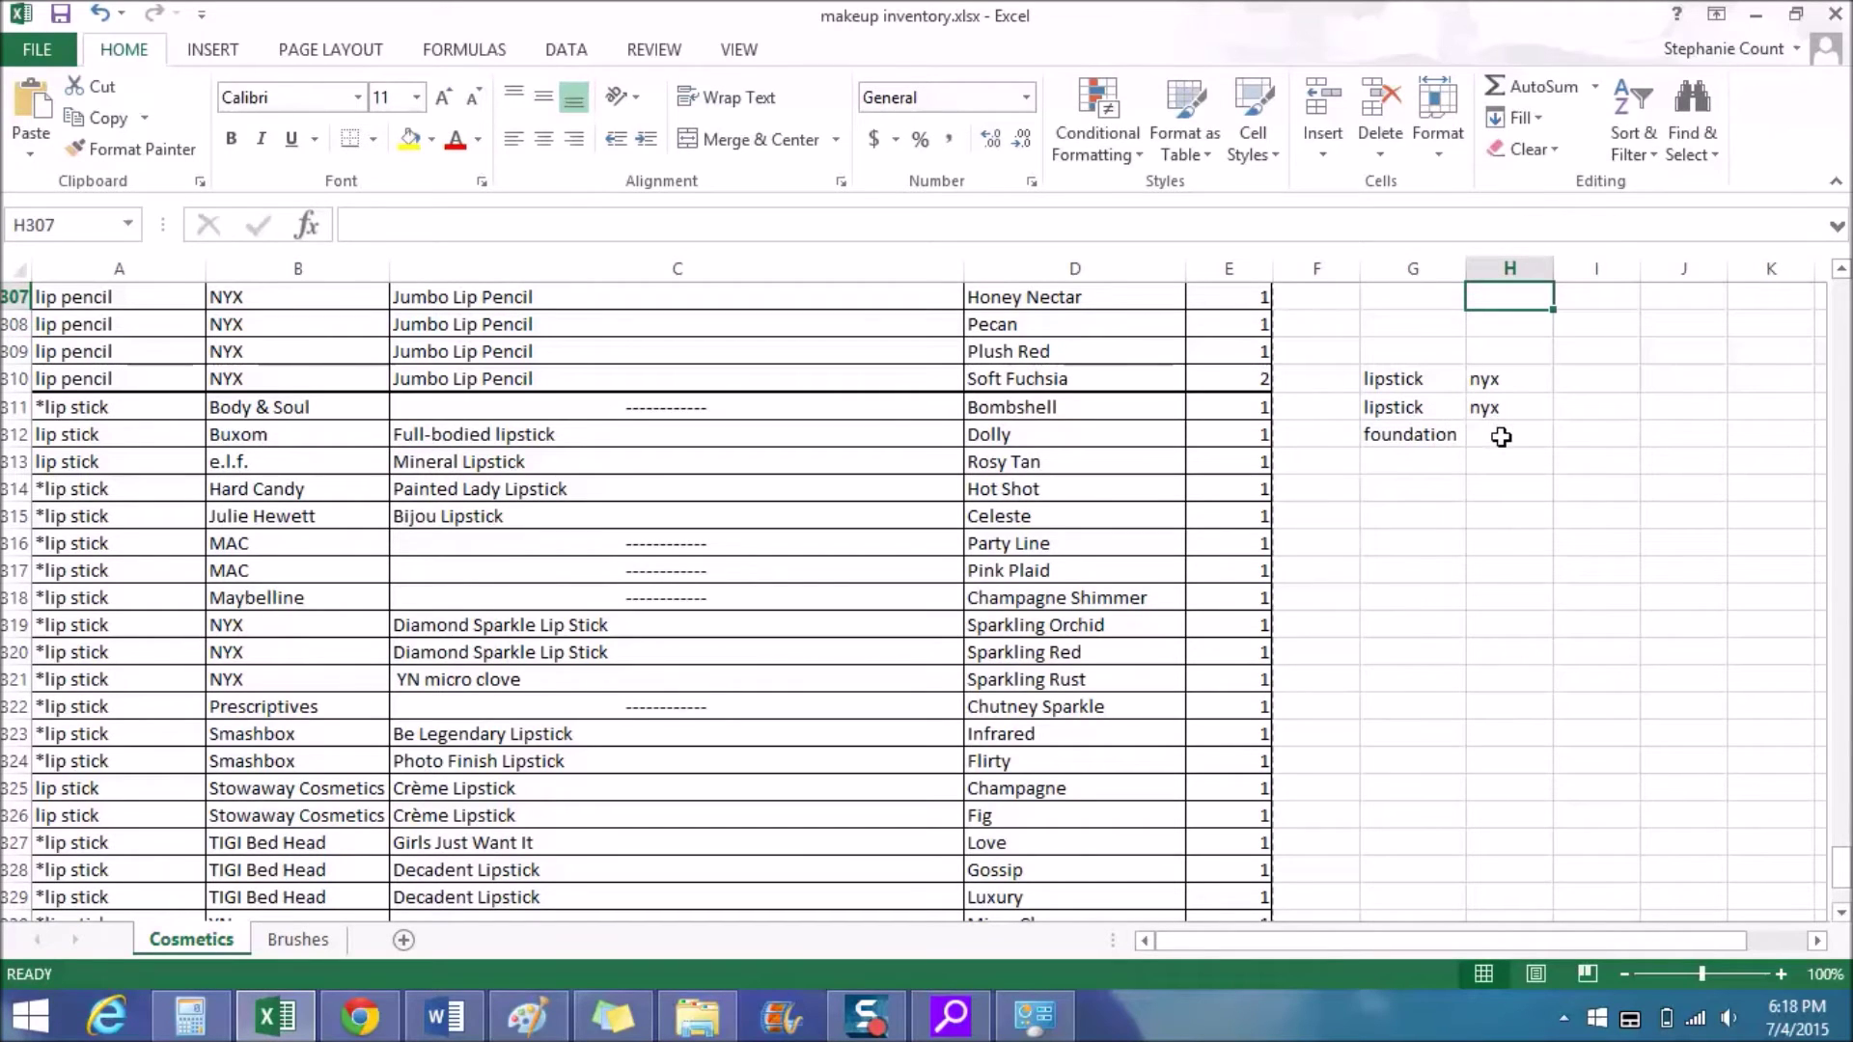
{"action": "left_click", "coordinate": [1504, 436]}
{"action": "type", "text": "ud"}
{"action": "key", "text": "Return"}
{"action": "key", "text": "Left"}
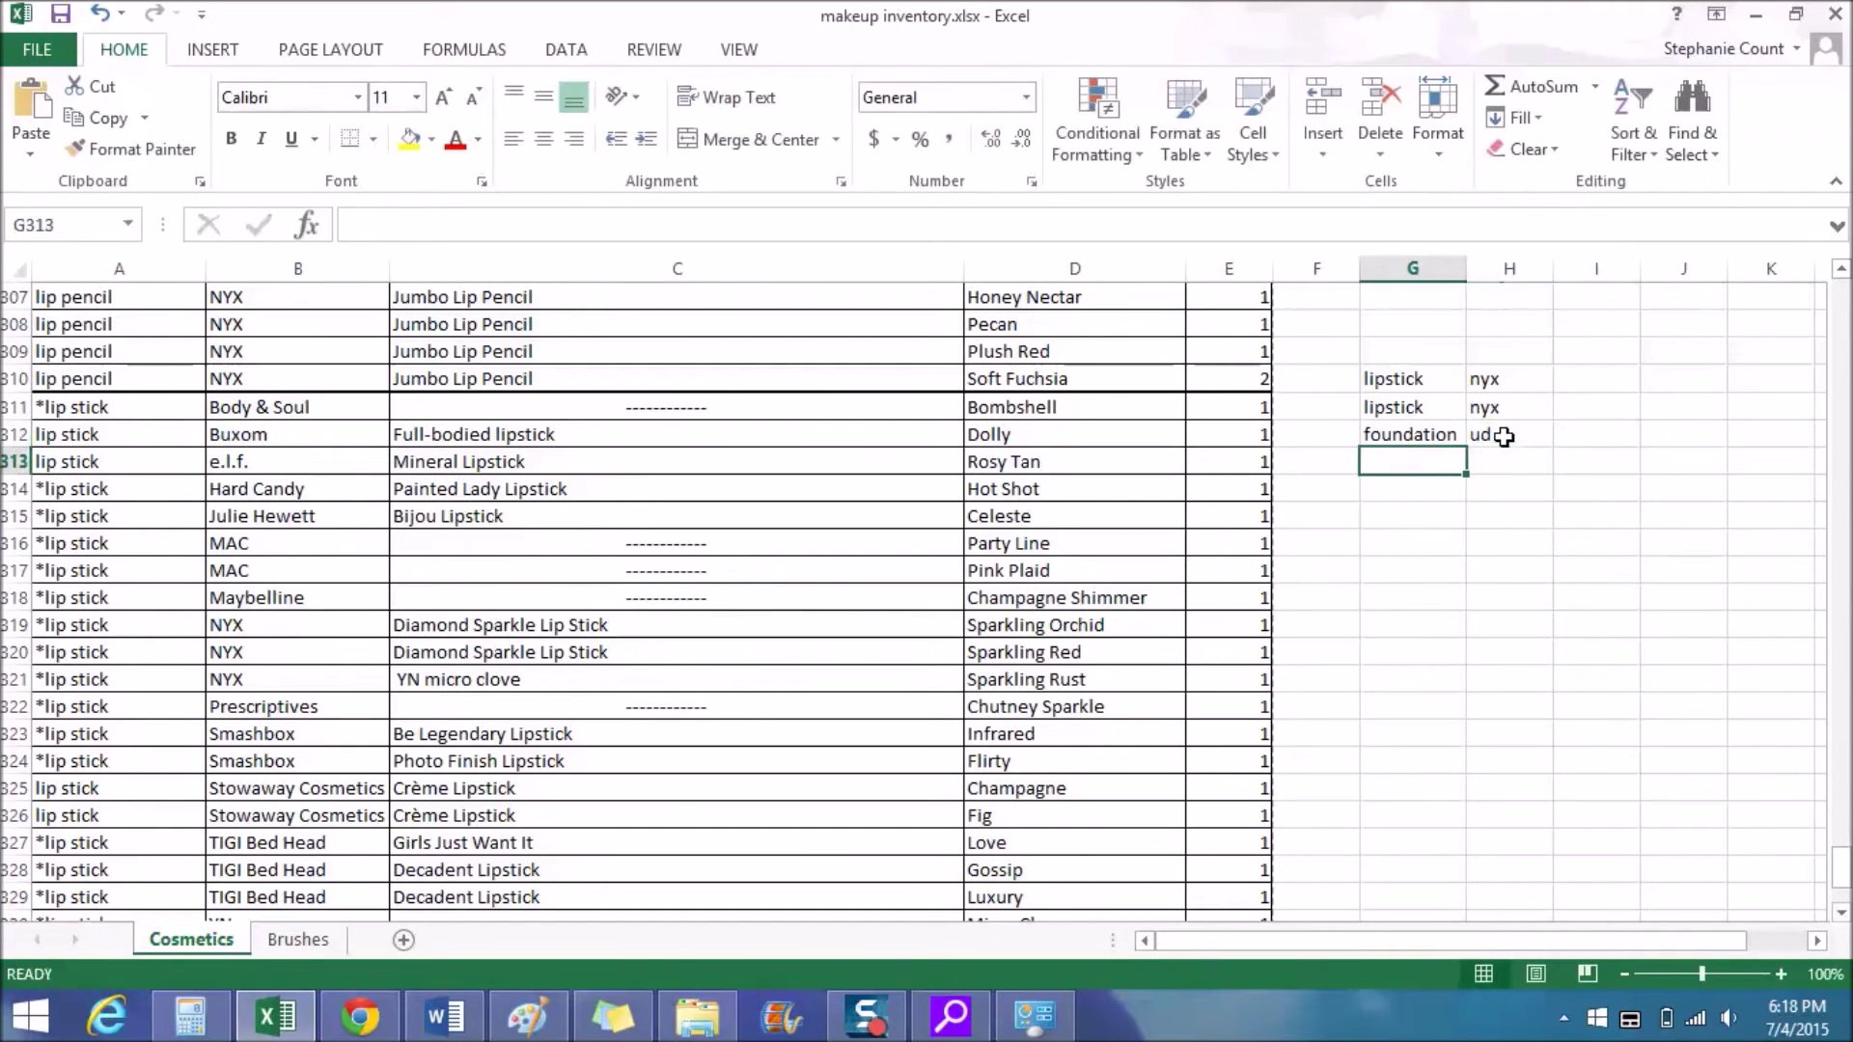
{"action": "type", "text": "fundat"}
{"action": "key", "text": "BackSpace"}
{"action": "key", "text": "BackSpace"}
{"action": "key", "text": "BackSpace"}
{"action": "key", "text": "BackSpace"}
{"action": "key", "text": "BackSpace"}
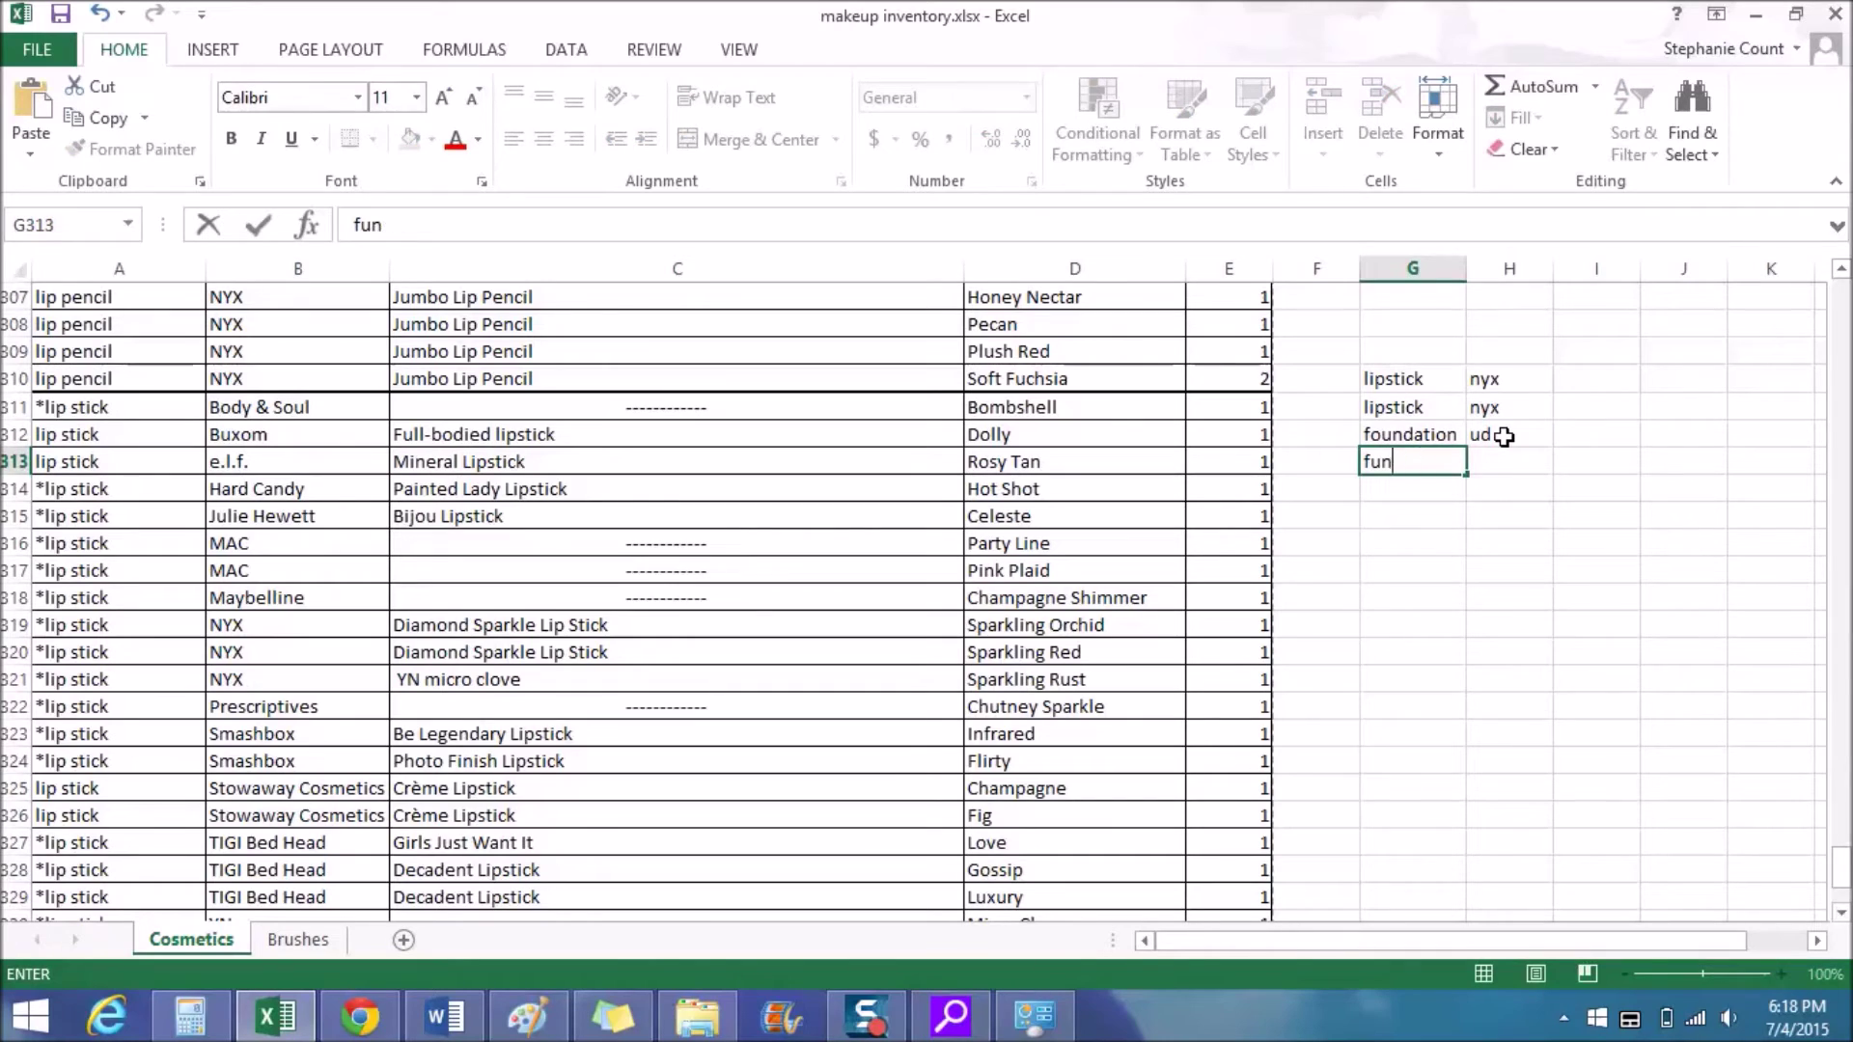
{"action": "type", "text": "oundation"}
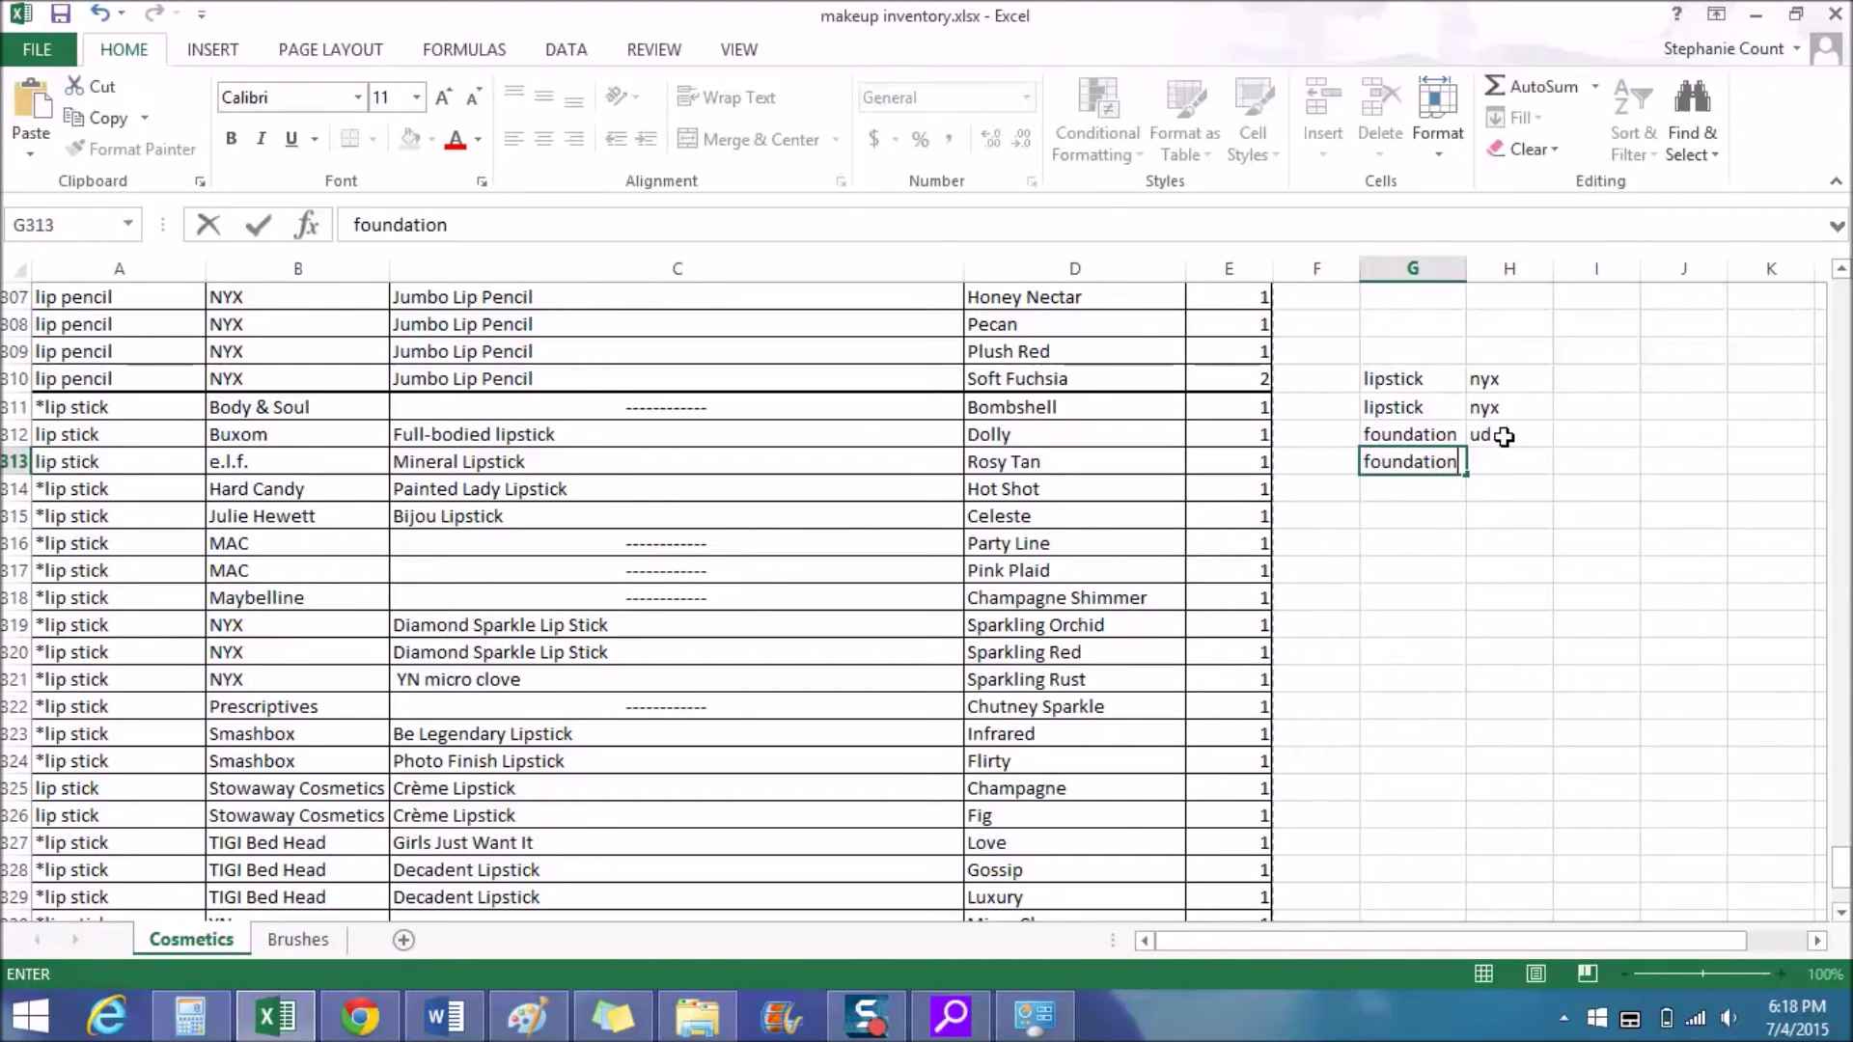
{"action": "key", "text": "Tab"}
{"action": "type", "text": "ud"}
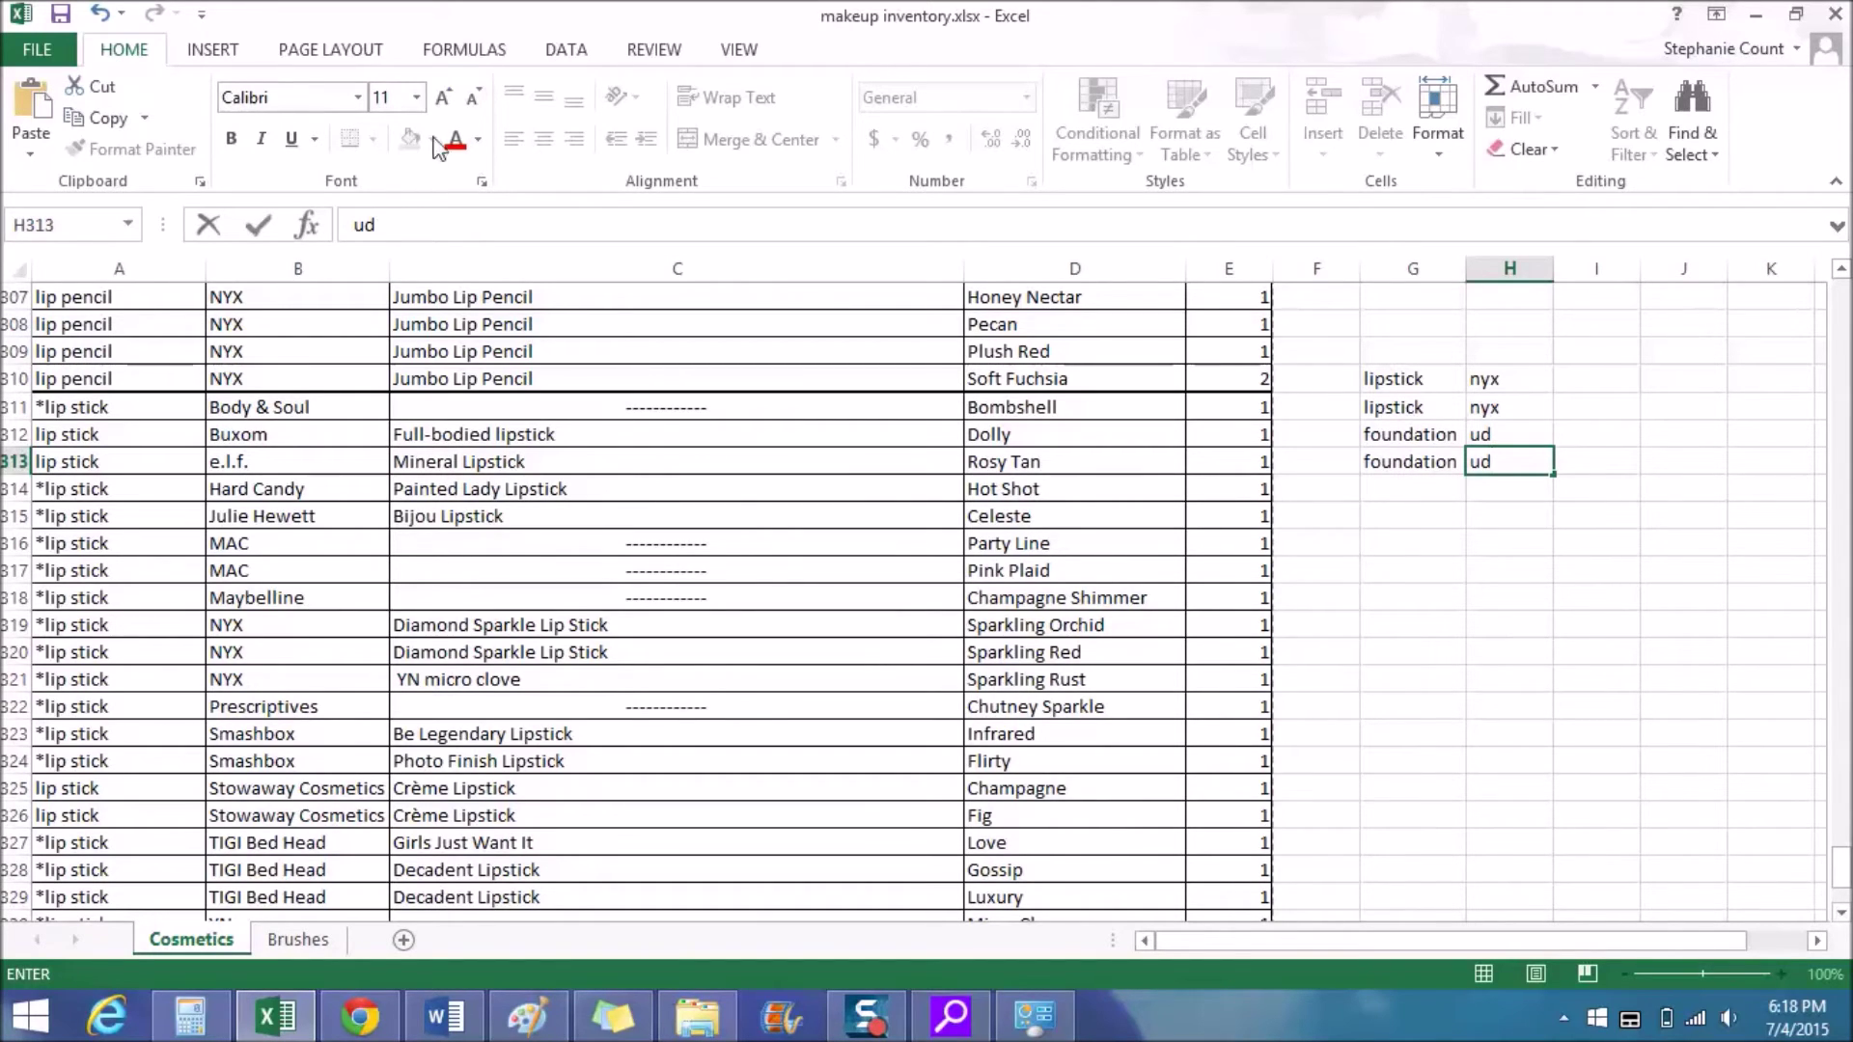
{"action": "left_click", "coordinate": [1390, 374]}
Apply All Borders to G310:H313, then select the lipstick rows G310:H311
{"action": "left_click_drag", "start_coordinate": [1390, 375], "coordinate": [1483, 463]}
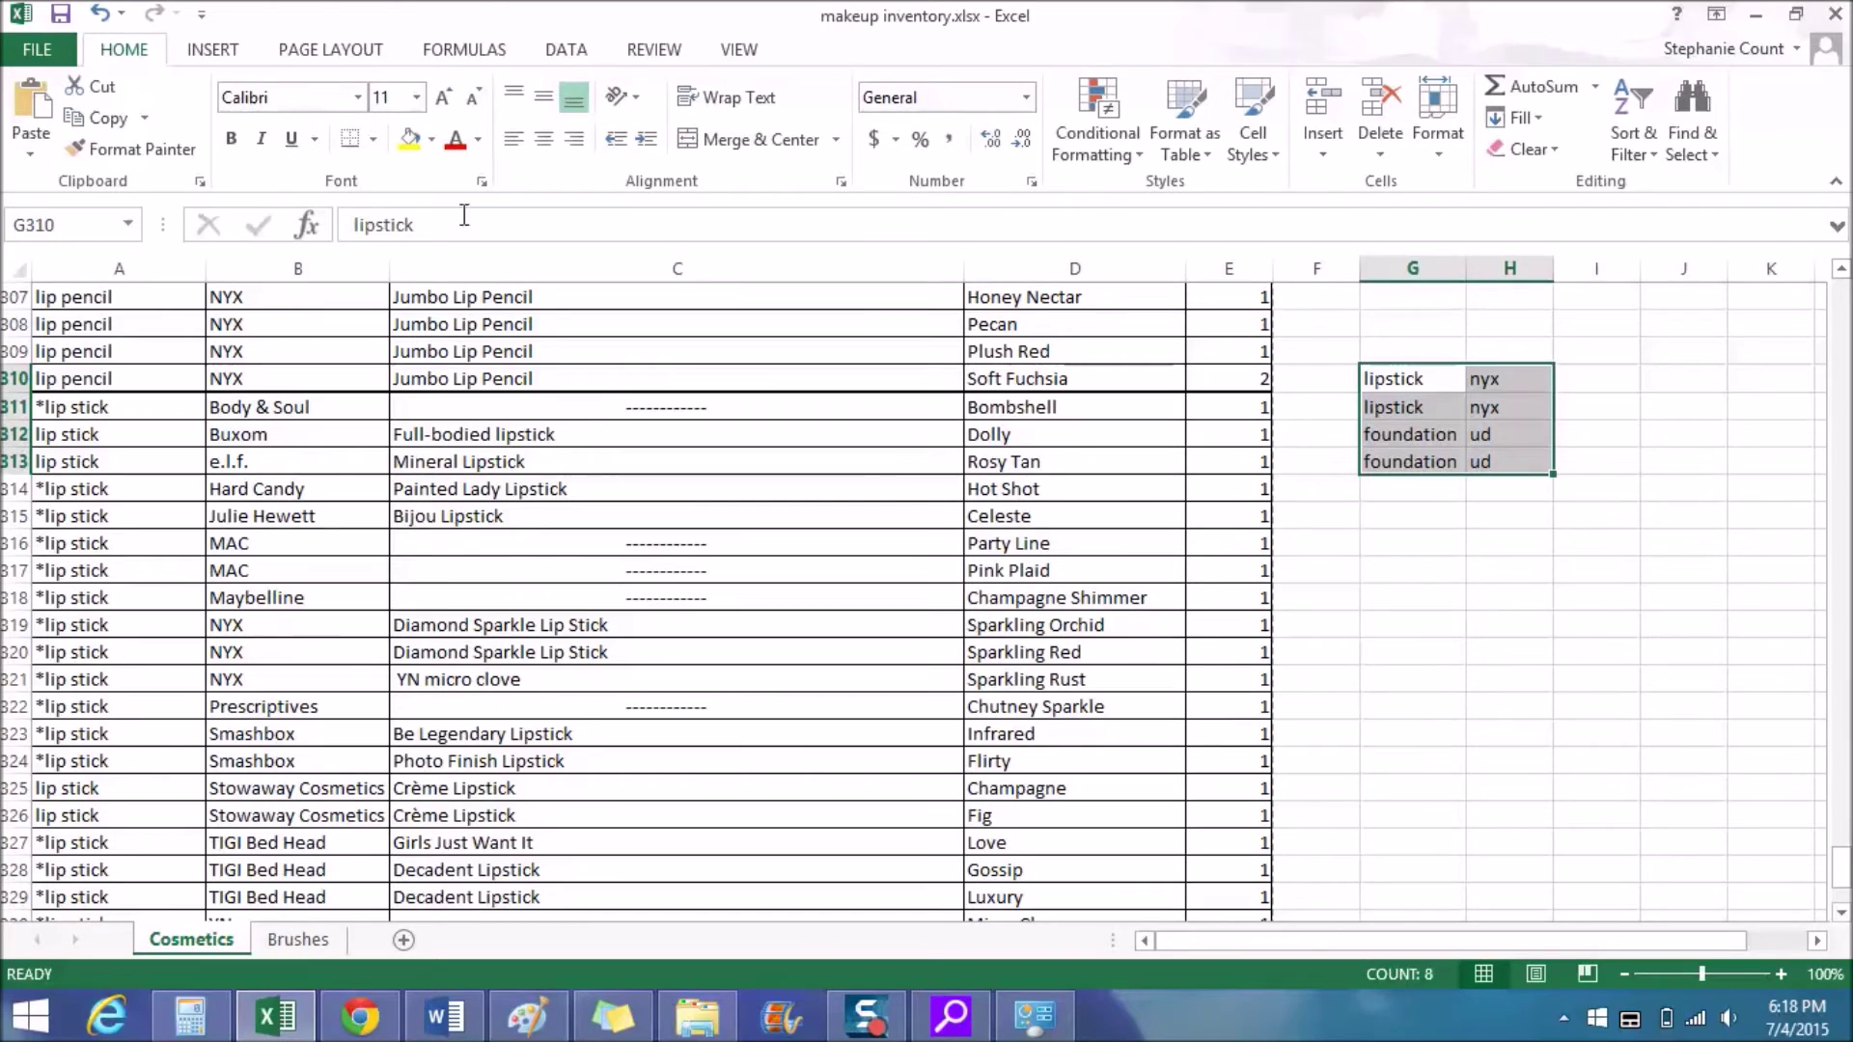
{"action": "left_click", "coordinate": [373, 141]}
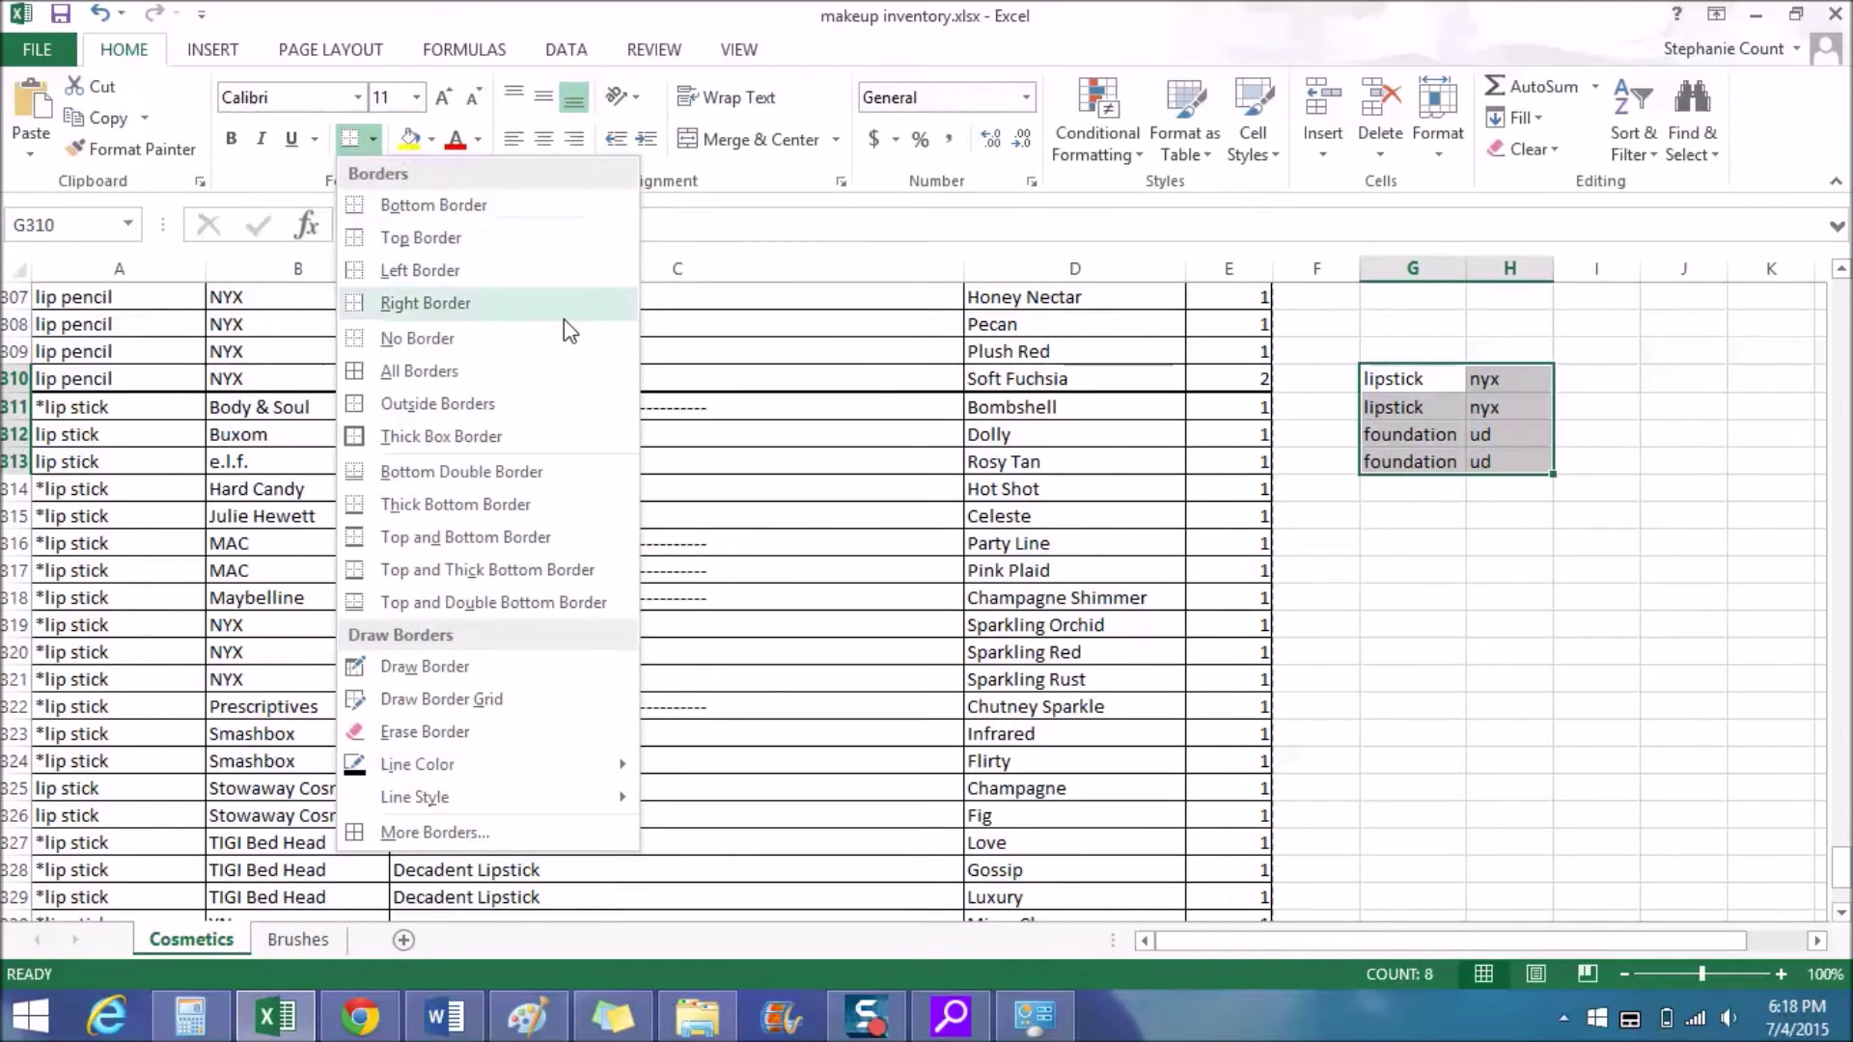
{"action": "left_click", "coordinate": [439, 371]}
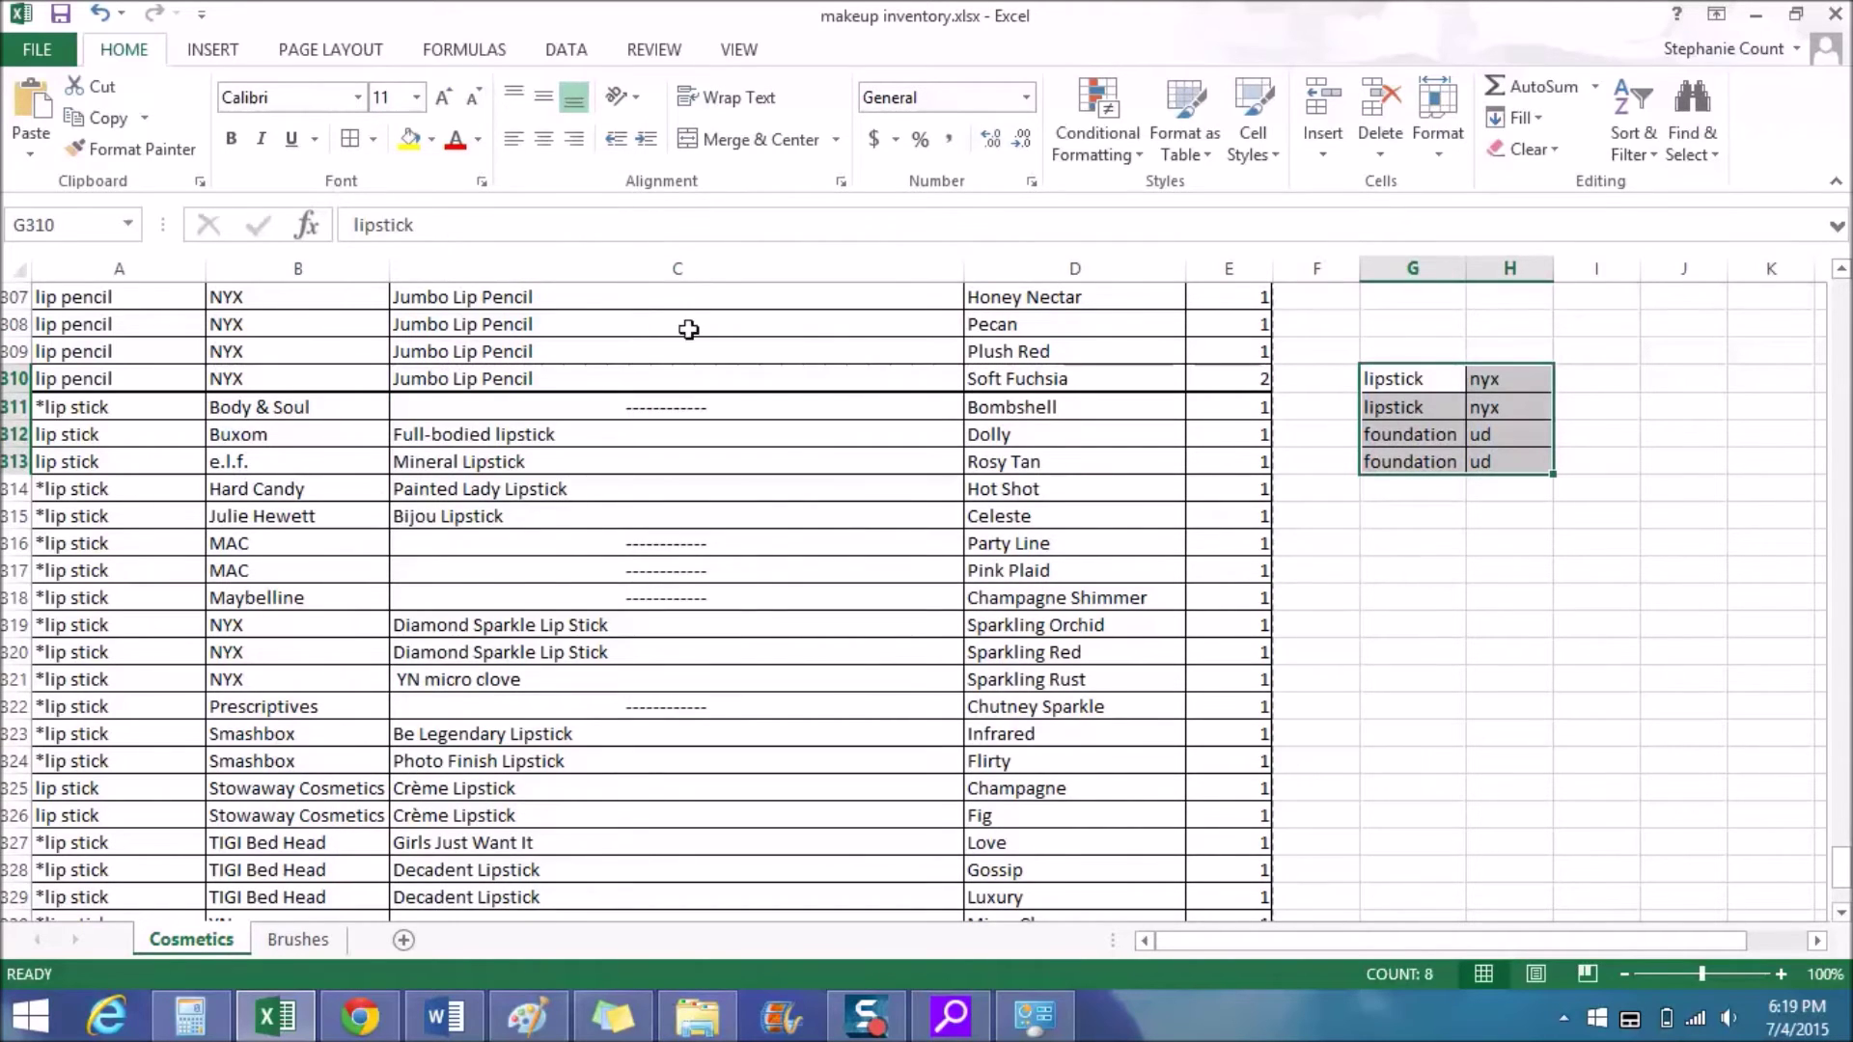
{"action": "left_click", "coordinate": [1513, 409]}
{"action": "left_click", "coordinate": [1565, 400]}
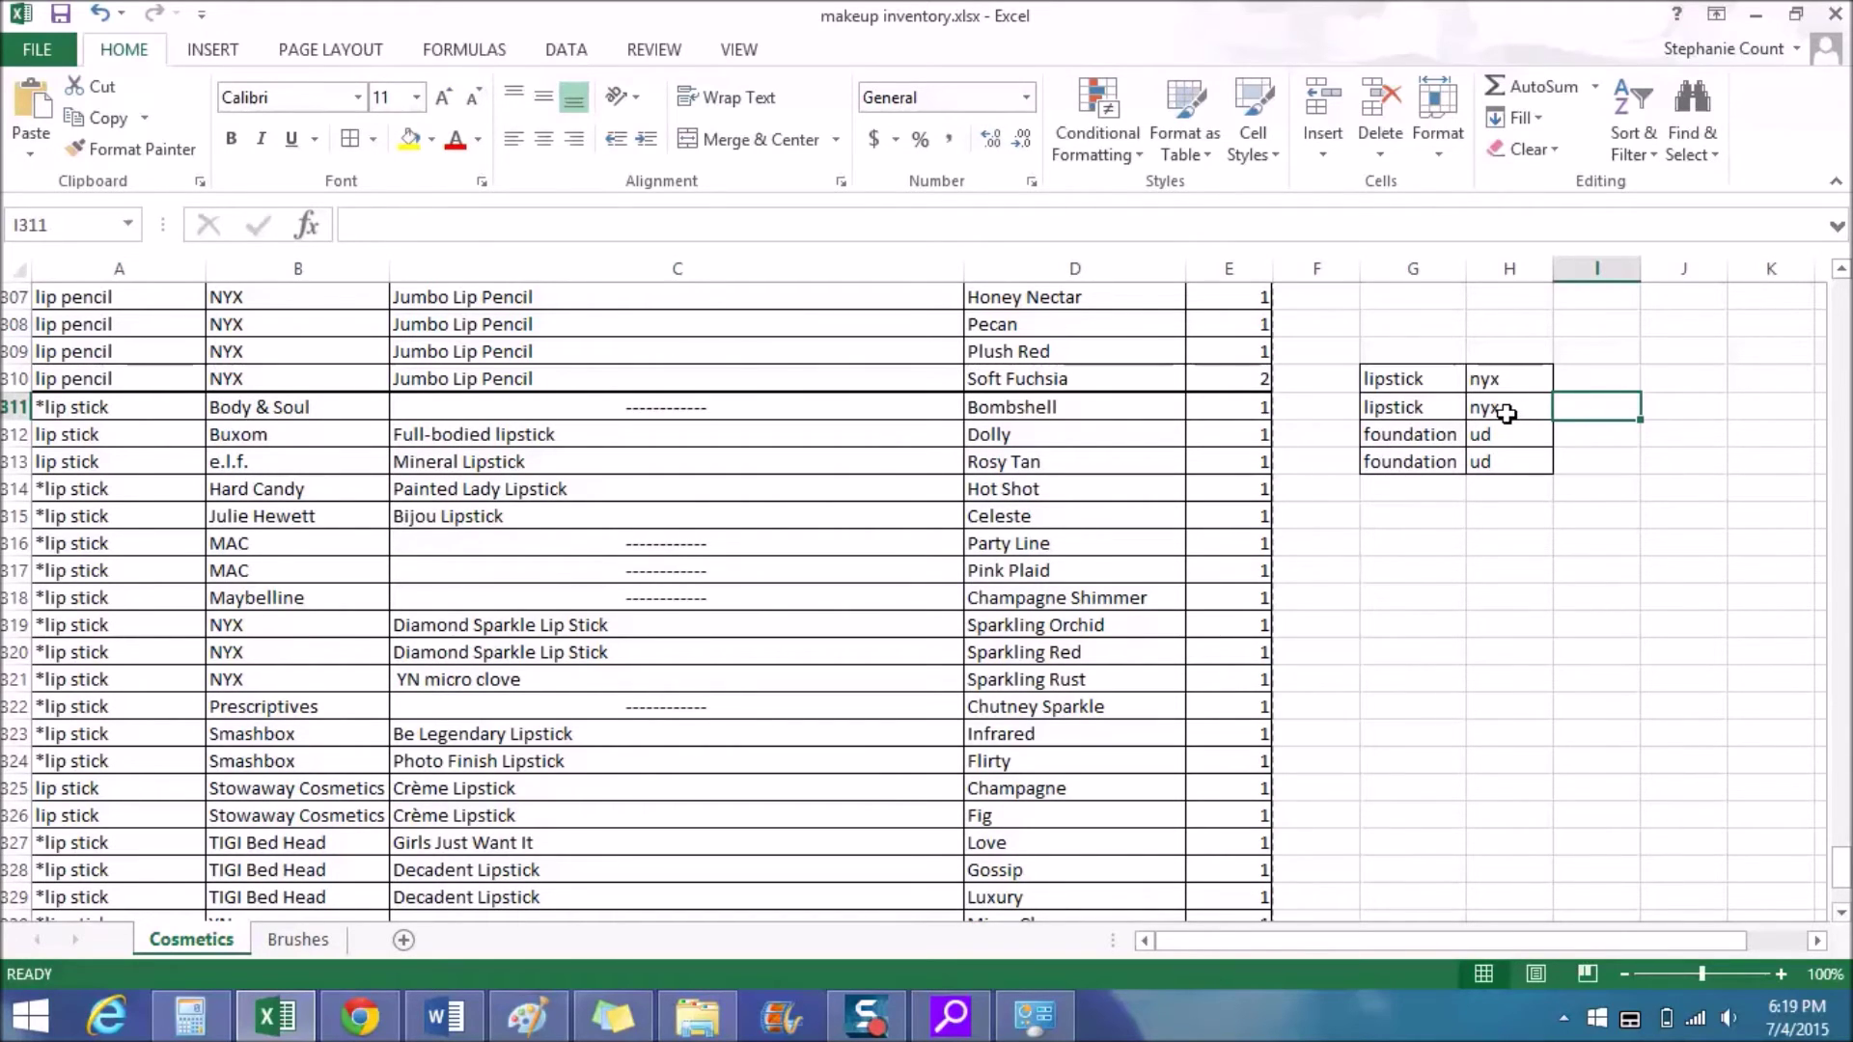
{"action": "left_click_drag", "start_coordinate": [1395, 378], "coordinate": [1484, 402]}
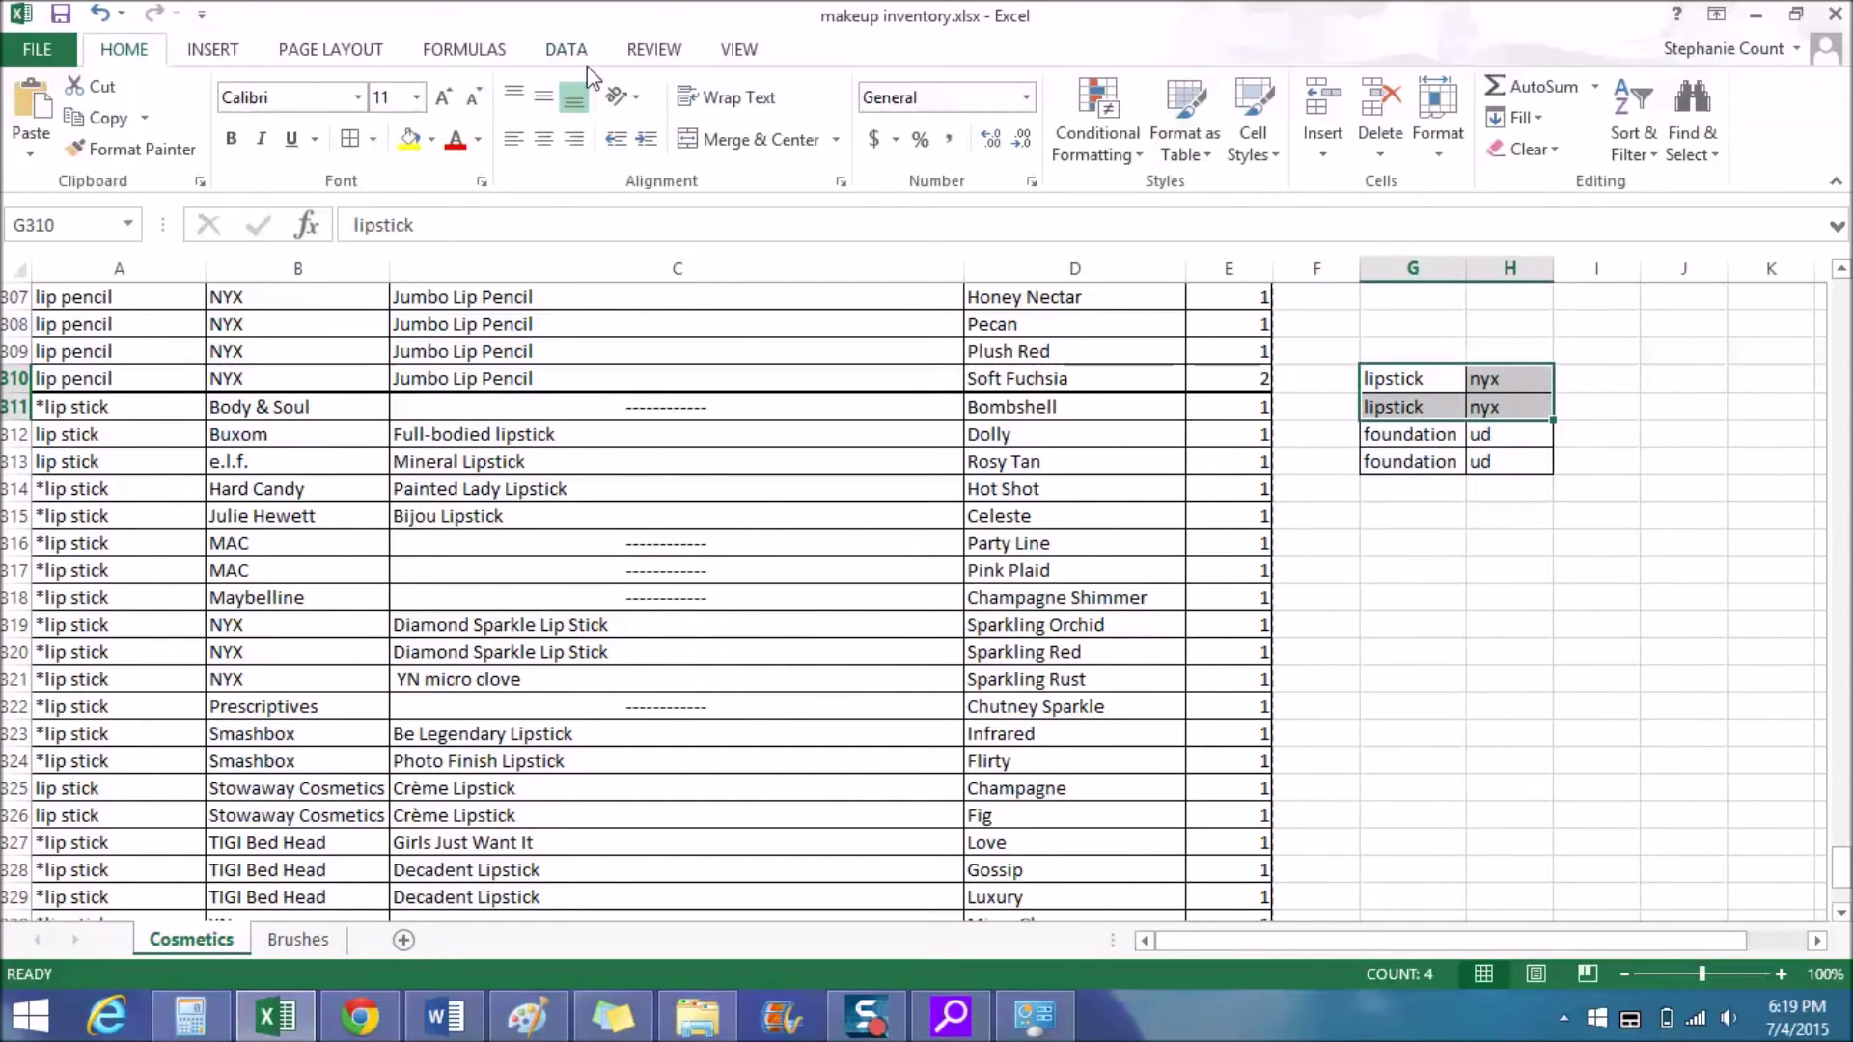
Add a Thick Box Border around G310:H311 and another around G312:H313
{"action": "left_click", "coordinate": [374, 139]}
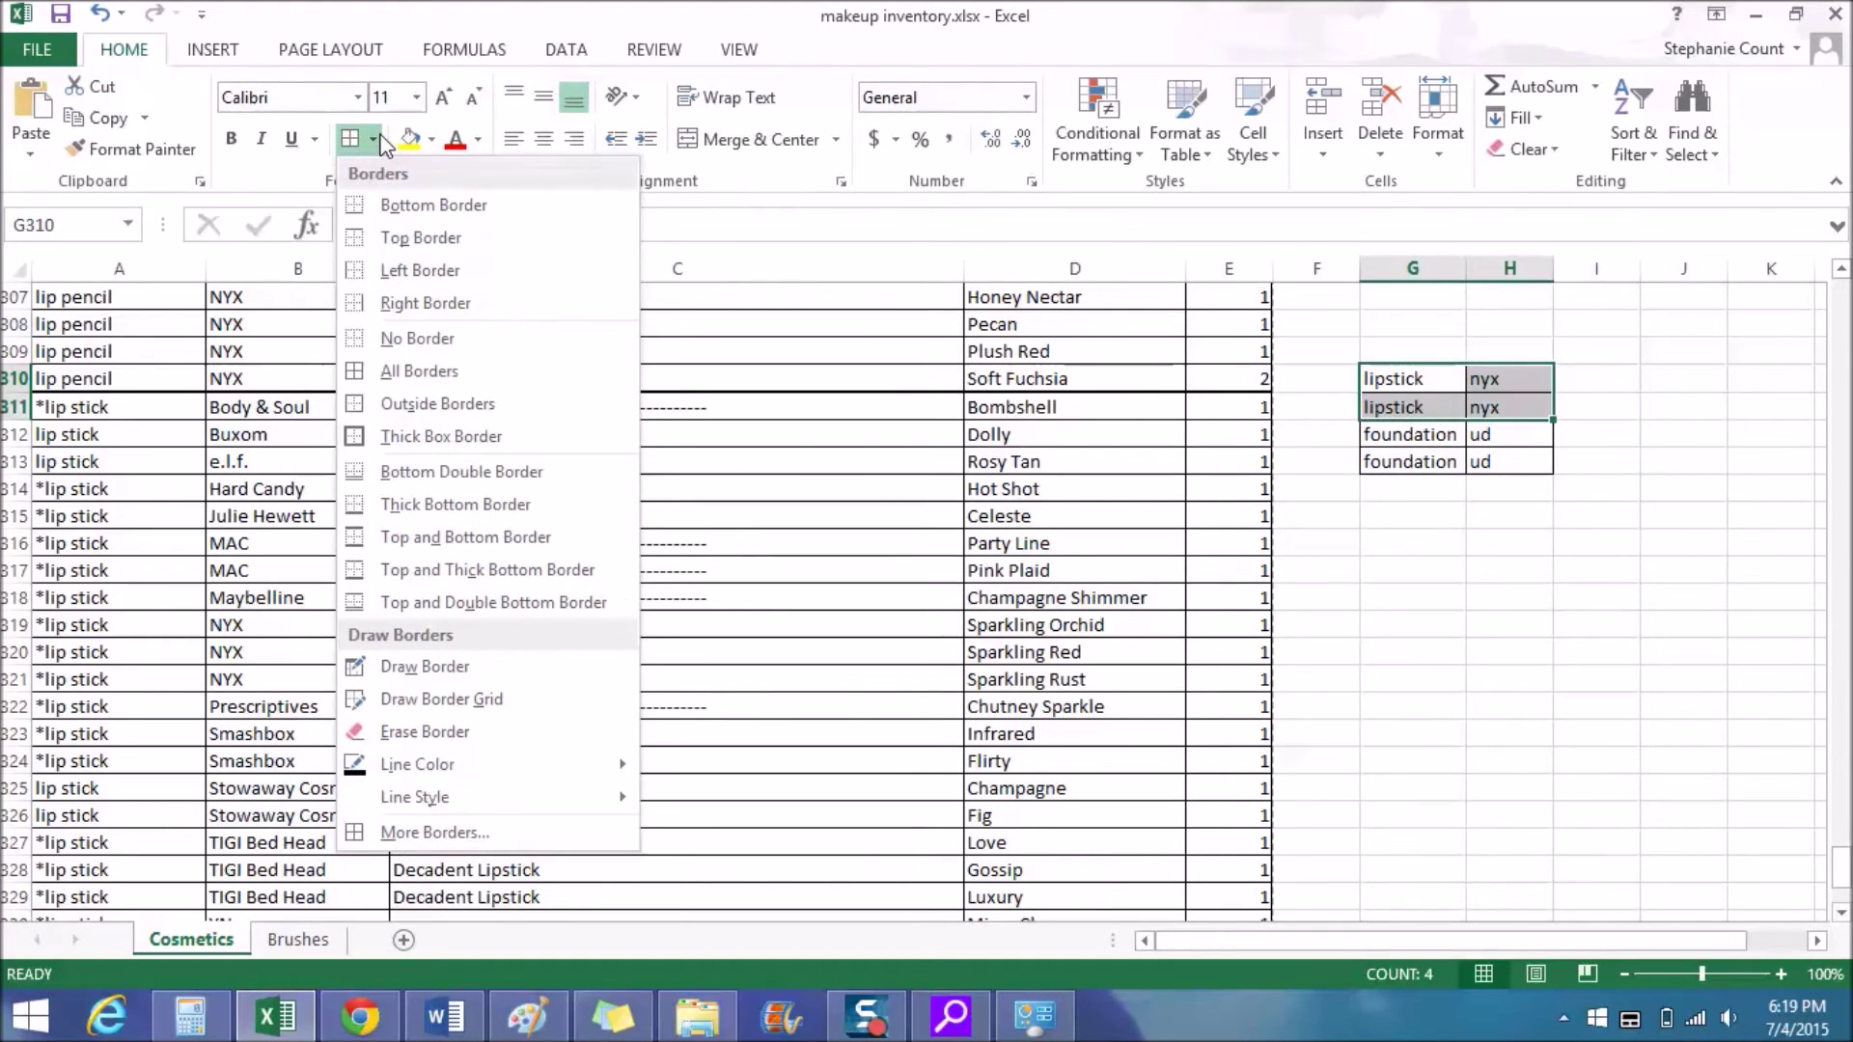
{"action": "left_click", "coordinate": [469, 437]}
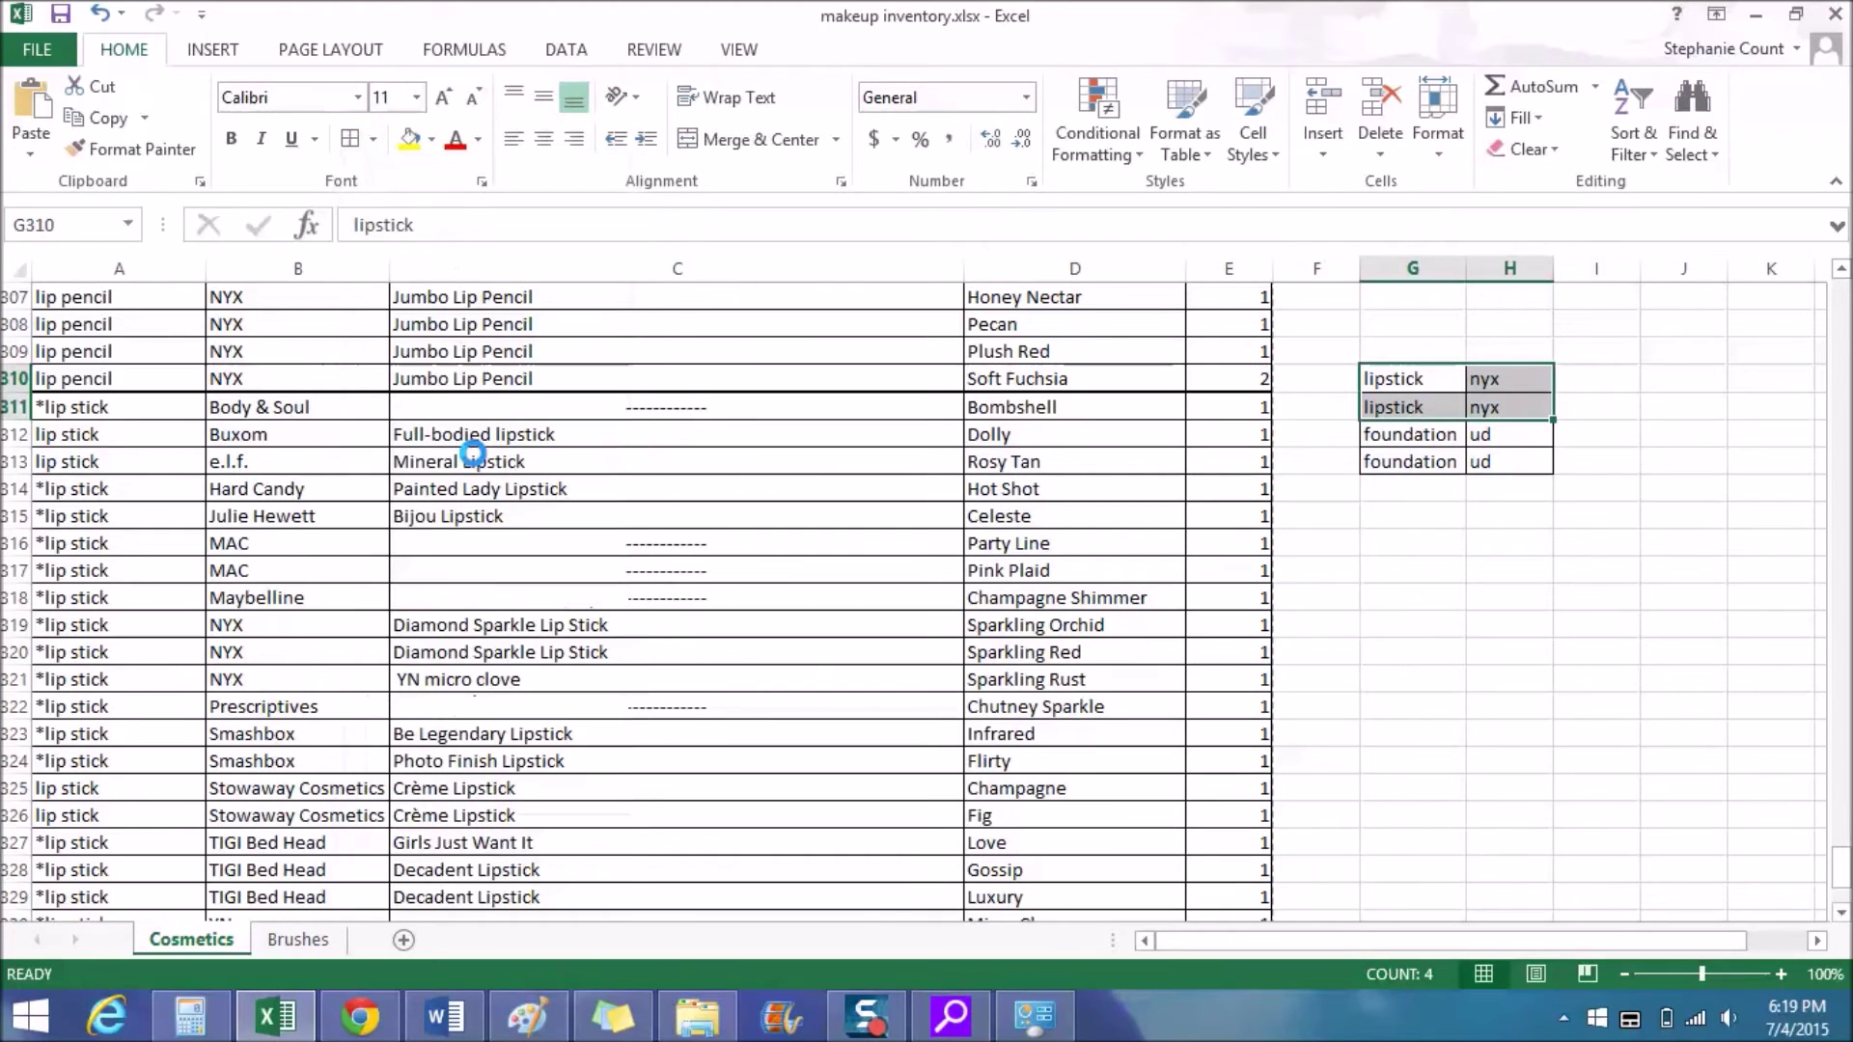
{"action": "left_click", "coordinate": [1473, 594]}
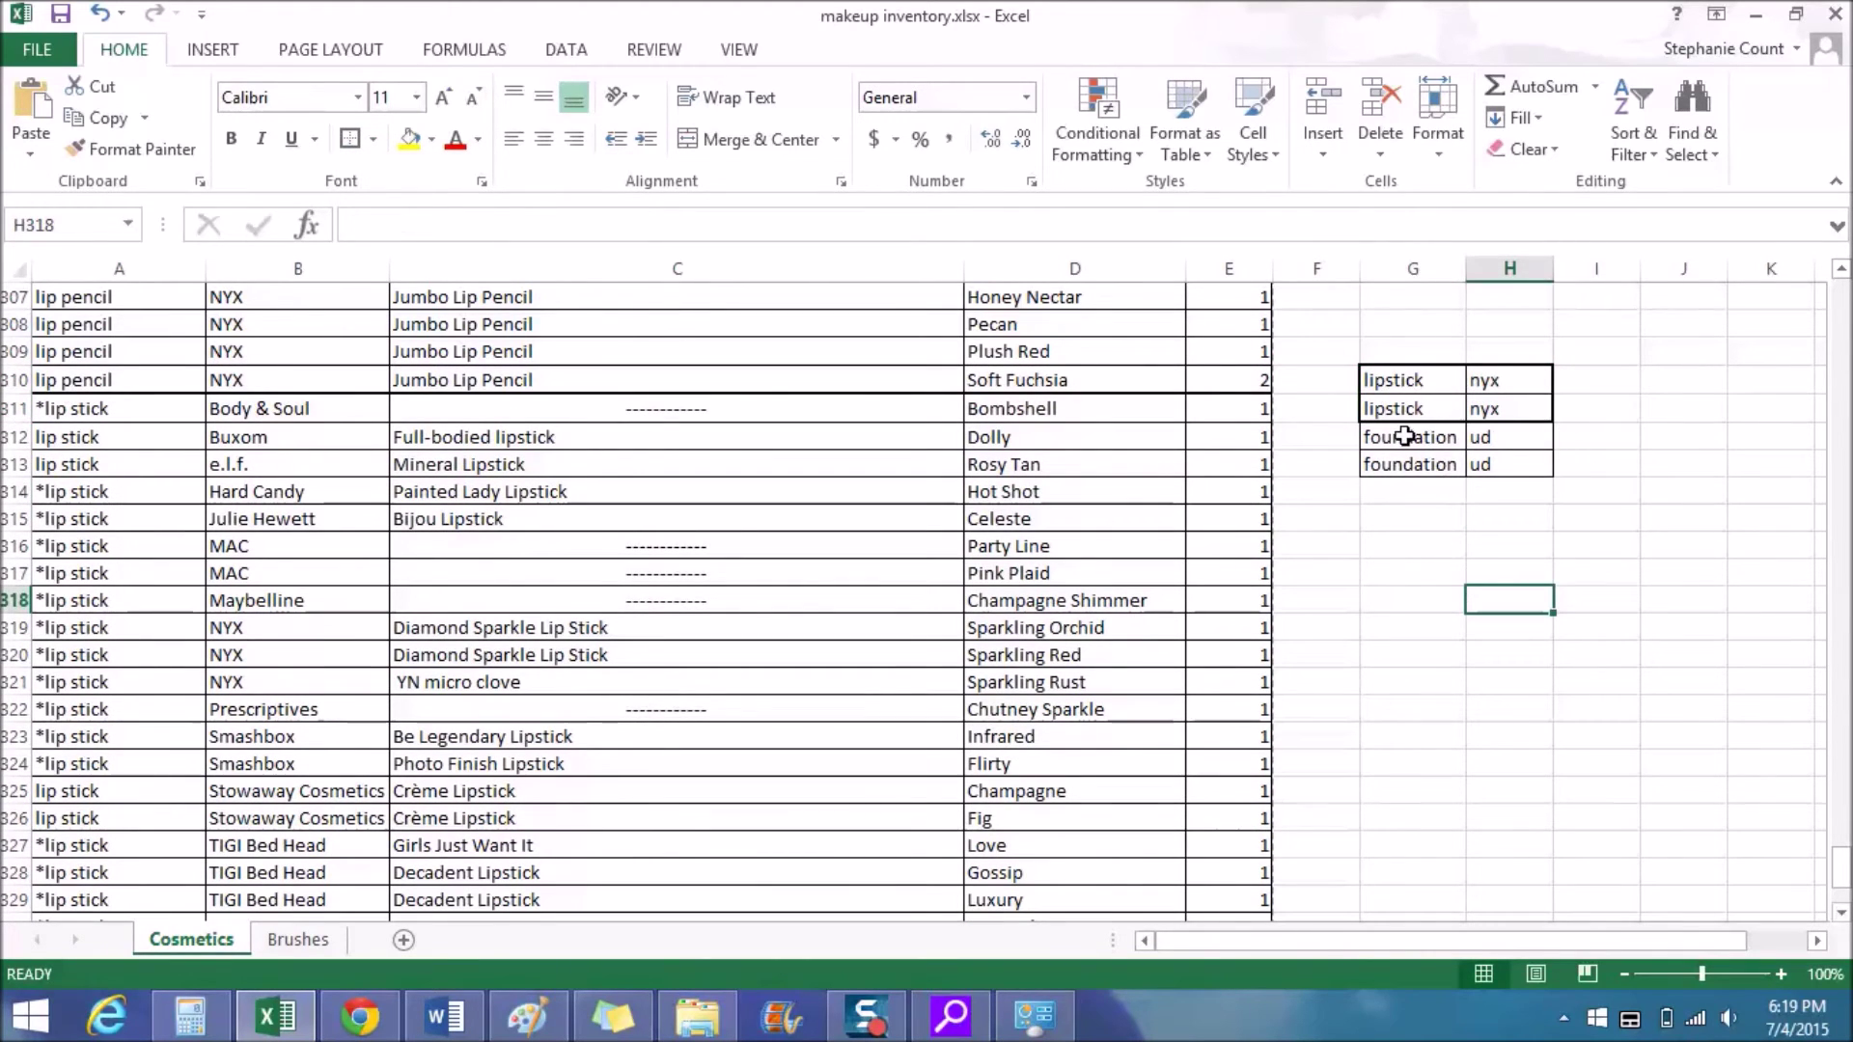
{"action": "left_click_drag", "start_coordinate": [1404, 436], "coordinate": [1487, 461]}
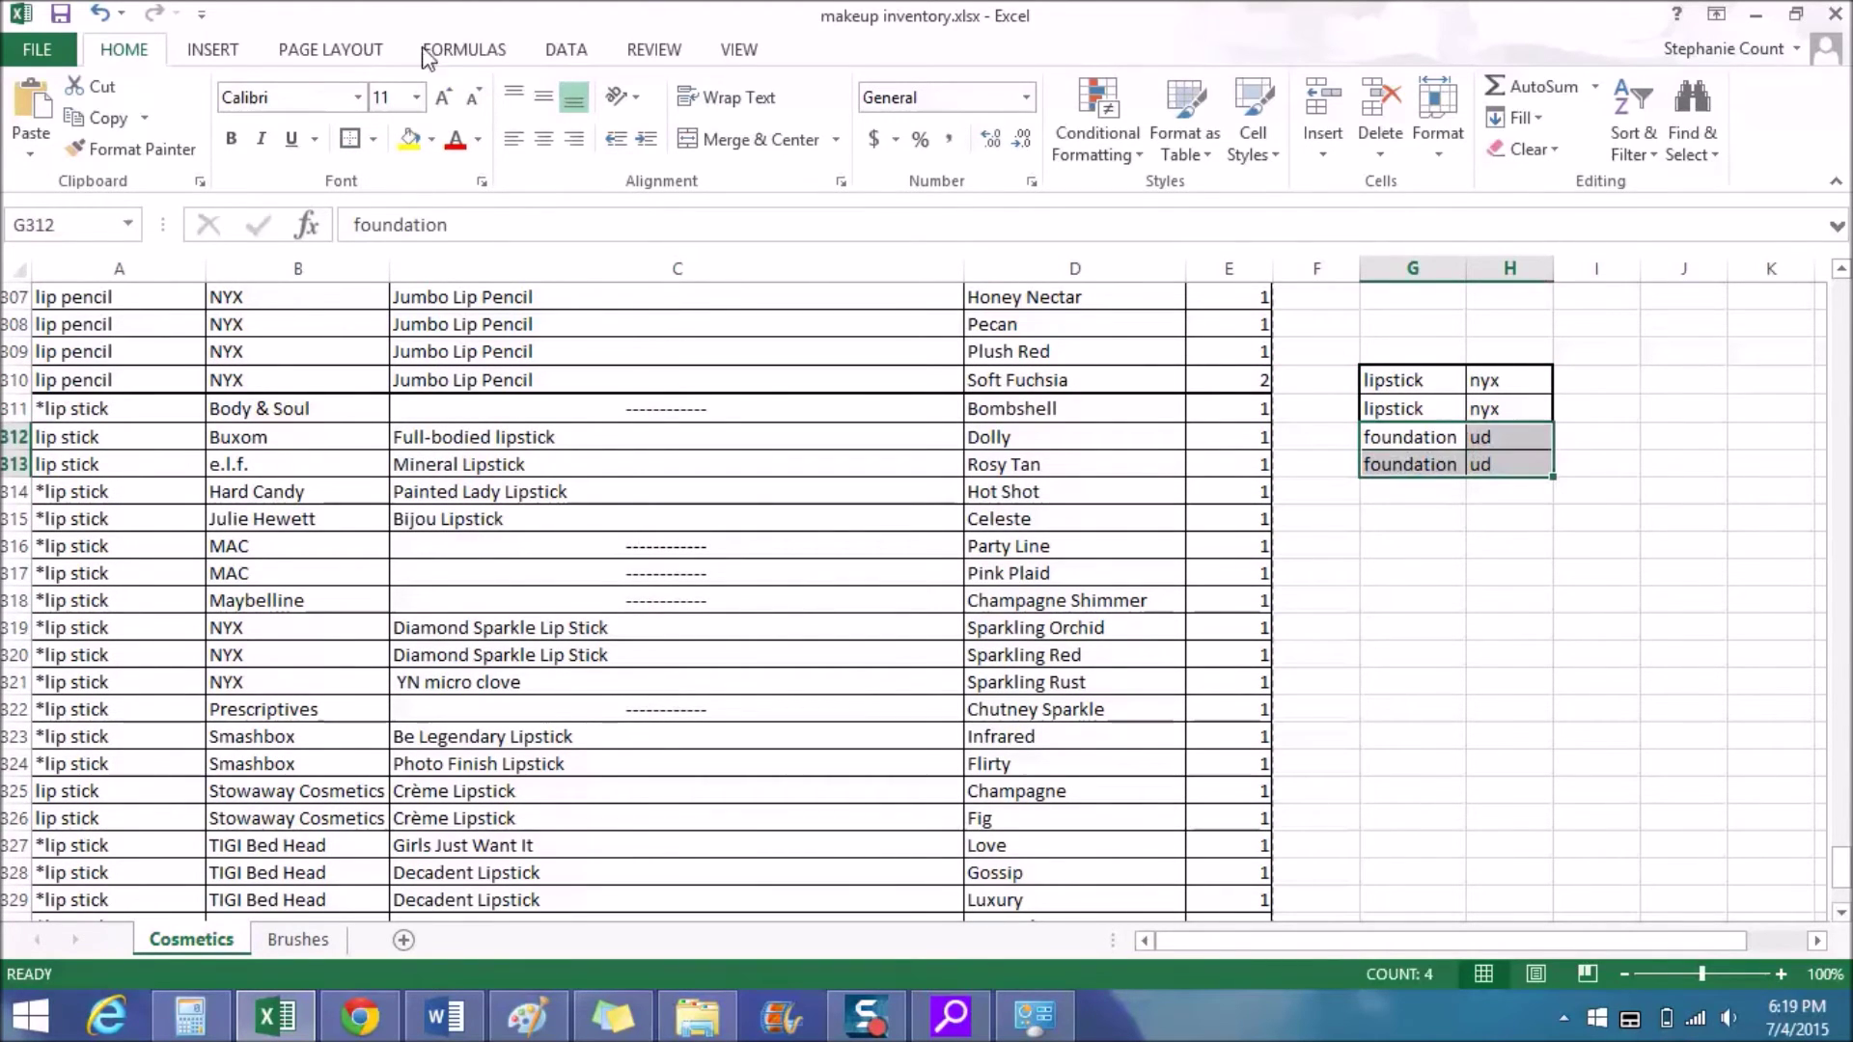
{"action": "left_click", "coordinate": [352, 137]}
{"action": "left_click", "coordinate": [1492, 595]}
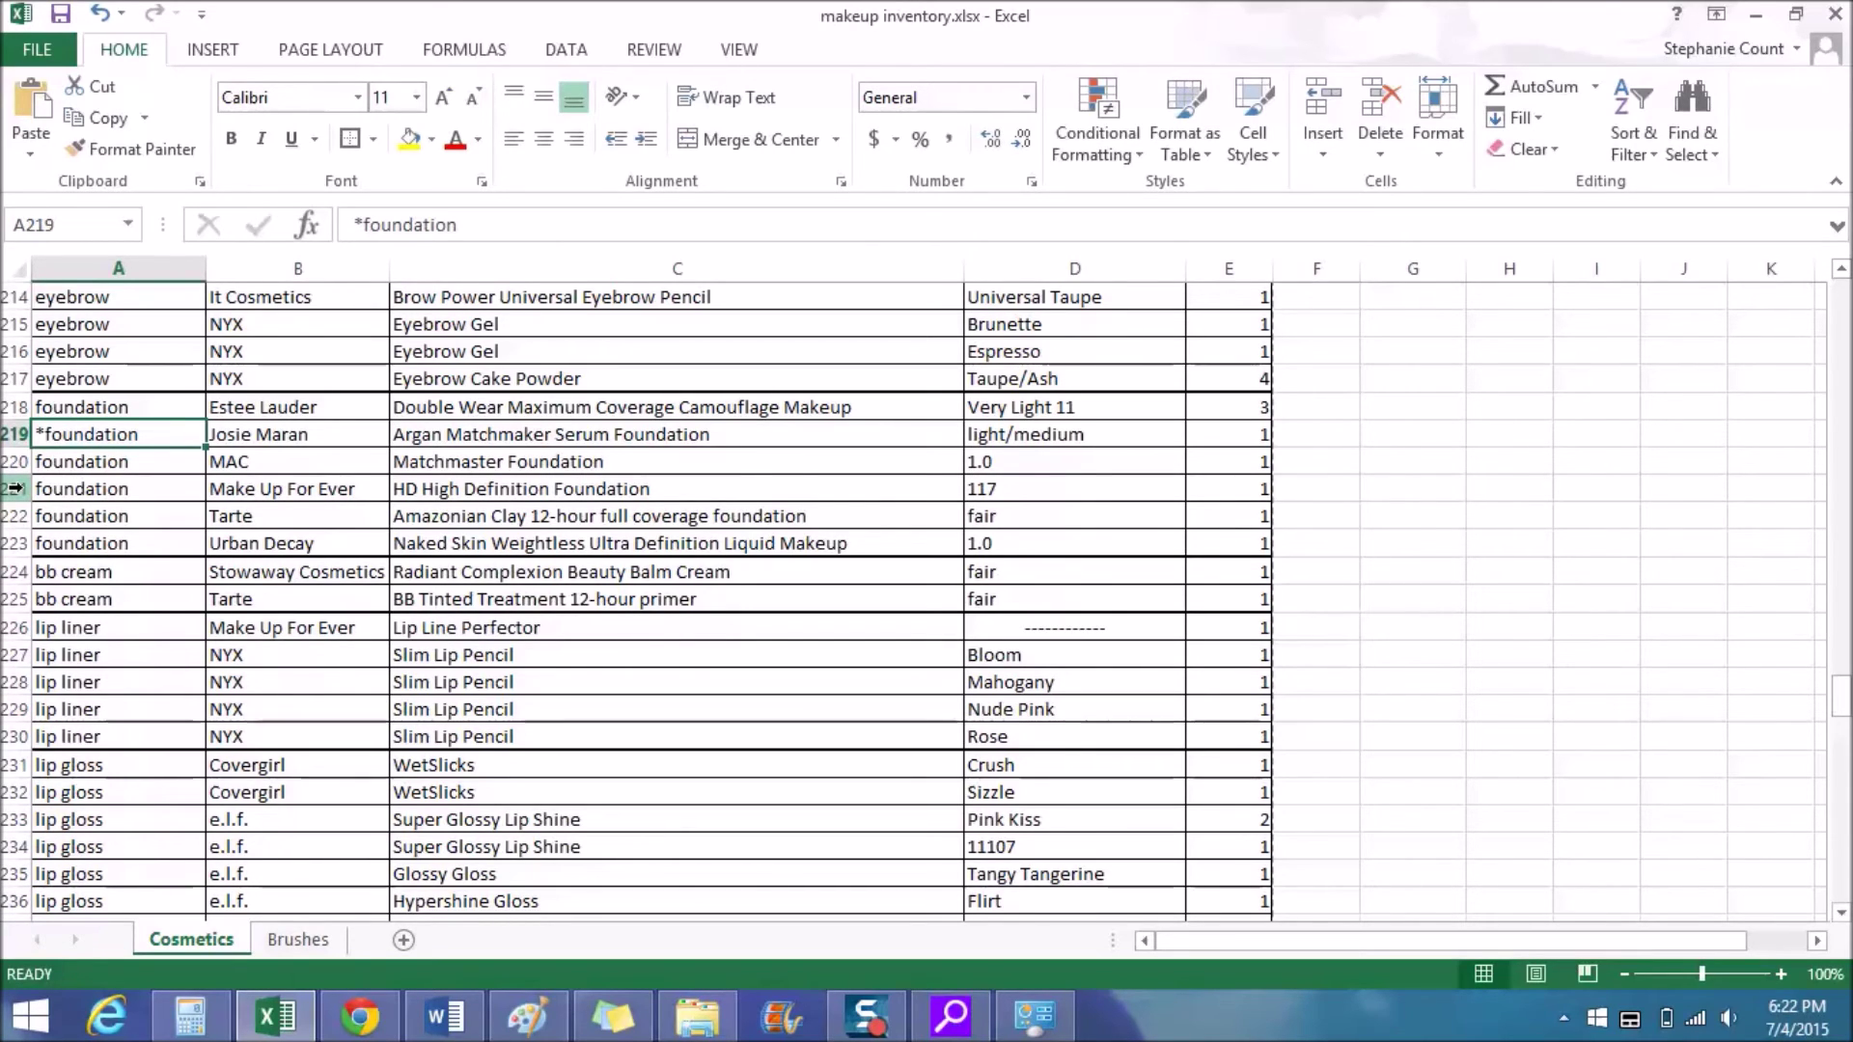
{"action": "left_click", "coordinate": [15, 488]}
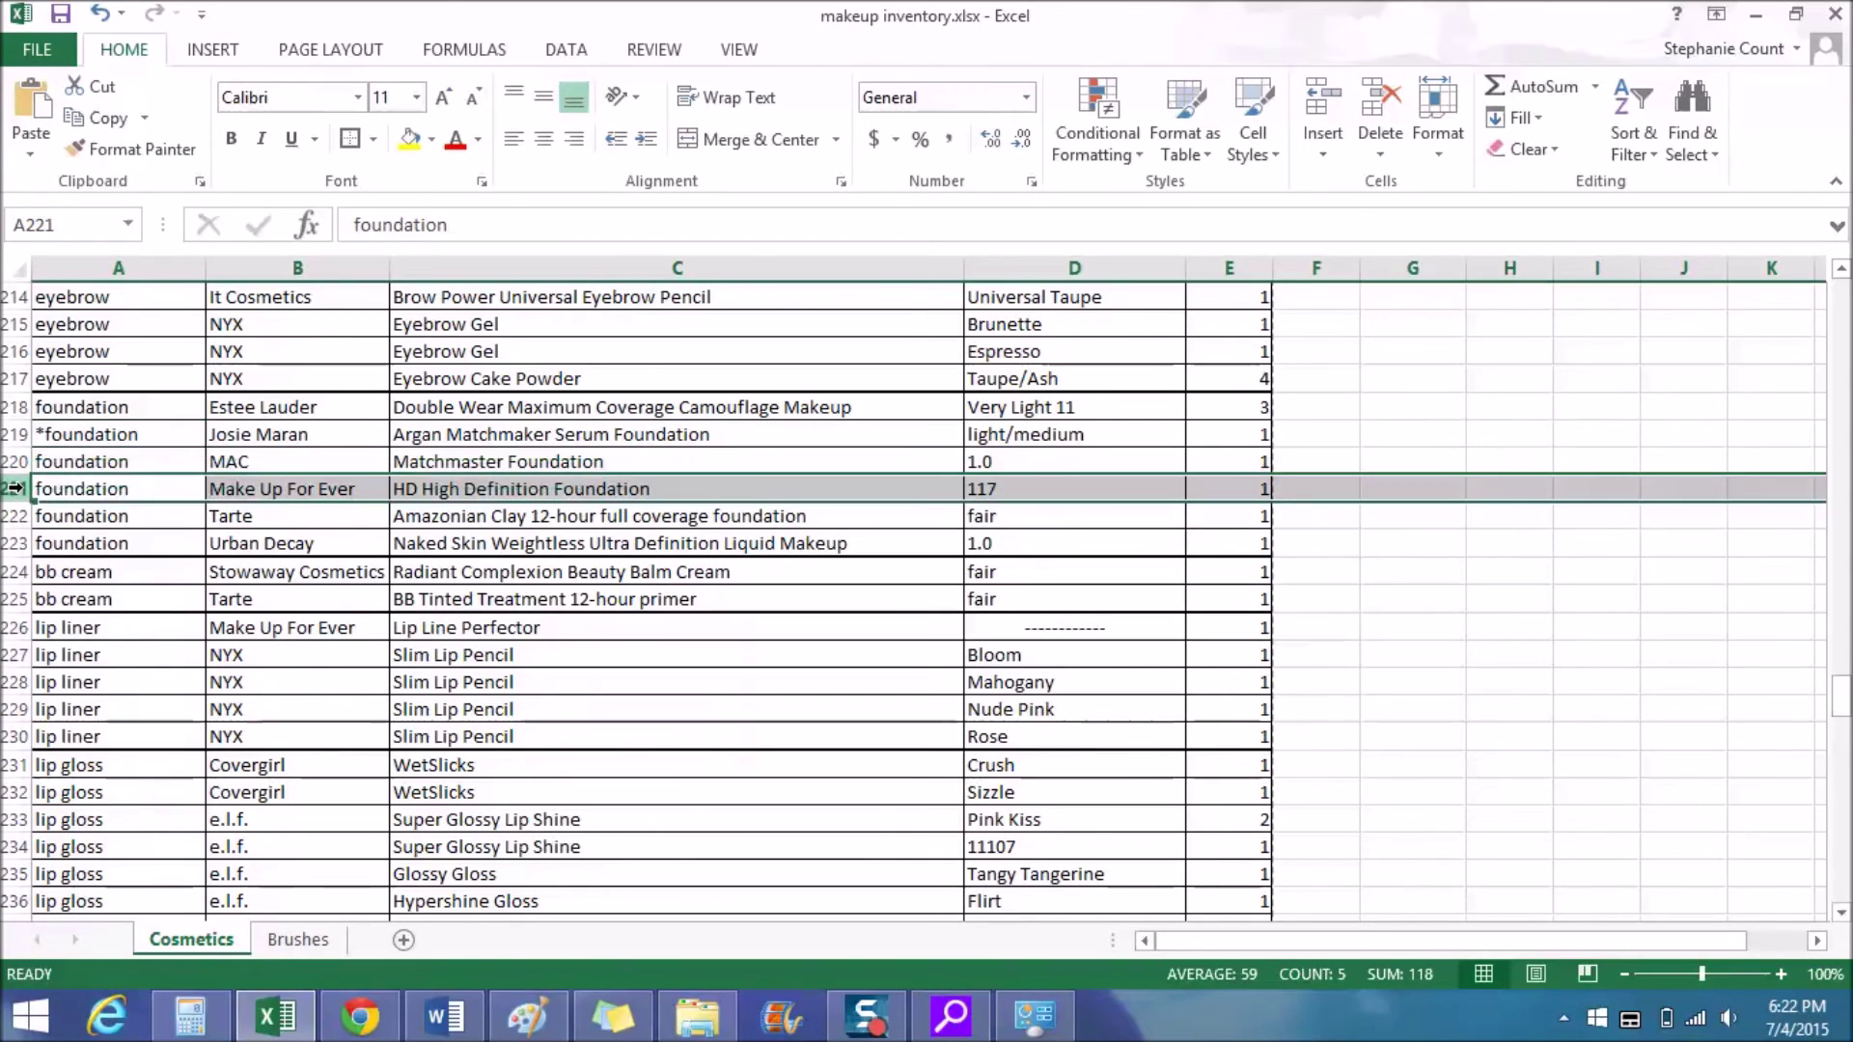
{"action": "right_click", "coordinate": [19, 488]}
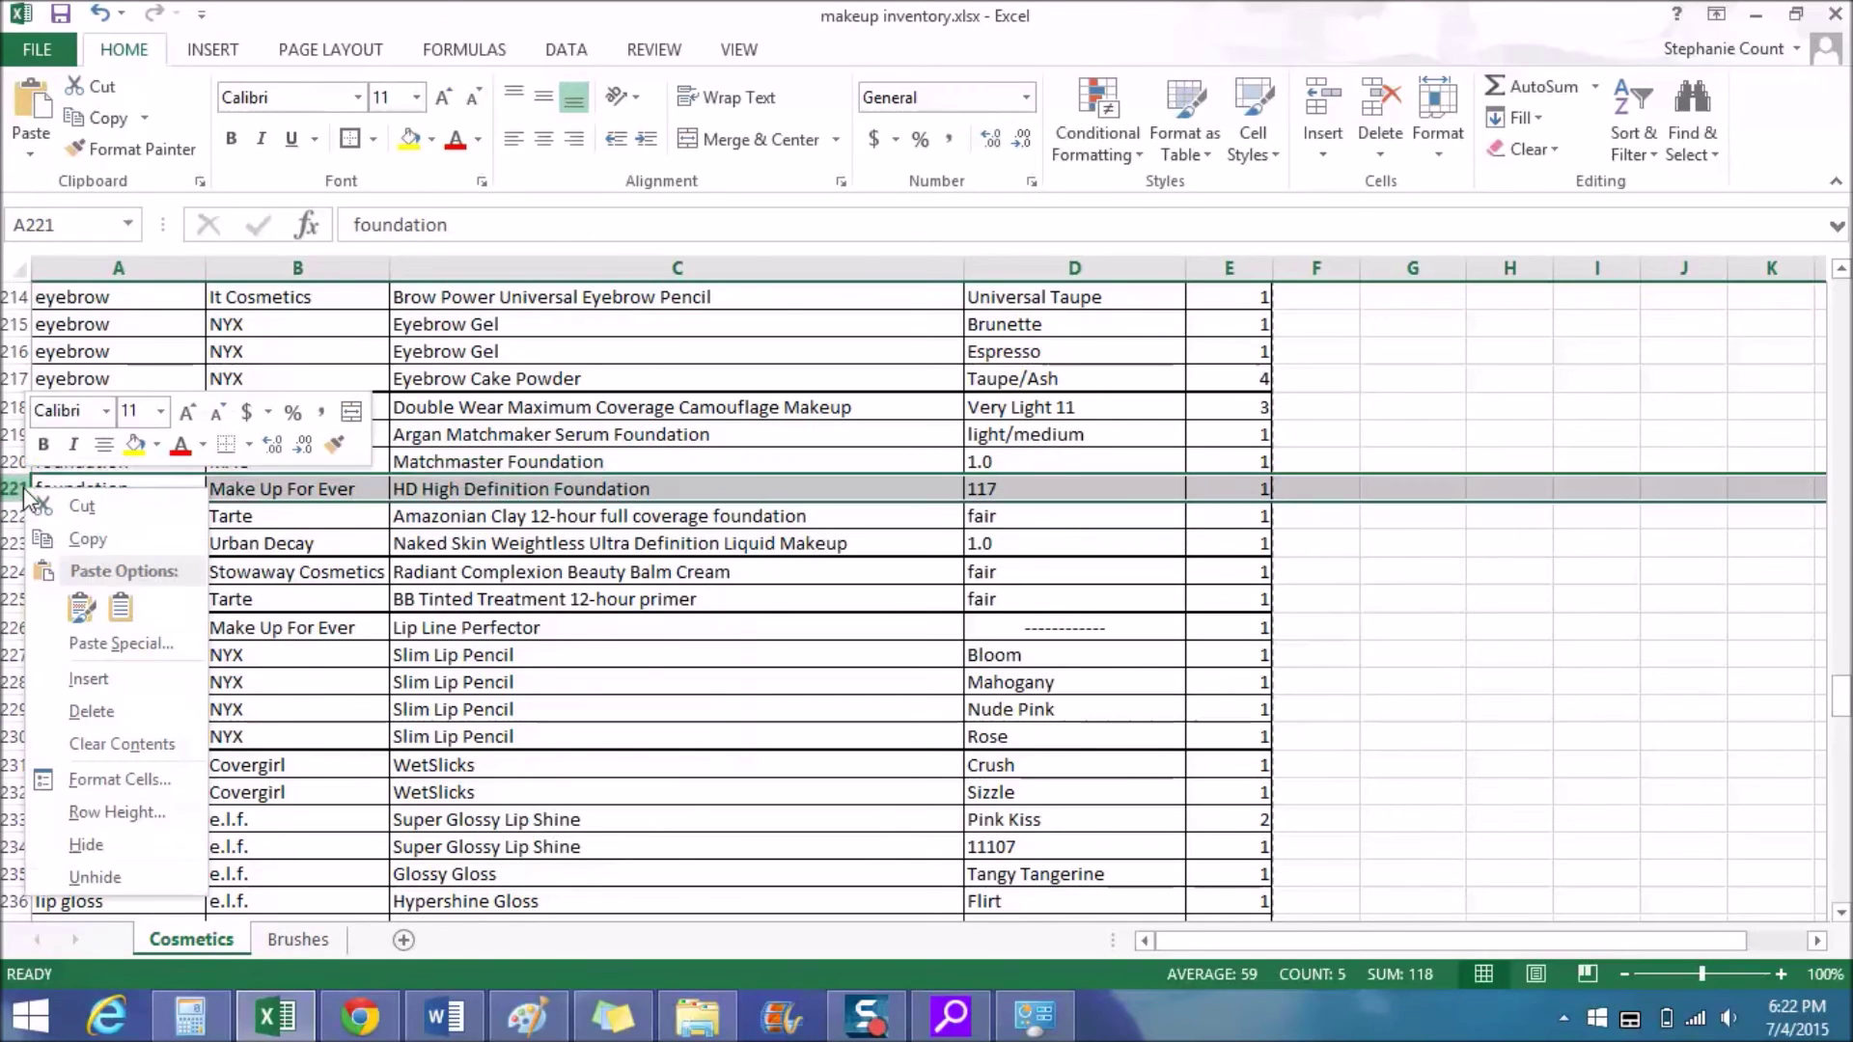
{"action": "left_click", "coordinate": [88, 680]}
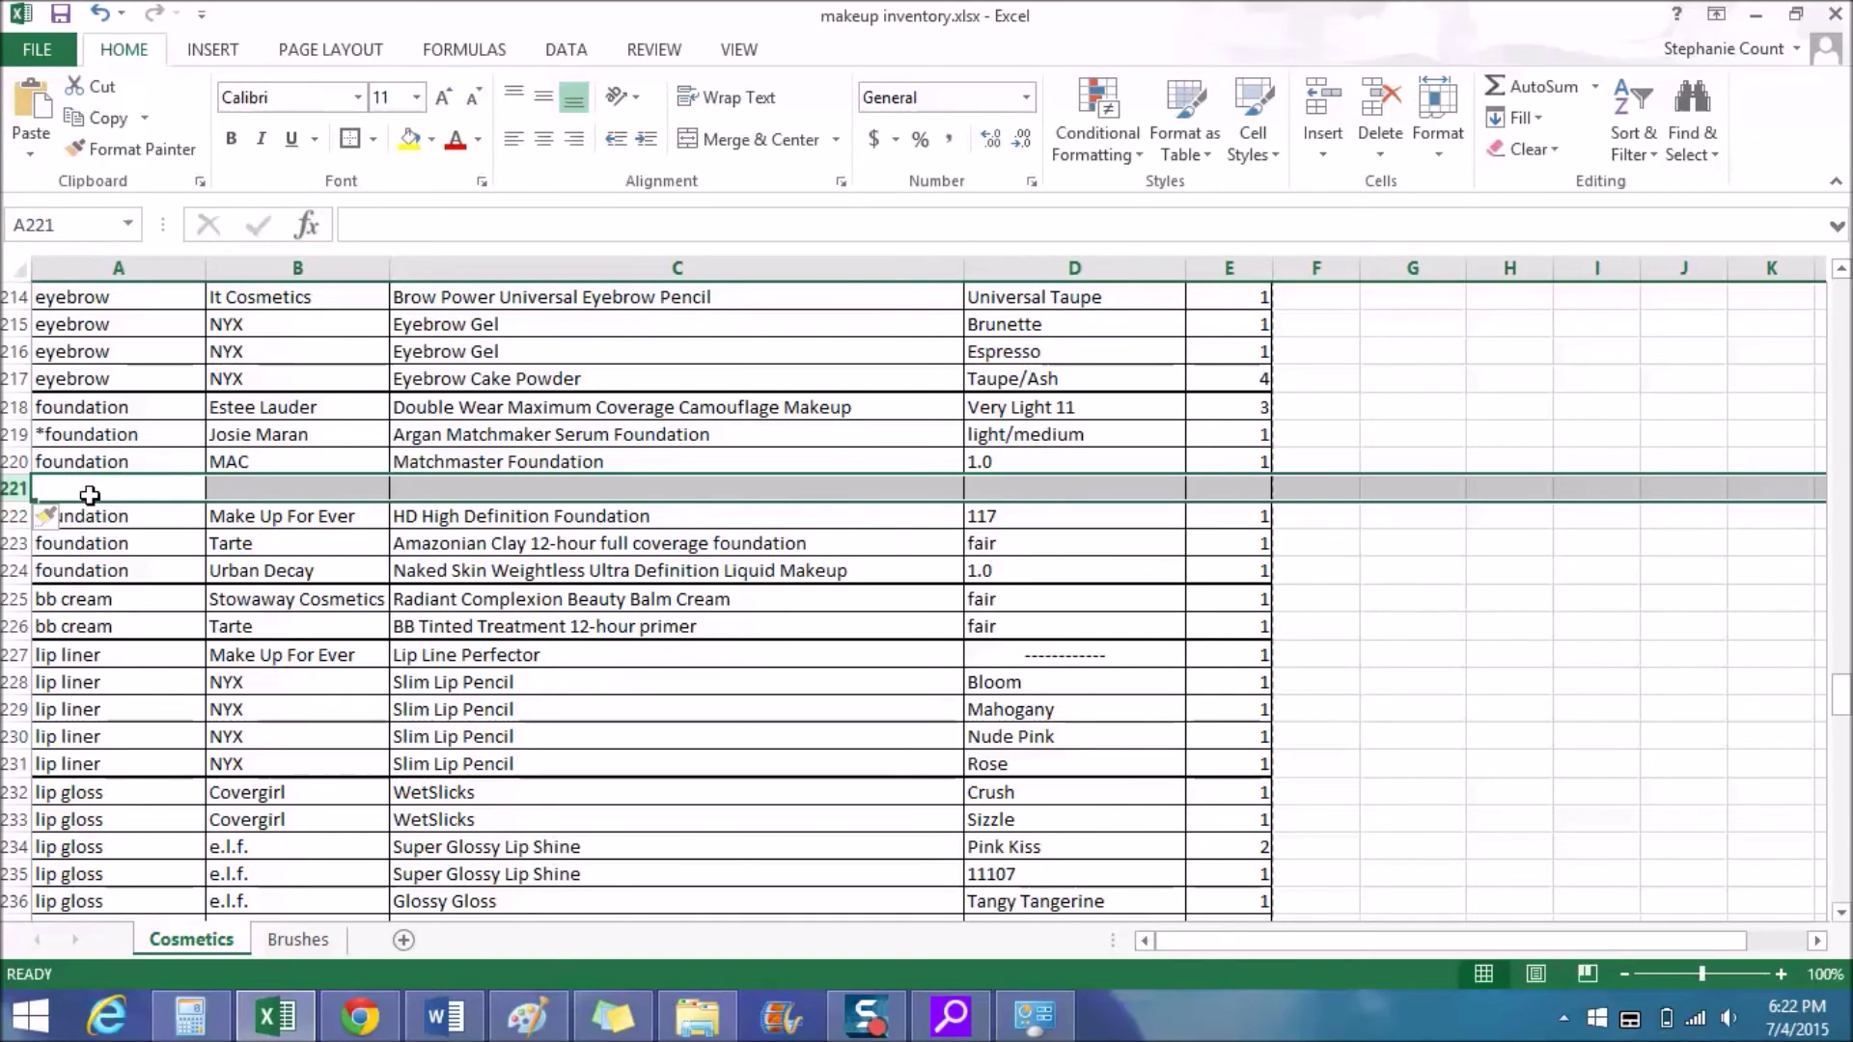
{"action": "left_click", "coordinate": [101, 21]}
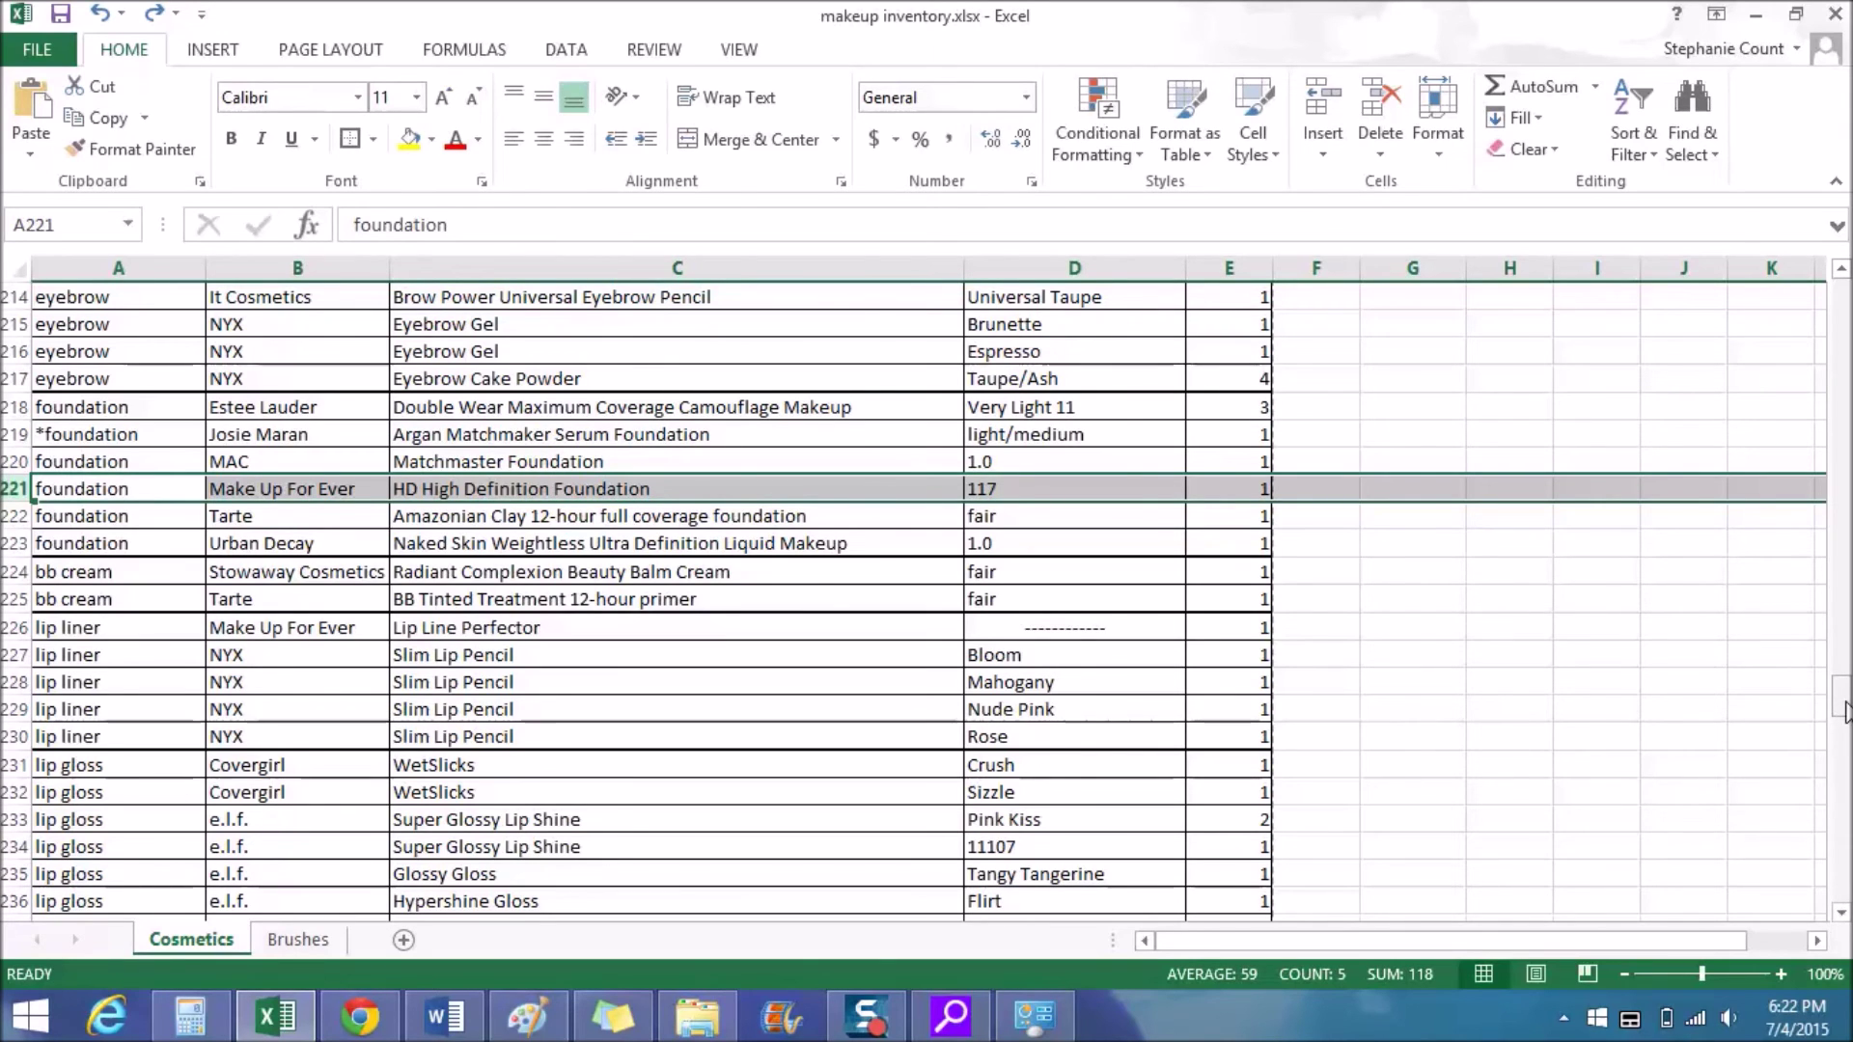
Scroll the Cosmetics sheet back toward the bordered table at rows 310–313
{"action": "left_click_drag", "start_coordinate": [1841, 719], "coordinate": [1841, 533]}
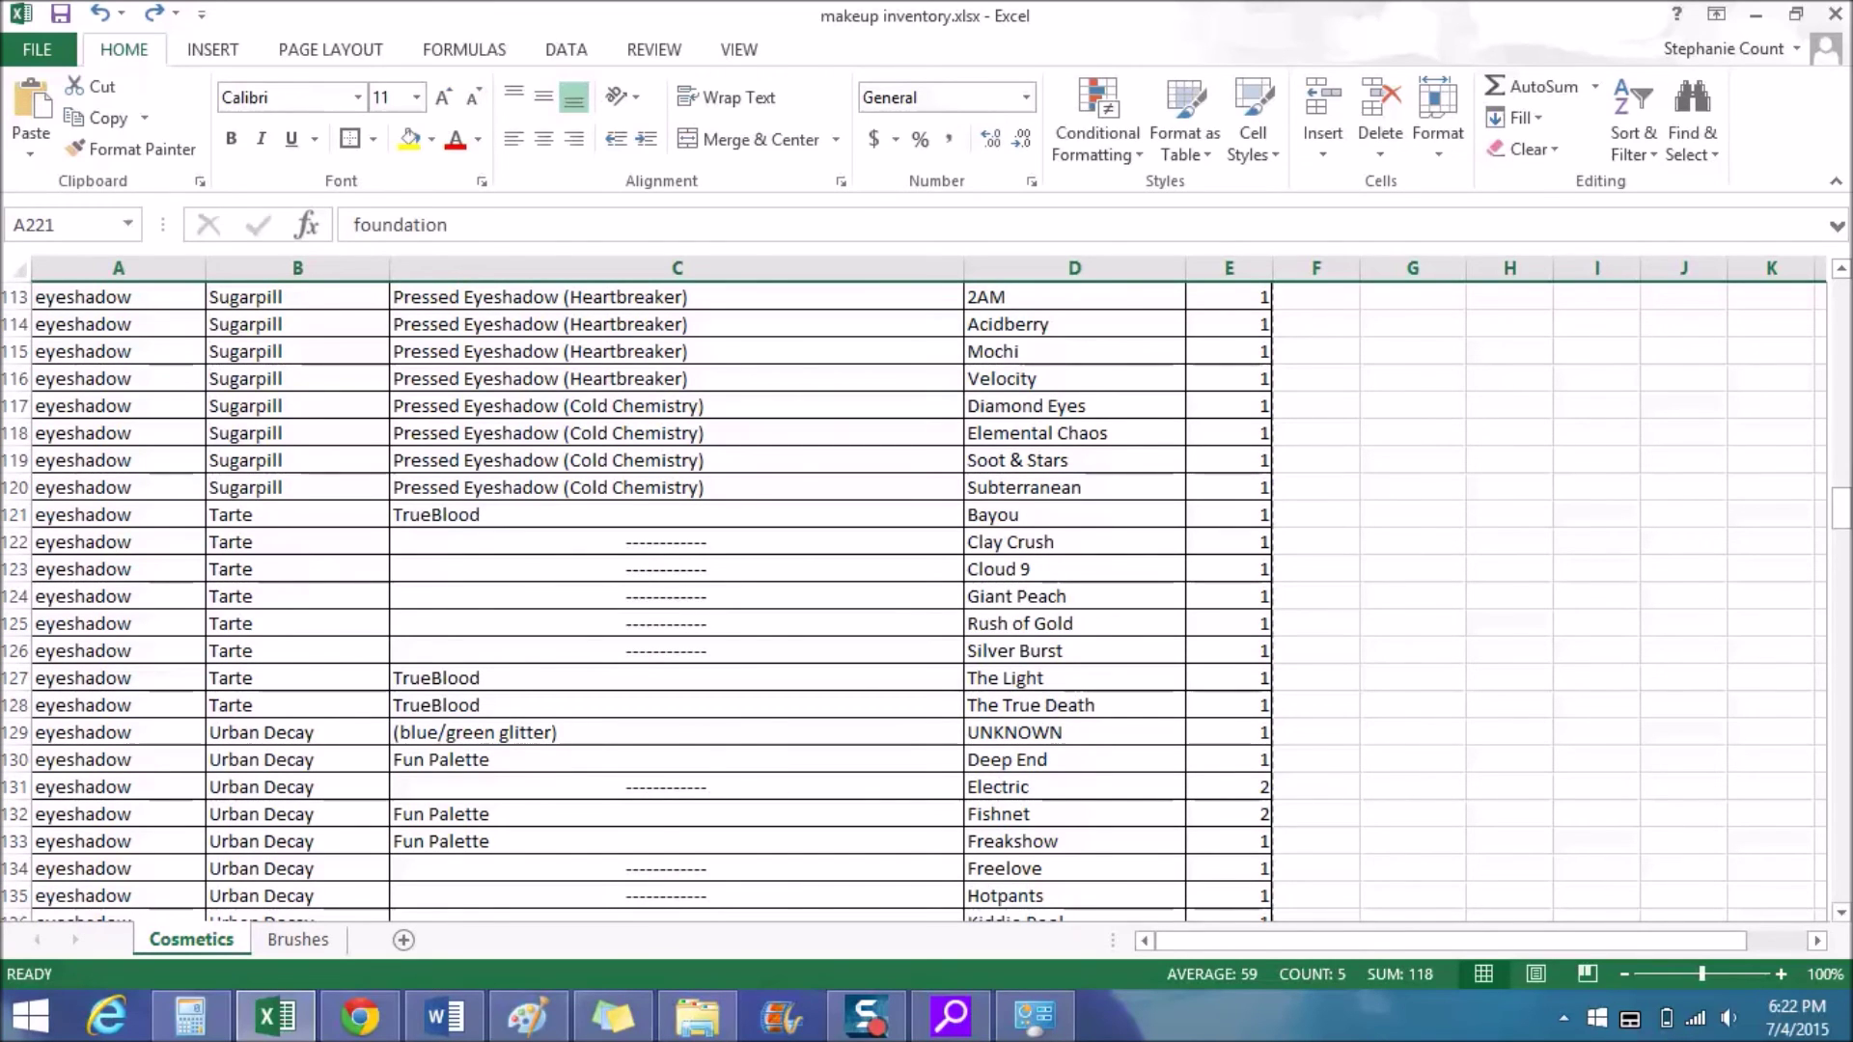
{"action": "left_click_drag", "start_coordinate": [1841, 511], "coordinate": [1842, 305]}
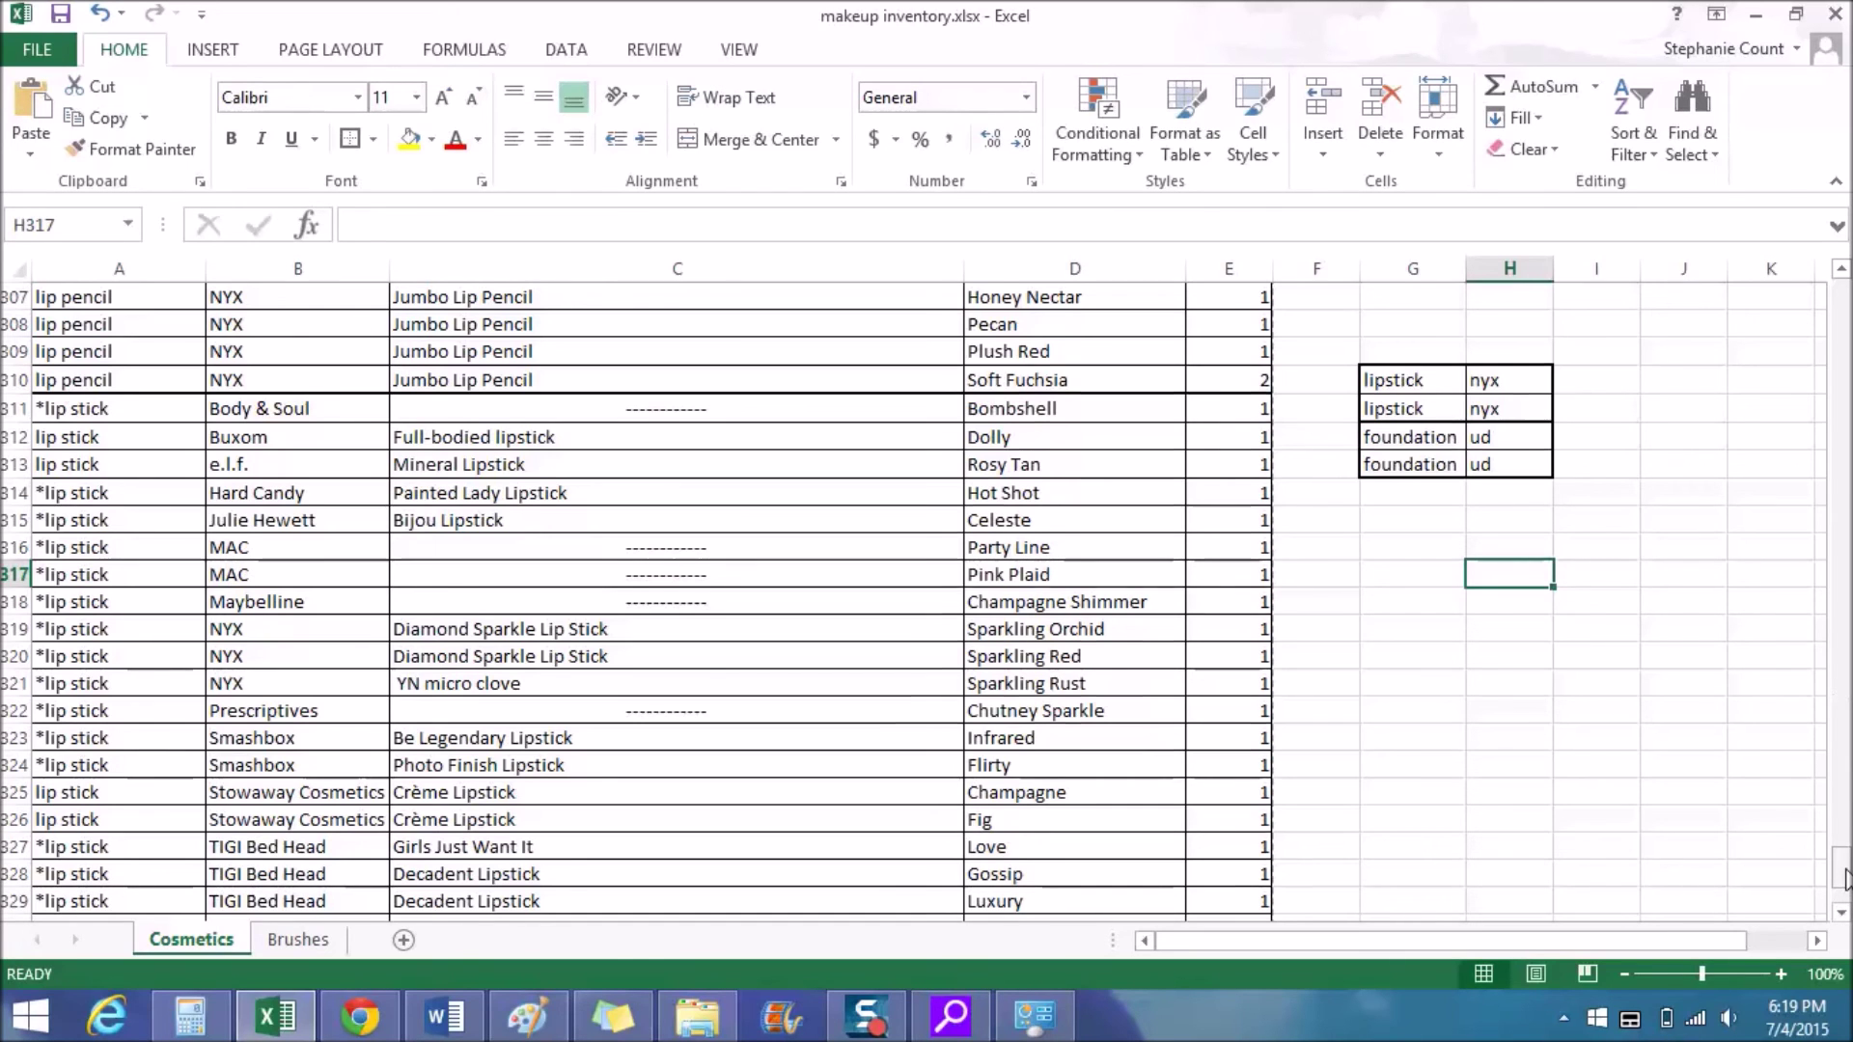
{"action": "left_click_drag", "start_coordinate": [1843, 879], "coordinate": [1842, 289]}
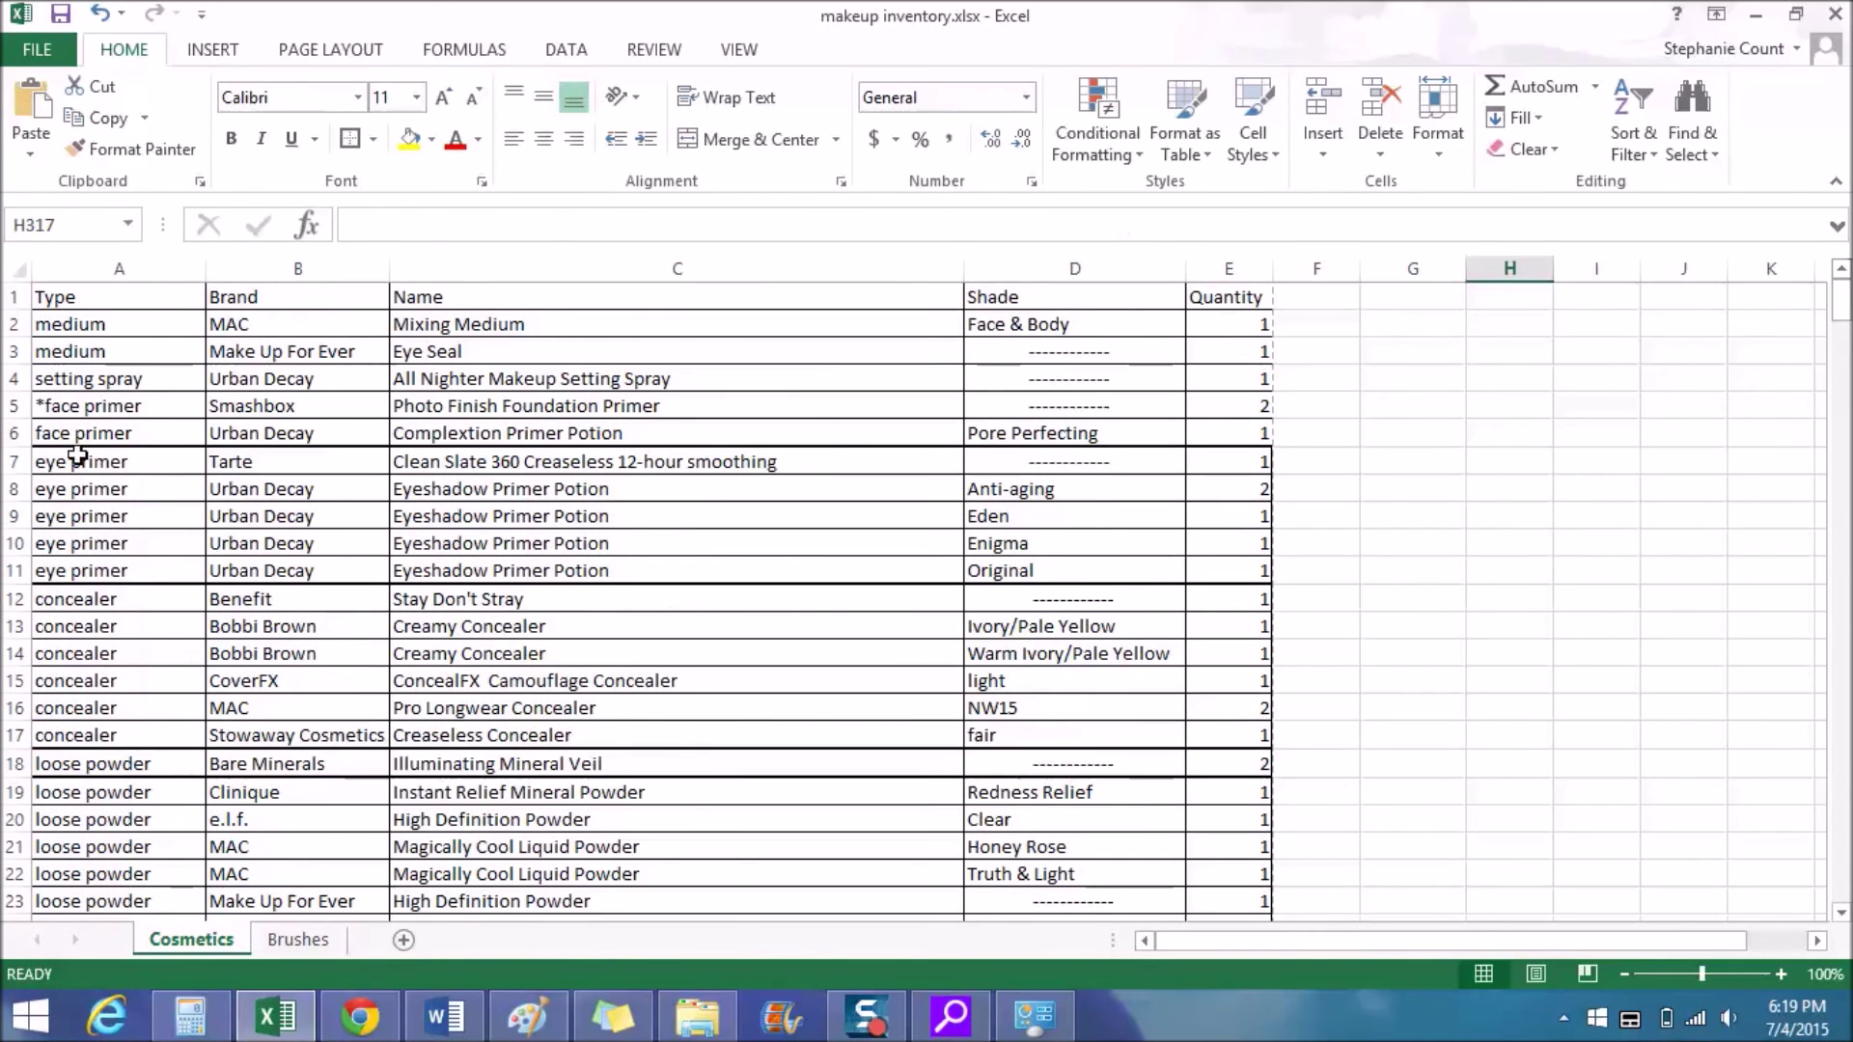
Scroll through the inventory, select the *foundation entry in A219, and page through the lip glosses
{"action": "left_click_drag", "start_coordinate": [1843, 300], "coordinate": [1848, 288]}
{"action": "left_click_drag", "start_coordinate": [1843, 307], "coordinate": [1841, 690]}
{"action": "left_click", "coordinate": [159, 589]}
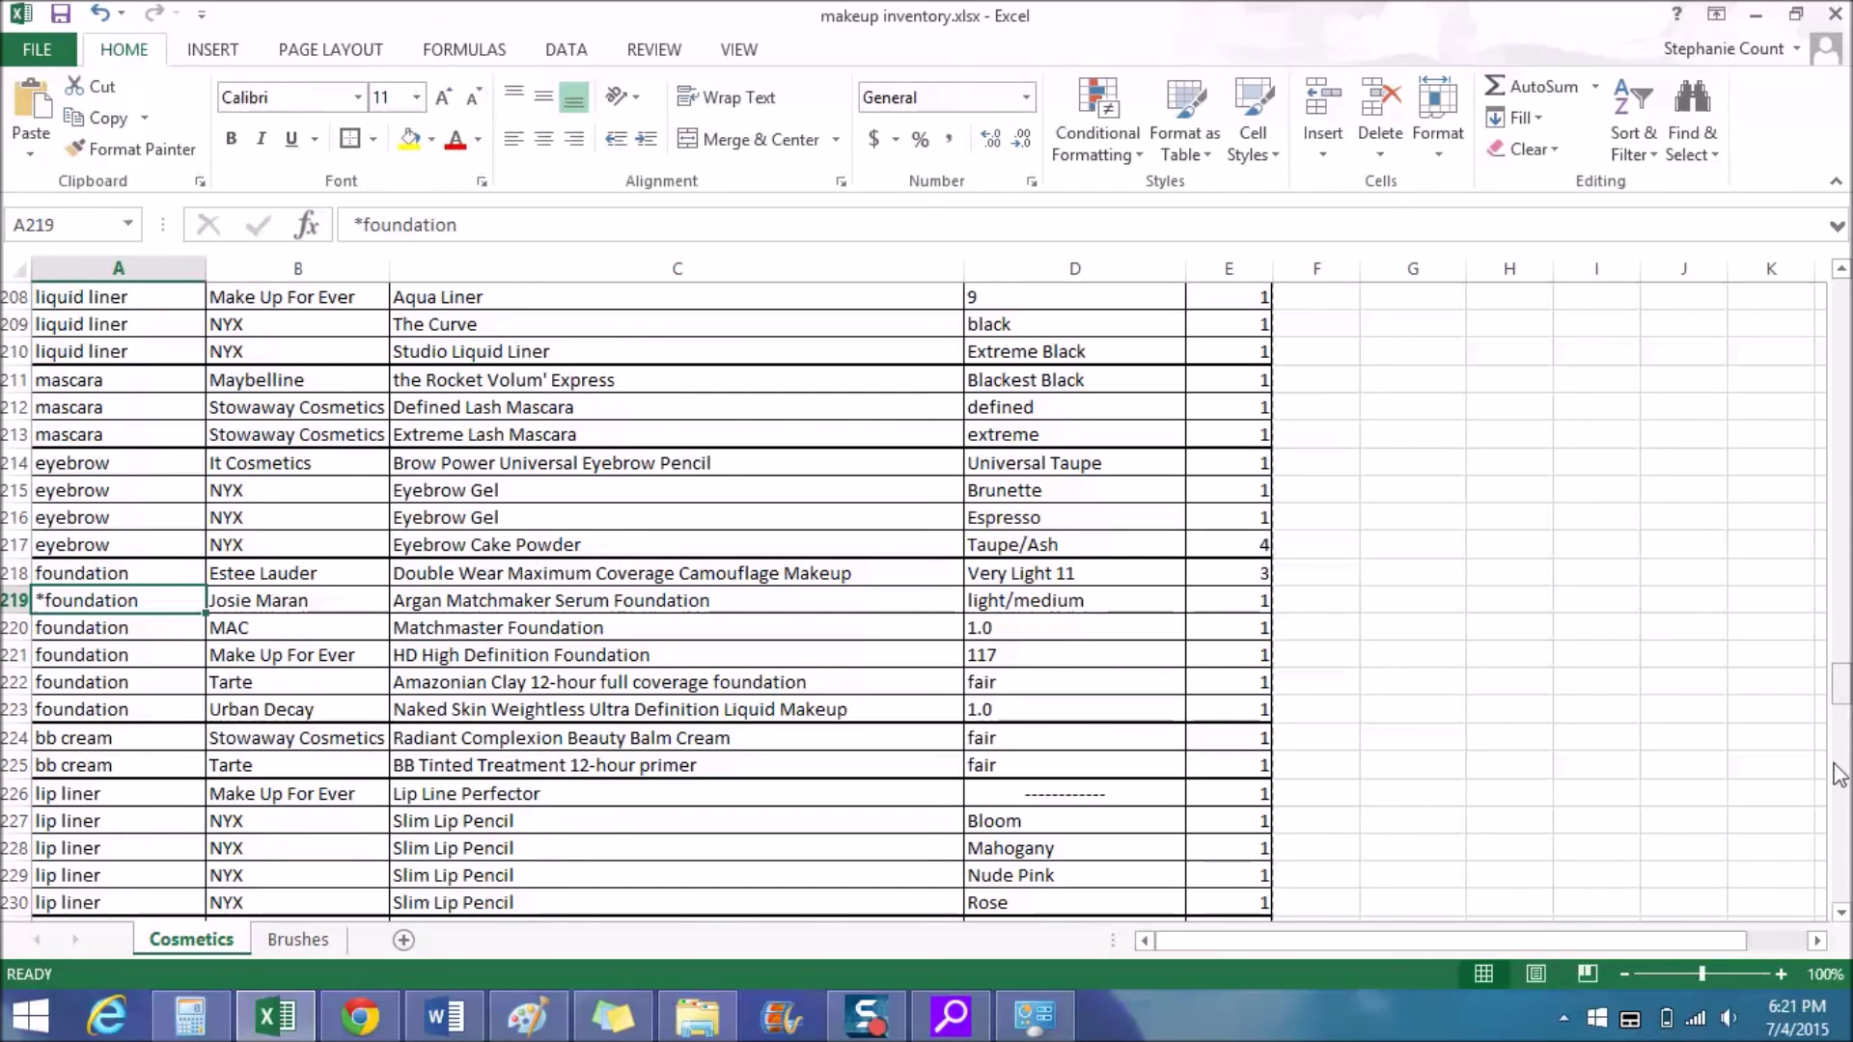
{"action": "left_click", "coordinate": [1841, 886]}
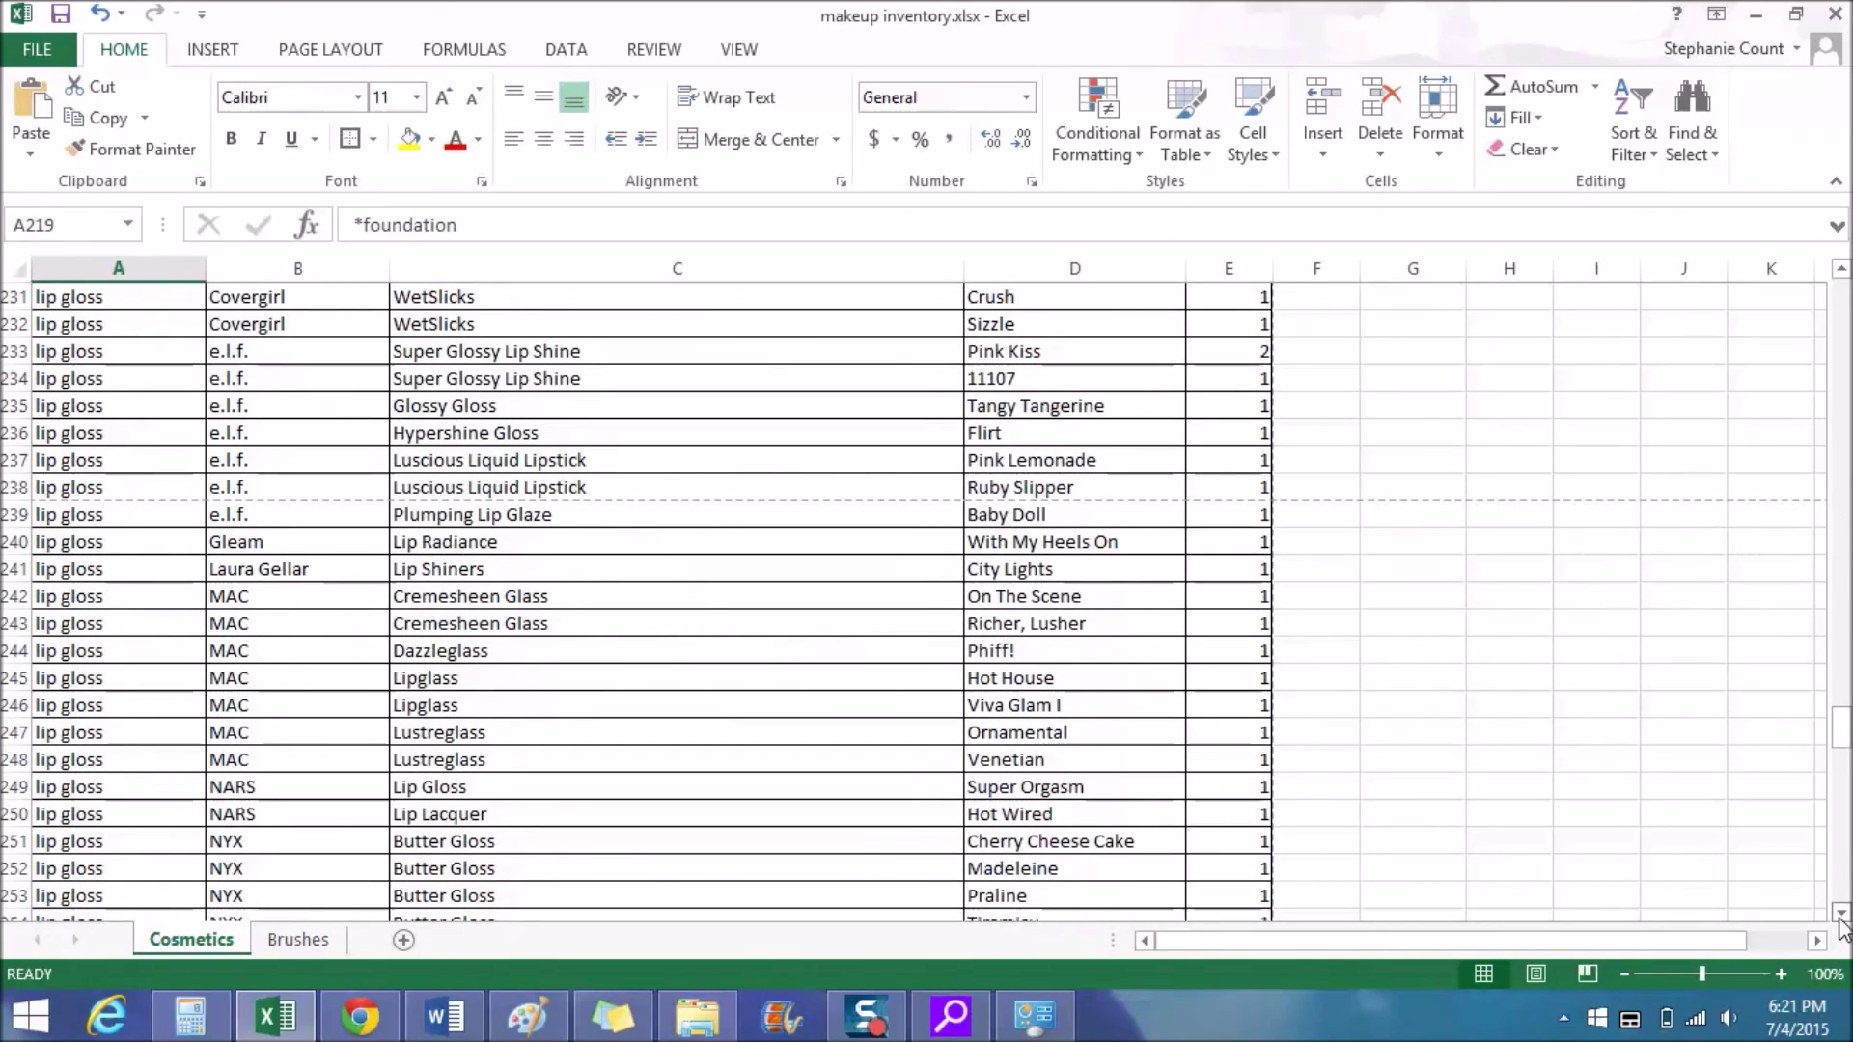
{"action": "left_click", "coordinate": [1841, 272]}
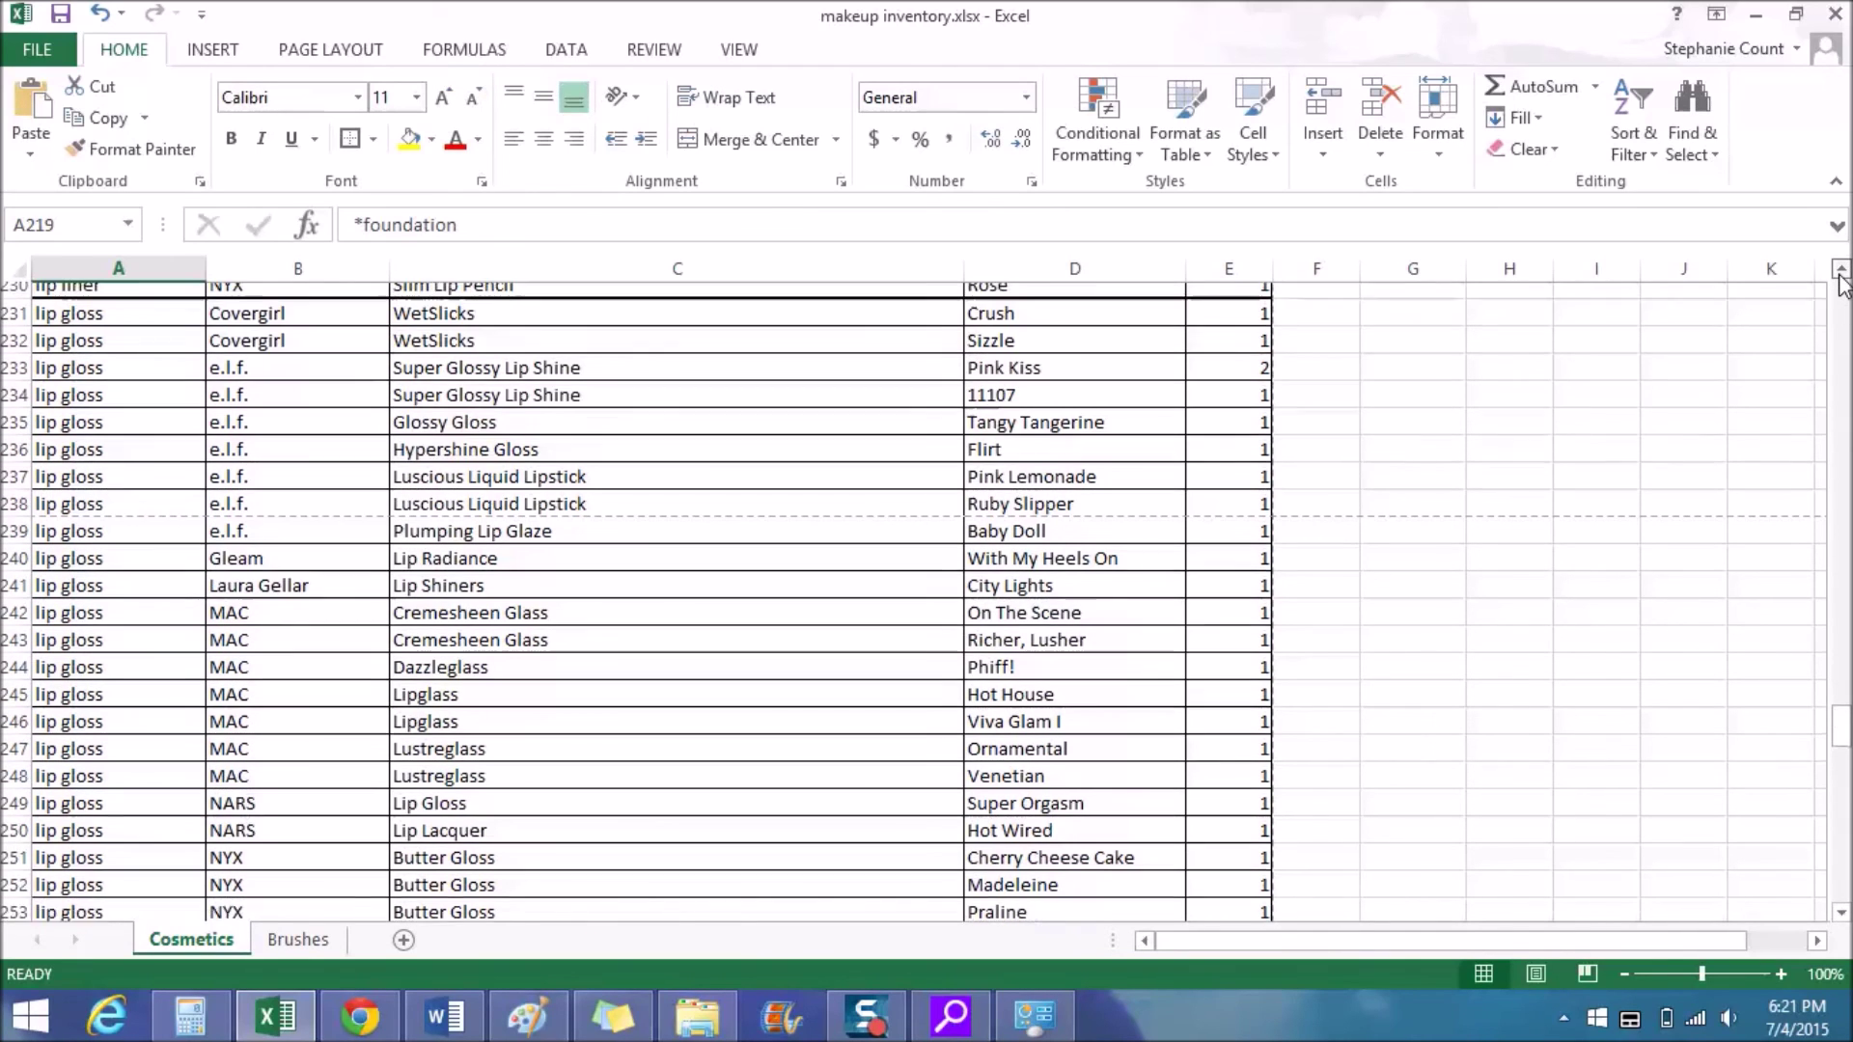